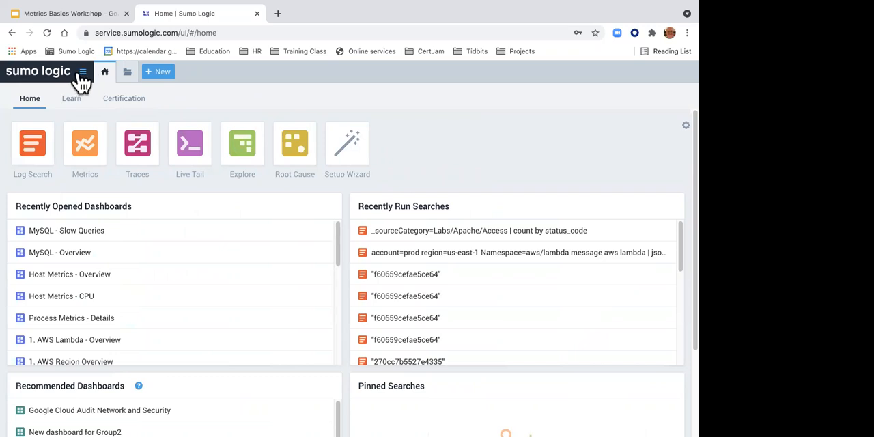
Step: Expand the navigation sidebar, check the personal folders, show the Recently Opened By Me list, and widen the sidebar
left_click(59, 80)
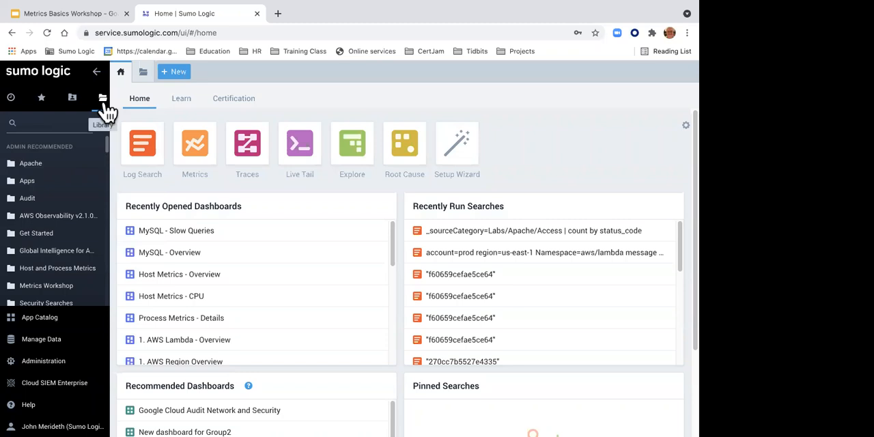
left_click(72, 111)
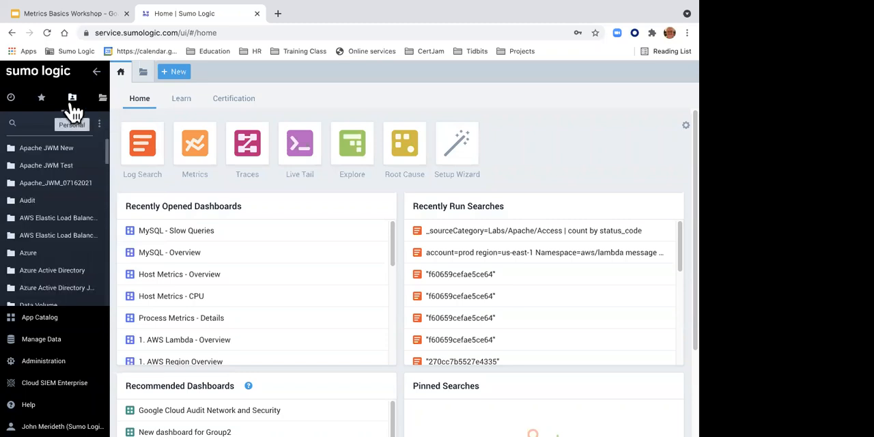
left_click(21, 102)
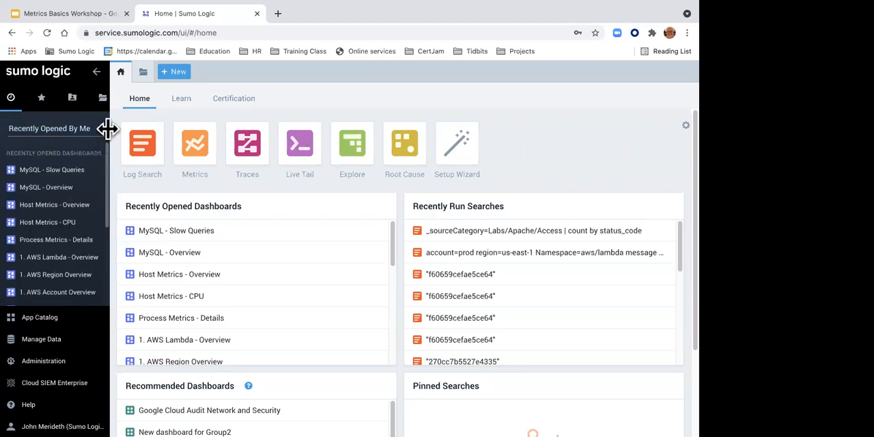
left_click_drag(108, 128, 177, 156)
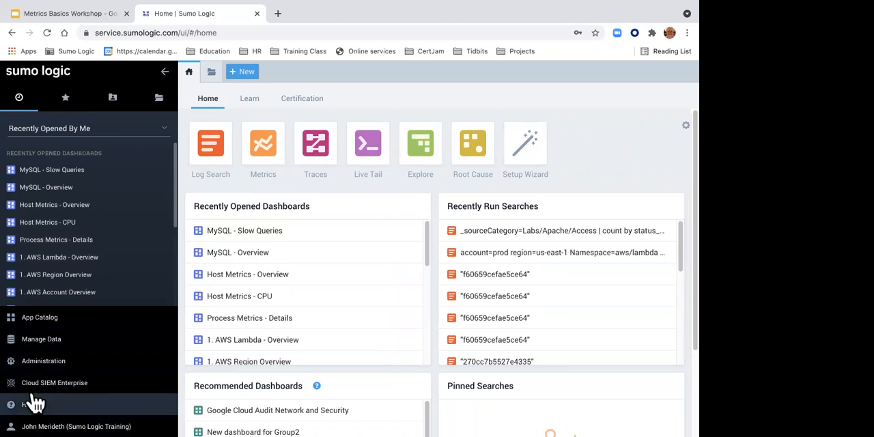
Step: Go to the Sumo Logic Community site from the Help options and search it for "slides"
left_click(31, 405)
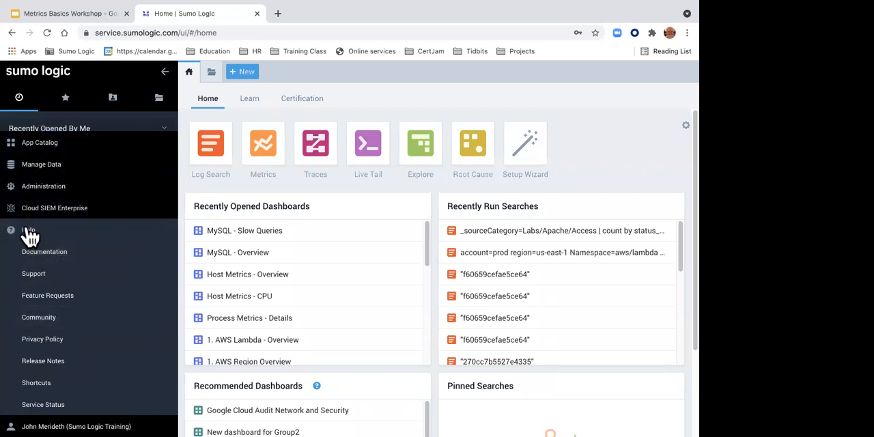
left_click(56, 318)
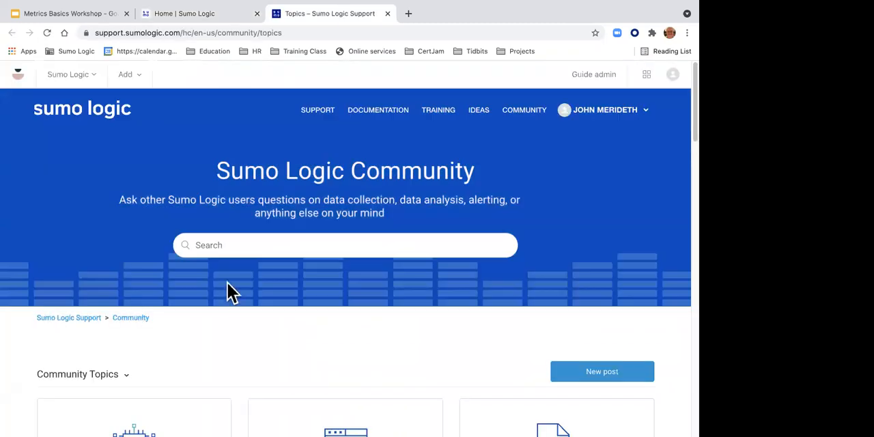
left_click(217, 243)
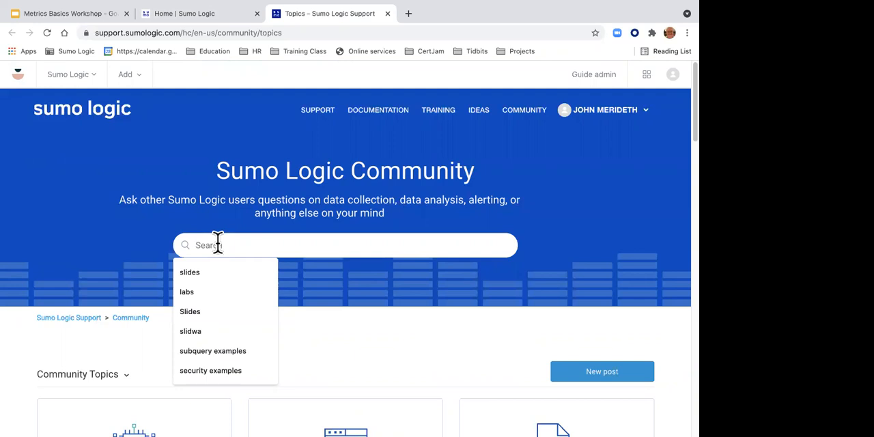
type("slides")
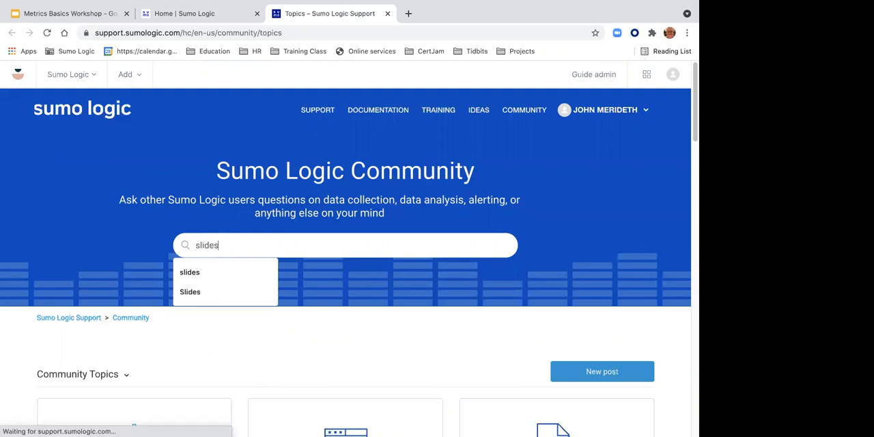
key("Return")
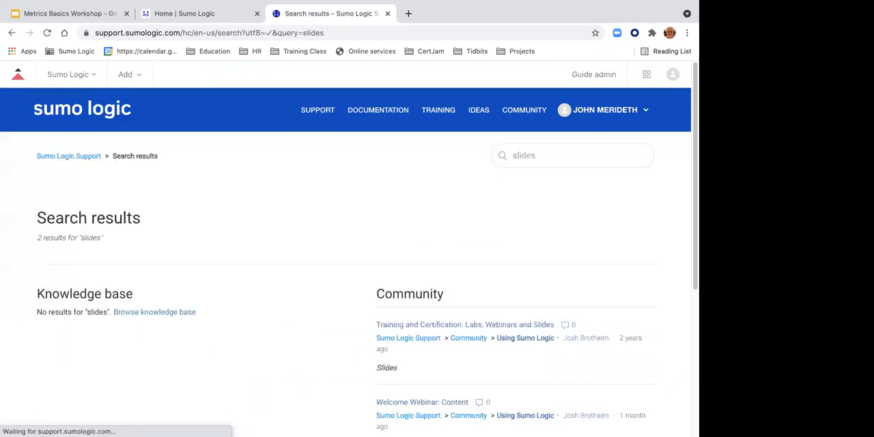
Step: Open the "Training and Certification: Labs, Webinars and Slides" post and review its labs, webinar recordings and slides for each certification and workshop
scroll(232, 238, "down", 3)
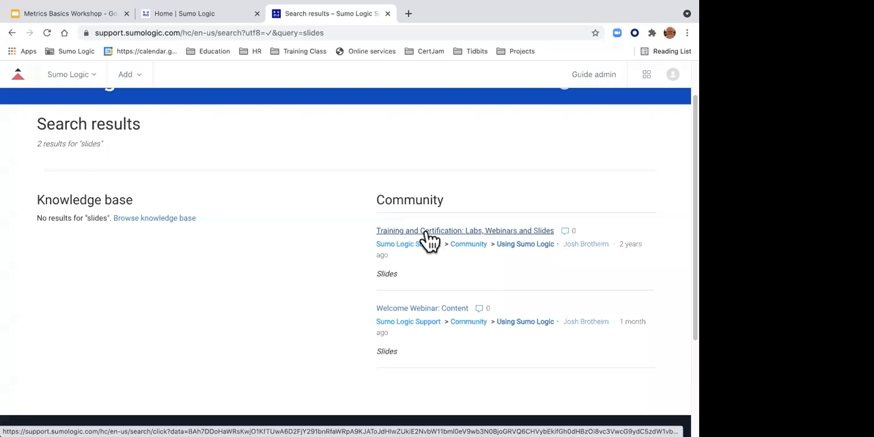
left_click(476, 232)
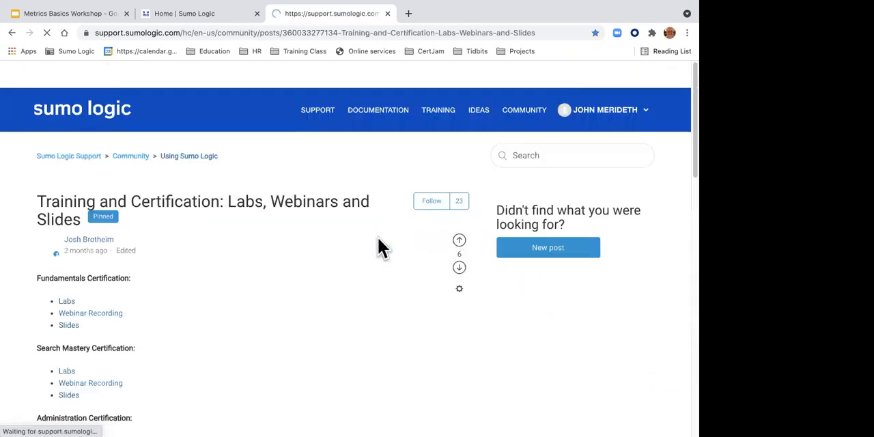
scroll(226, 286, "down", 2)
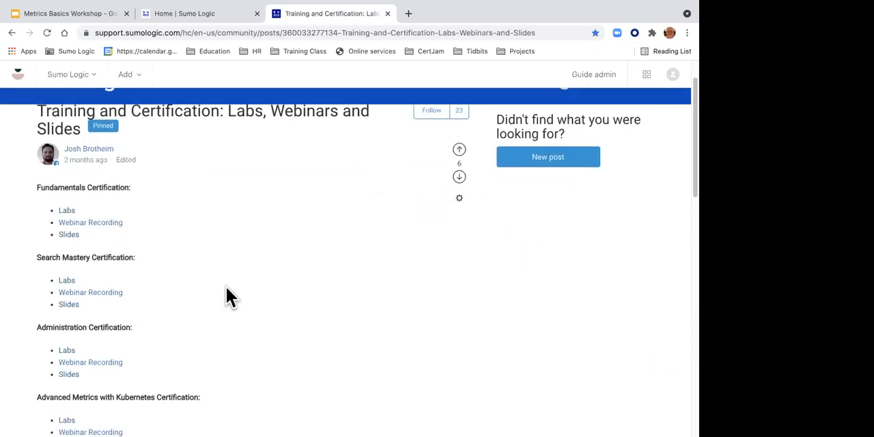
scroll(225, 285, "down", 4)
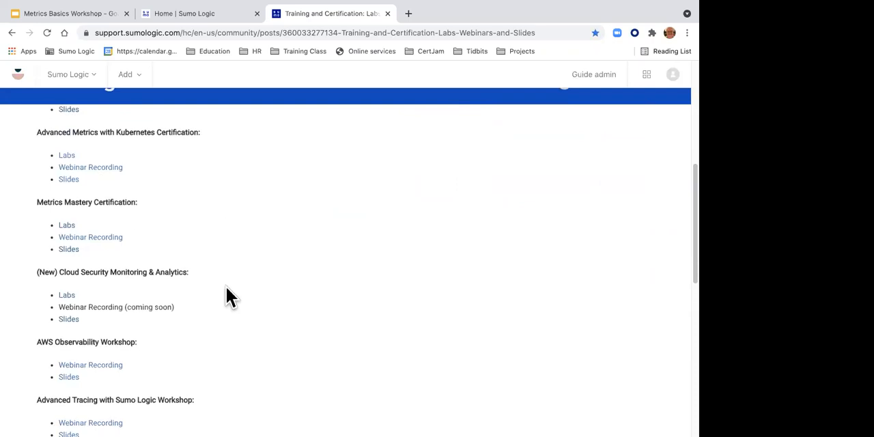
scroll(225, 285, "down", 3)
scroll(226, 285, "up", 2)
scroll(225, 285, "up", 2)
scroll(225, 286, "down", 1)
scroll(226, 285, "down", 2)
scroll(225, 285, "up", 1)
scroll(226, 285, "up", 4)
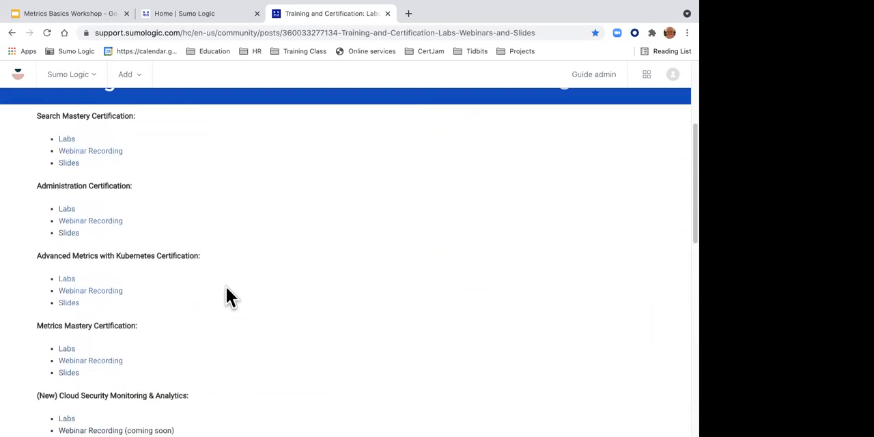
scroll(225, 285, "up", 2)
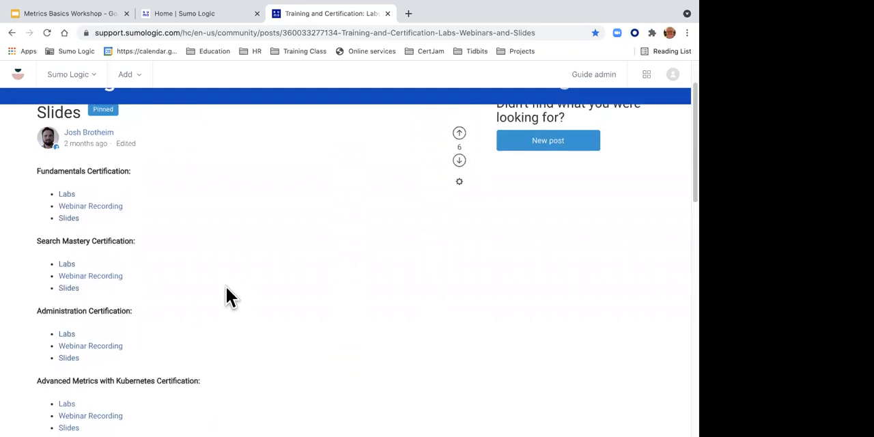
scroll(226, 285, "down", 2)
scroll(225, 286, "down", 2)
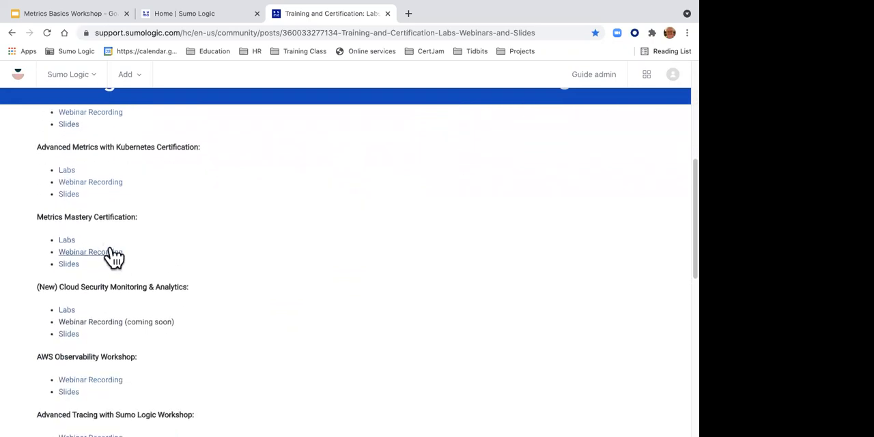
scroll(195, 261, "down", 2)
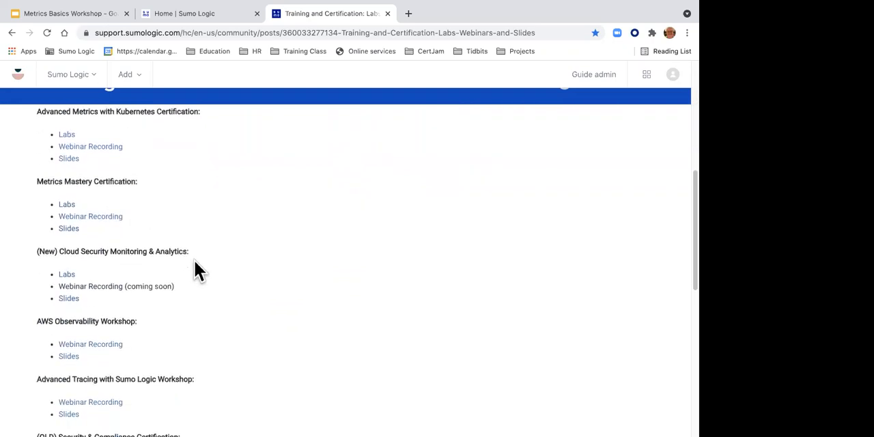
scroll(195, 261, "down", 1)
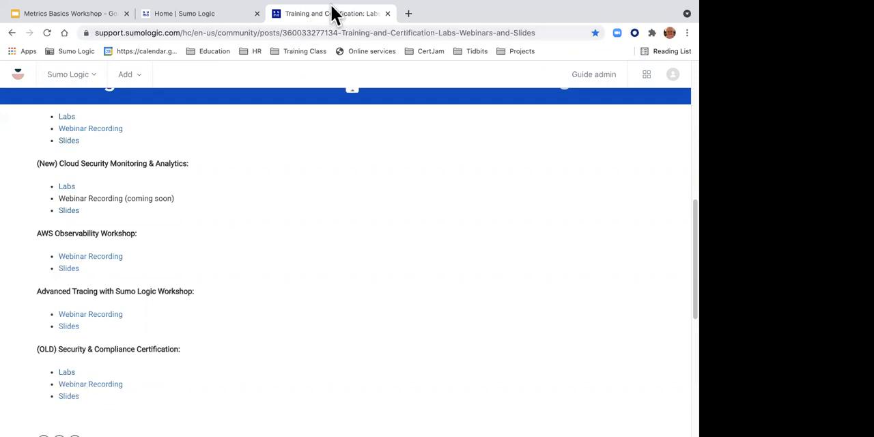
Step: Switch briefly to the Student Labs for Metrics Workshop document, return to the browser, and close the community post
mouse_move(332, 7)
key("ctrl+Left")
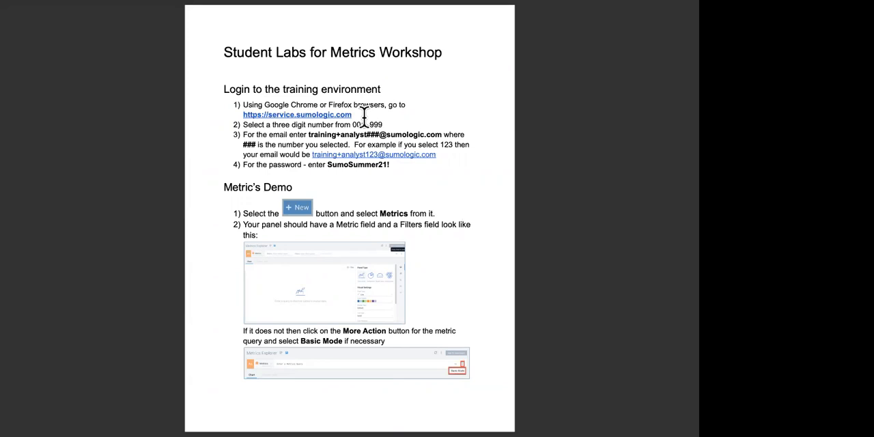
key("ctrl+Right")
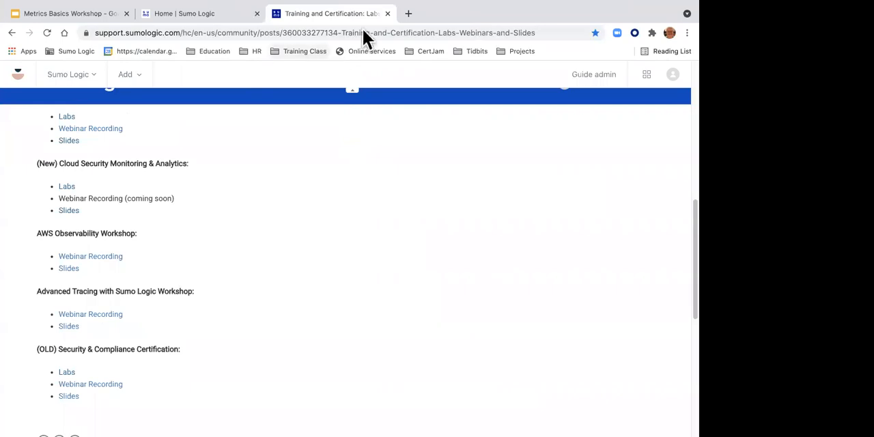
left_click(387, 14)
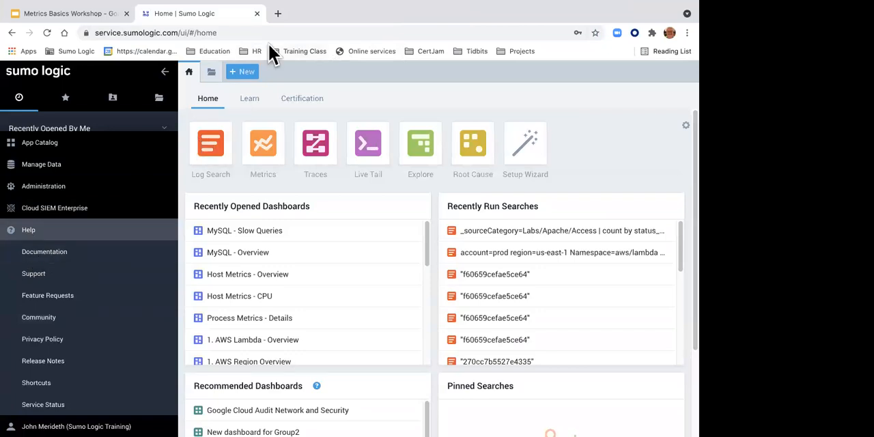
Step: Go to help.sumologic.com in a new browser tab and open the Metrics section of the Doc Hub
left_click(277, 14)
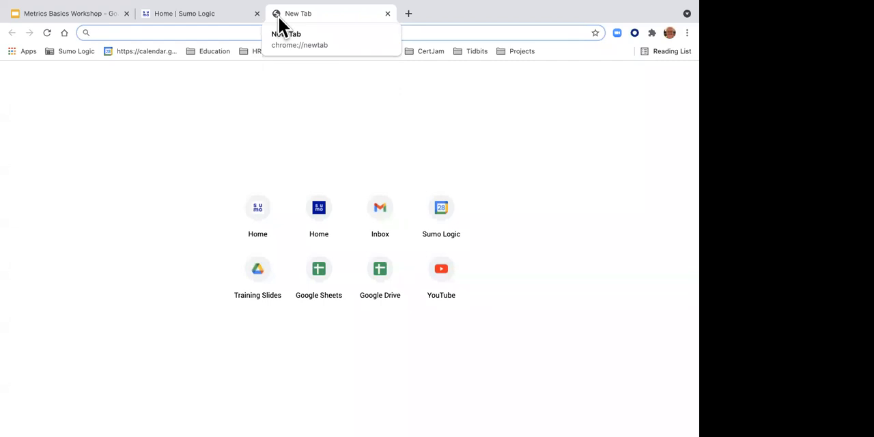
type("help.sumologic.com")
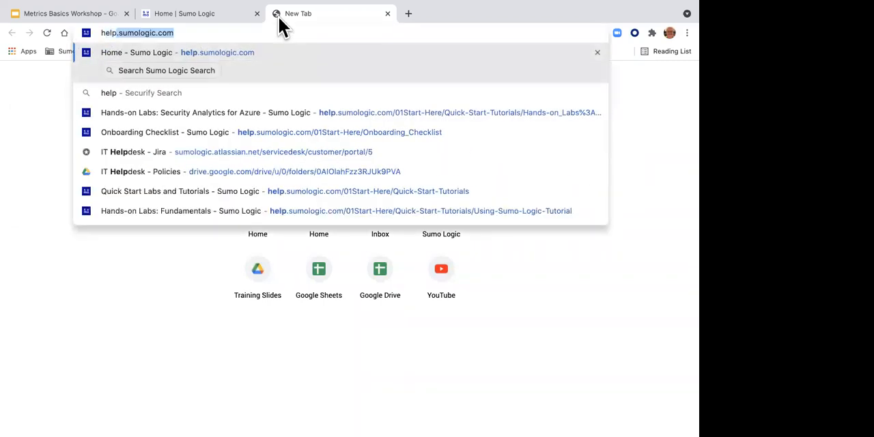
key("Return")
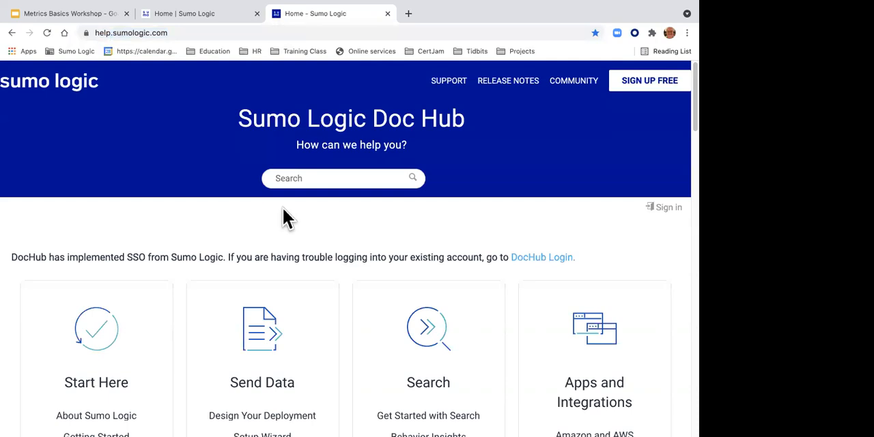
scroll(287, 217, "down", 4)
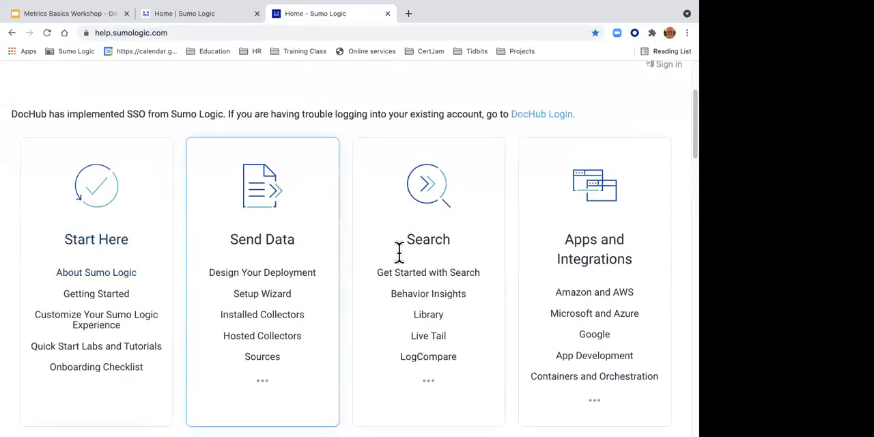
scroll(465, 254, "down", 10)
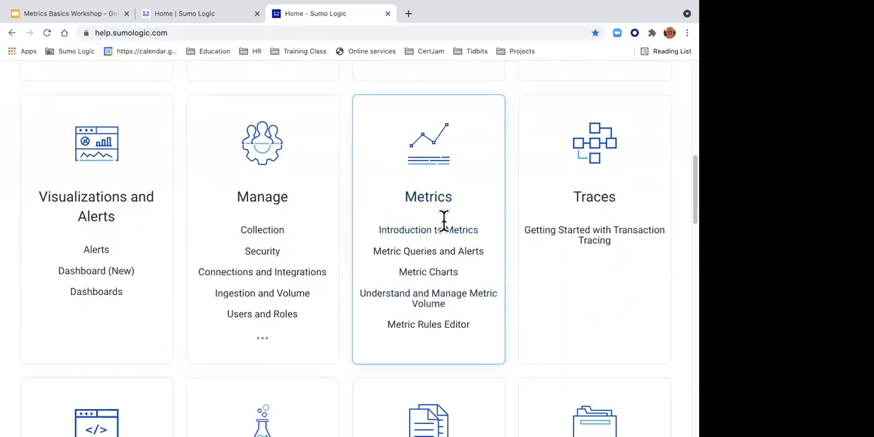
left_click(435, 205)
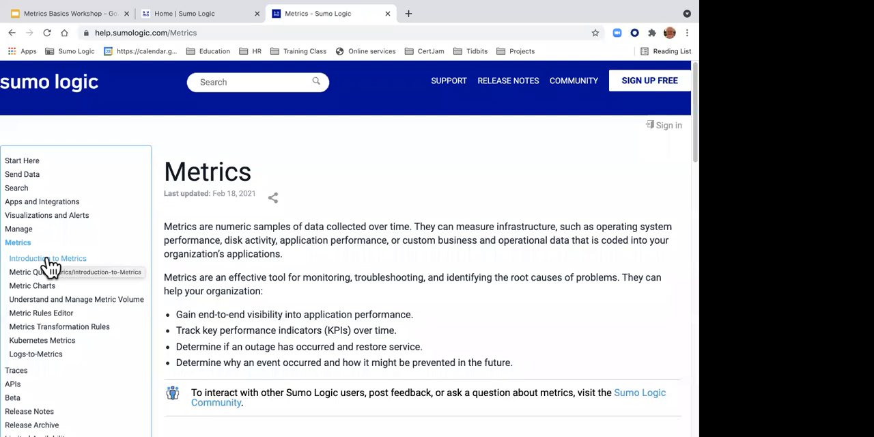
Step: Look through the Metrics topics, search the documentation for "metric operators", and open the Metrics Operators article
scroll(50, 268, "down", 3)
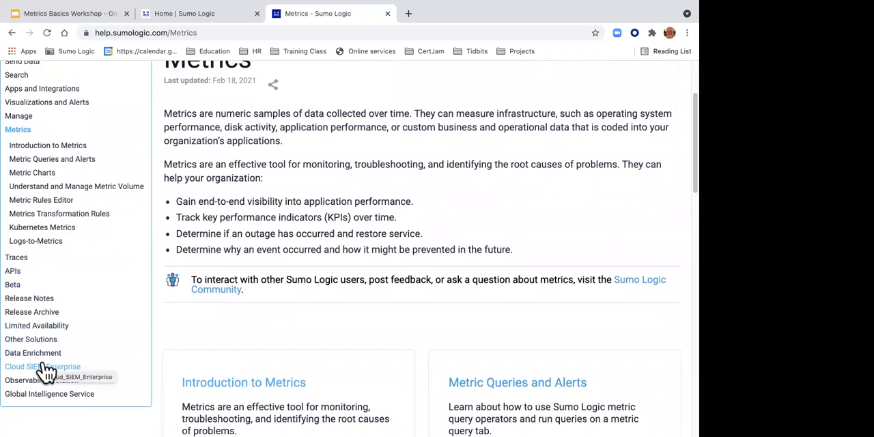
scroll(44, 372, "up", 4)
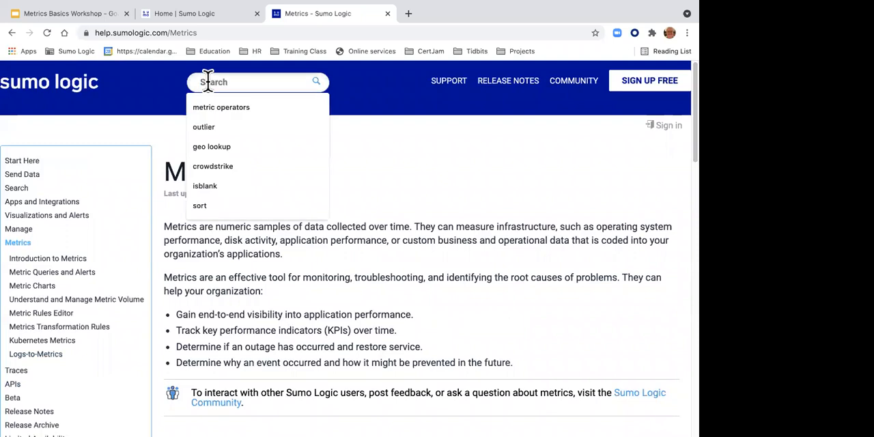
left_click(210, 106)
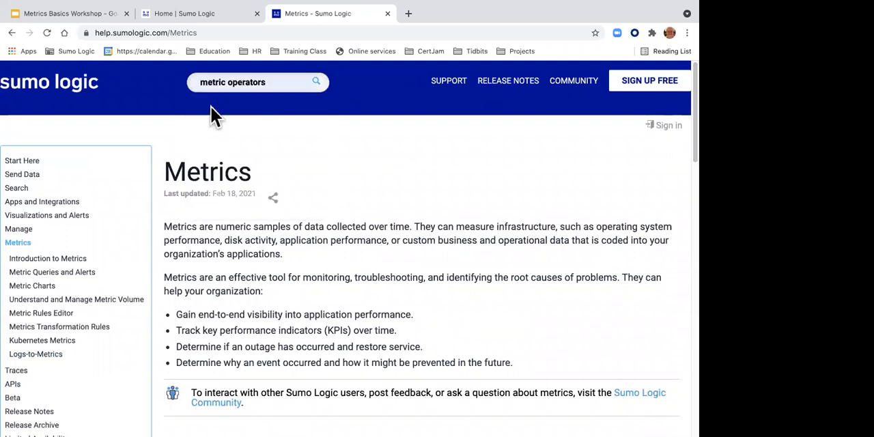
key("Return")
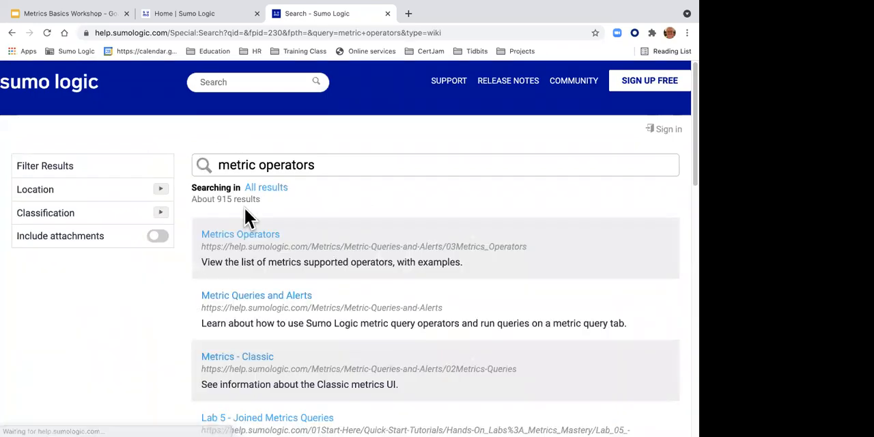
left_click(239, 235)
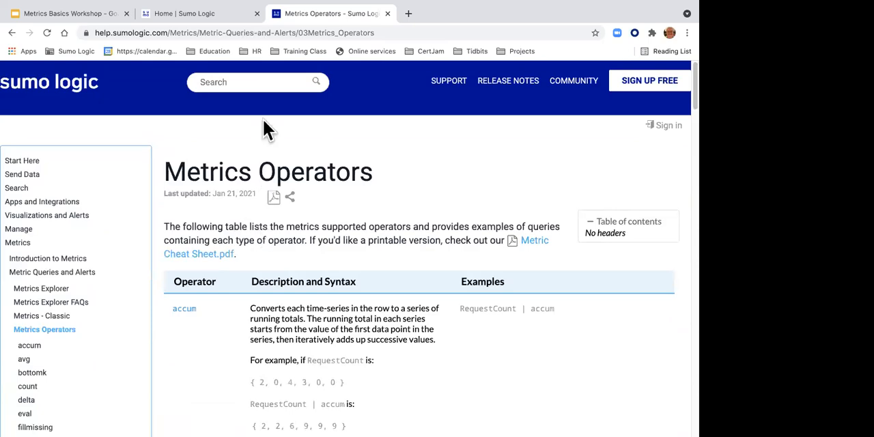
Step: Skim the table of supported metrics operators and copy the article's web address
scroll(261, 179, "down", 3)
scroll(261, 179, "down", 15)
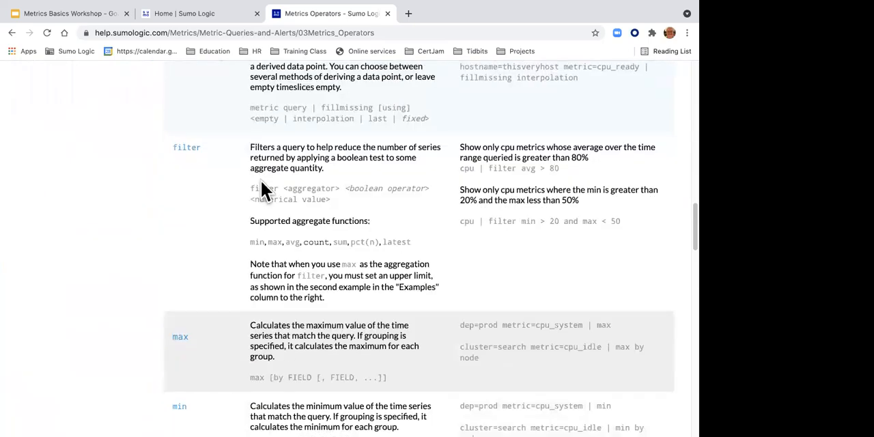
right_click(256, 31)
left_click(276, 113)
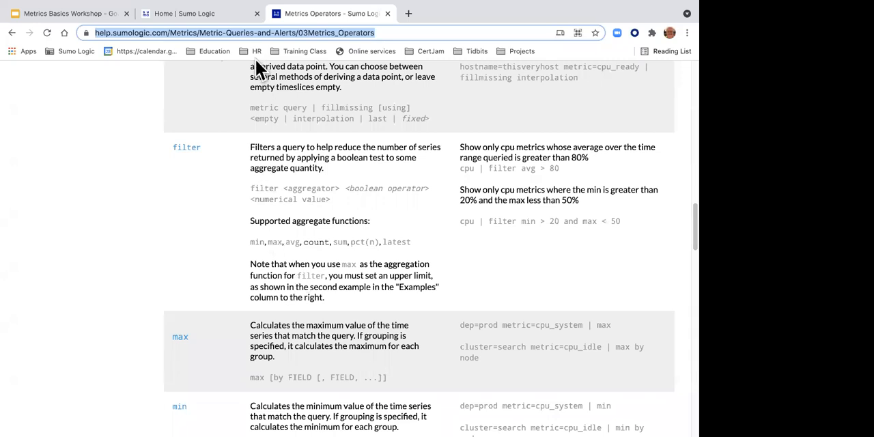
scroll(257, 61, "up", 15)
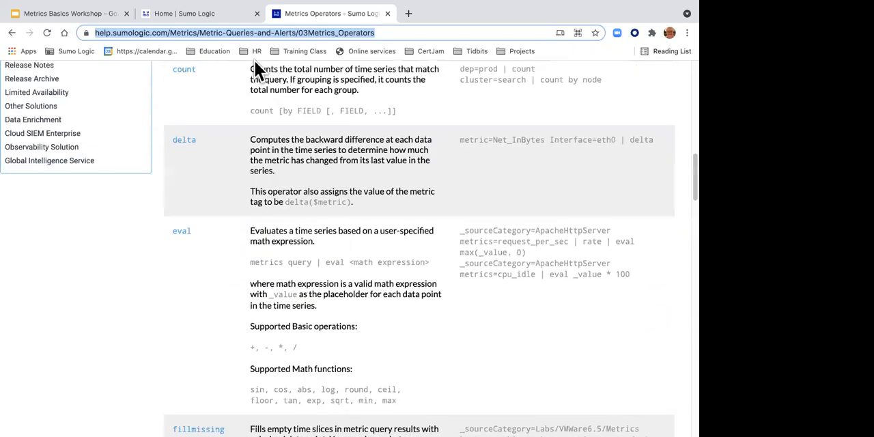
Step: Open the Metric Cheat Sheet PDF linked in the Metrics Operators article and skim its aggregation operator pages
scroll(251, 75, "up", 3)
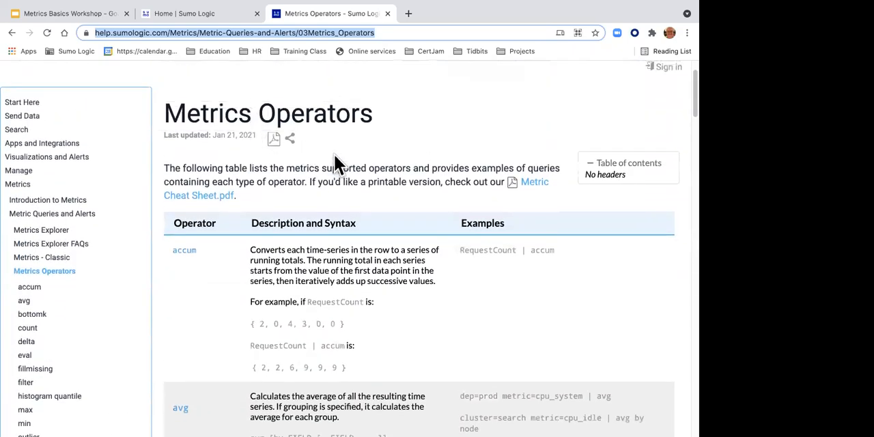
left_click(536, 185)
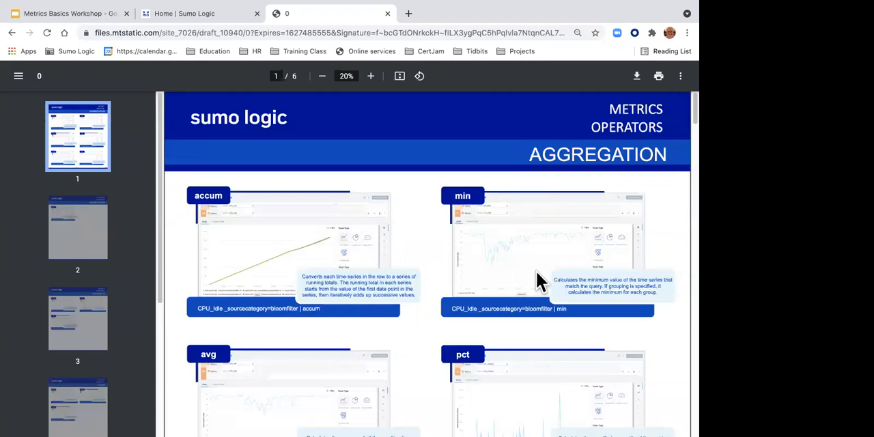
scroll(536, 277, "down", 15)
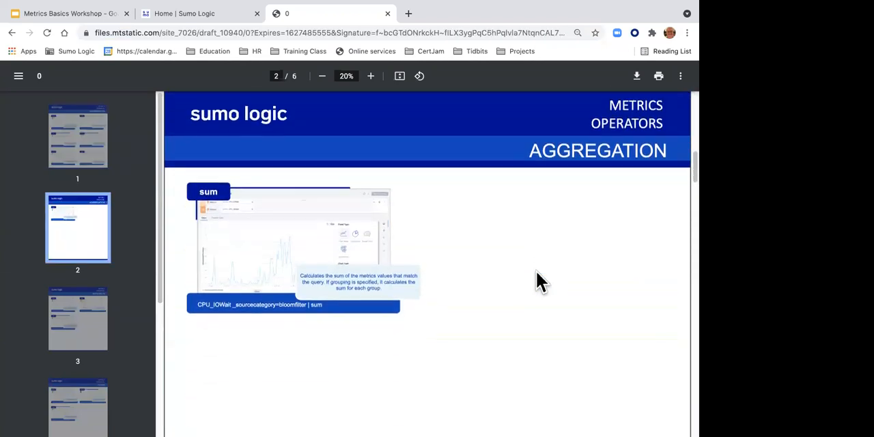
scroll(537, 280, "up", 10)
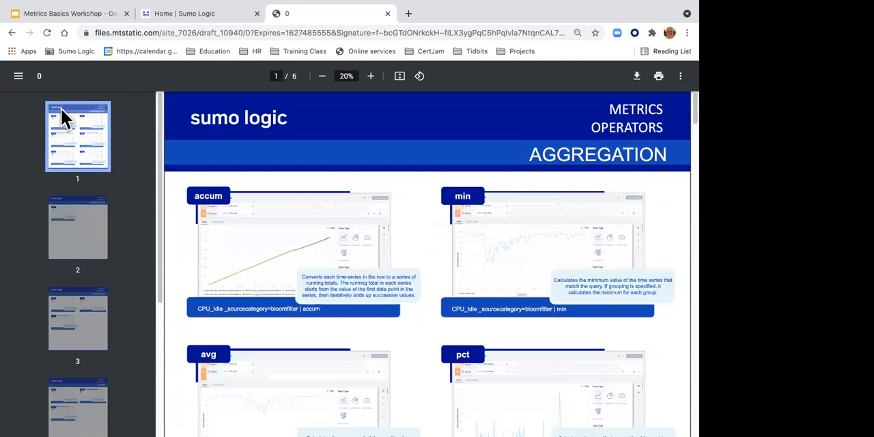
Step: Pin the Metrics Basics Workshop and Sumo Logic Home browser tabs, and close the cheat sheet PDF
right_click(43, 15)
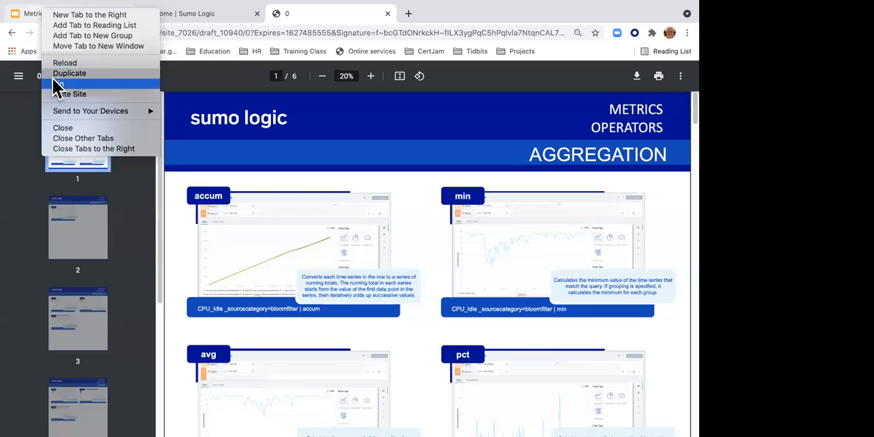
right_click(59, 16)
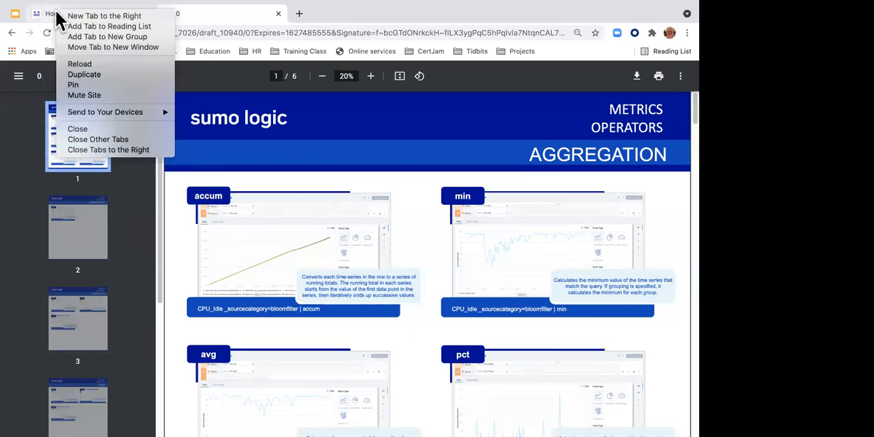
left_click(69, 85)
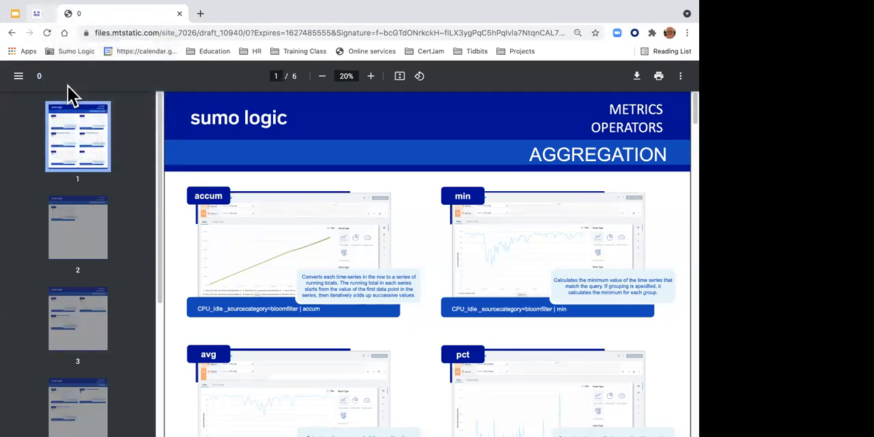
right_click(83, 15)
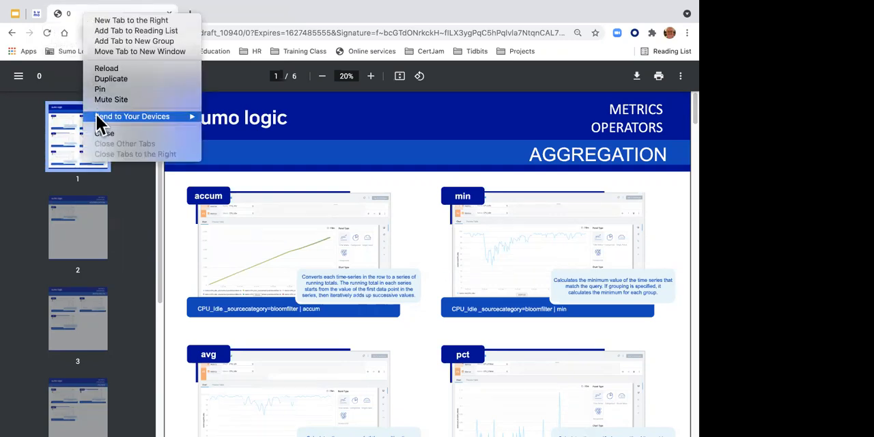
left_click(102, 134)
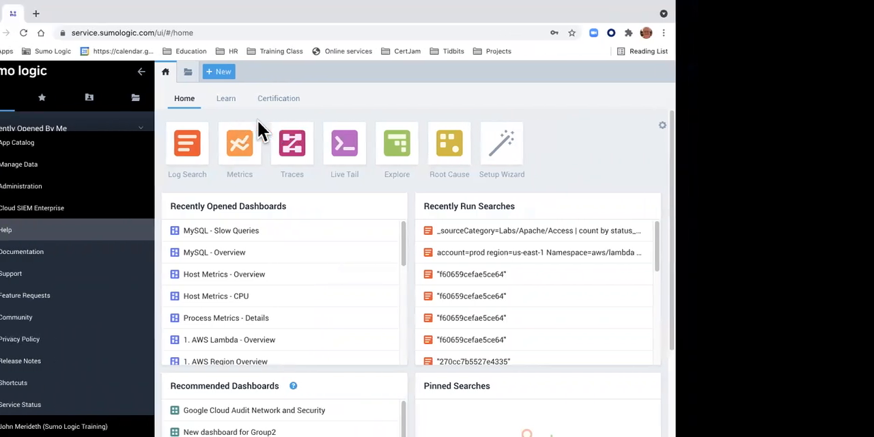
Step: After a glance at the Student Labs for Metrics Workshop document, open a new Metrics Explorer in Sumo Logic with the side navigation collapsed
key("ctrl+Left")
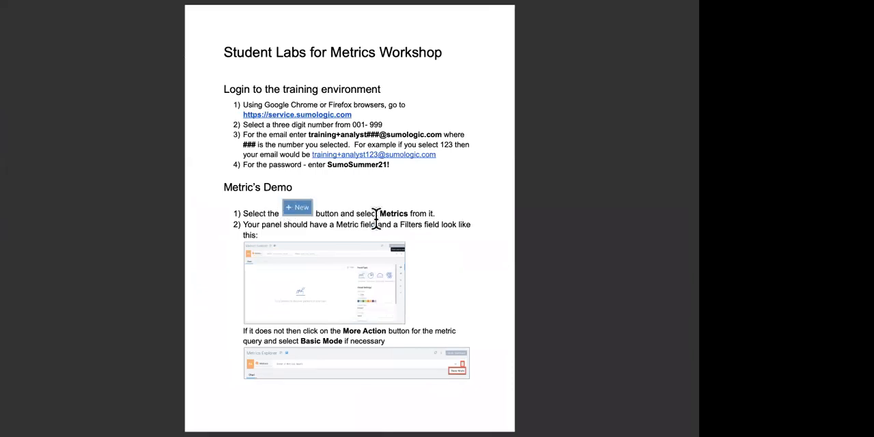
key("ctrl+Right")
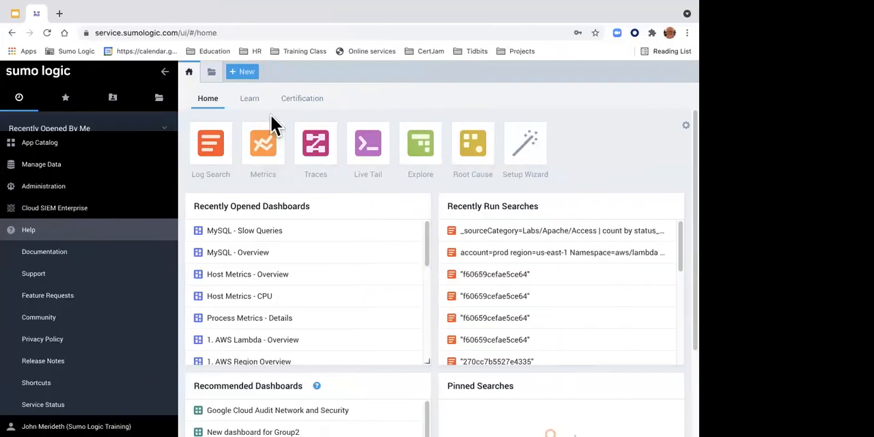
left_click(244, 73)
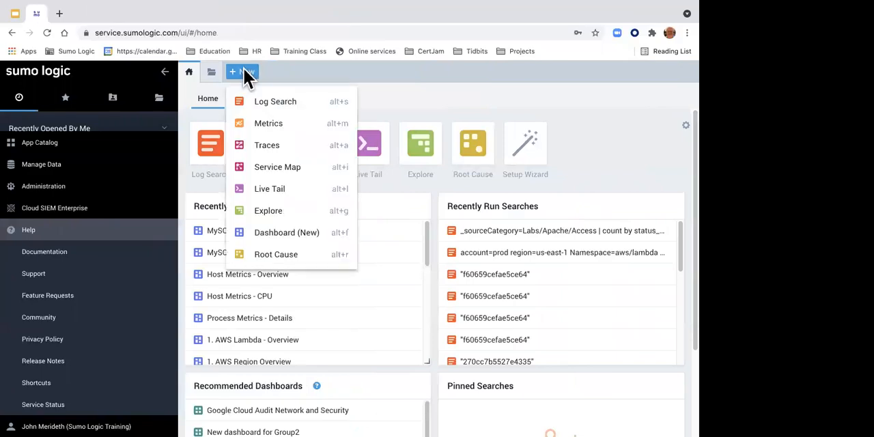
left_click(262, 126)
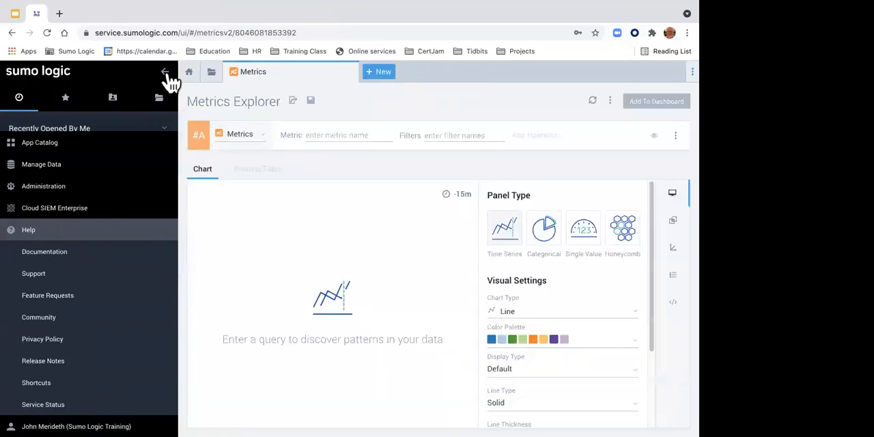
left_click(169, 73)
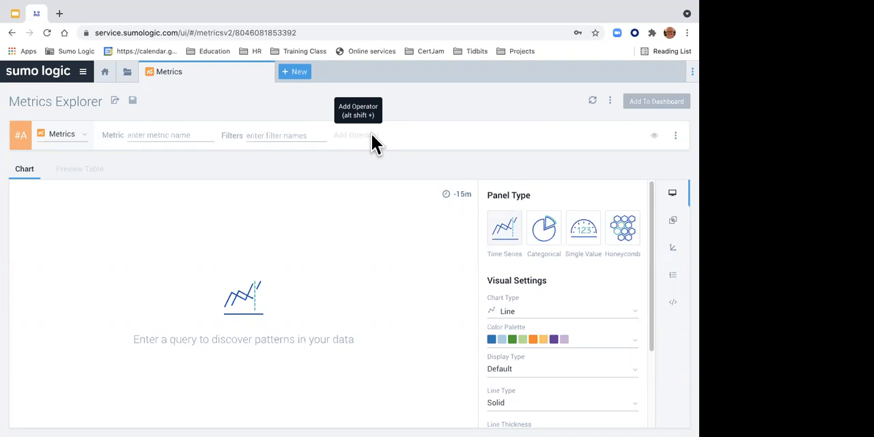
Step: Switch query #A out of Basic Mode to view the free-text query's key suggestions, and return it to Basic Mode
left_click(675, 136)
left_click(672, 157)
left_click(157, 134)
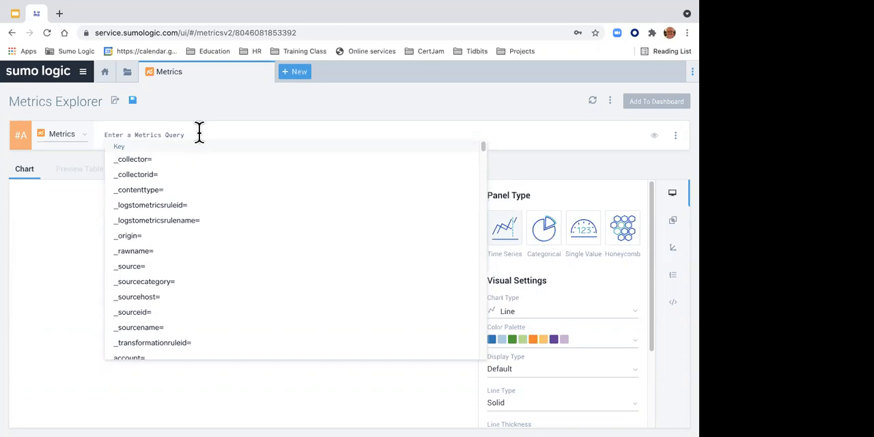
key("Escape")
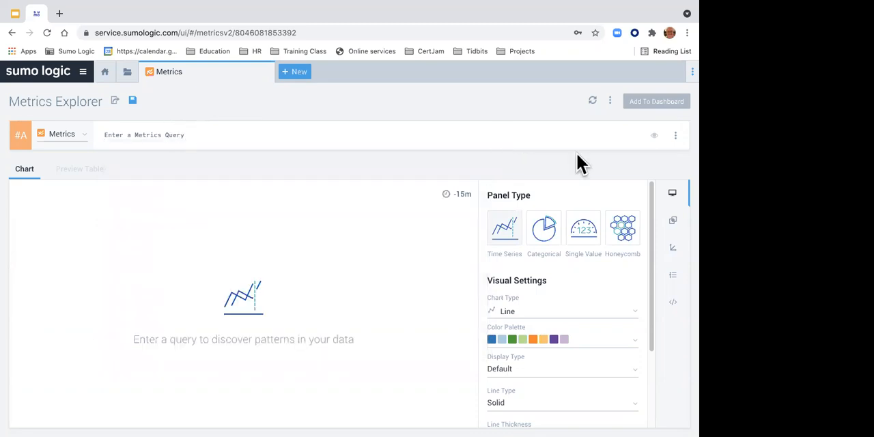
left_click(675, 137)
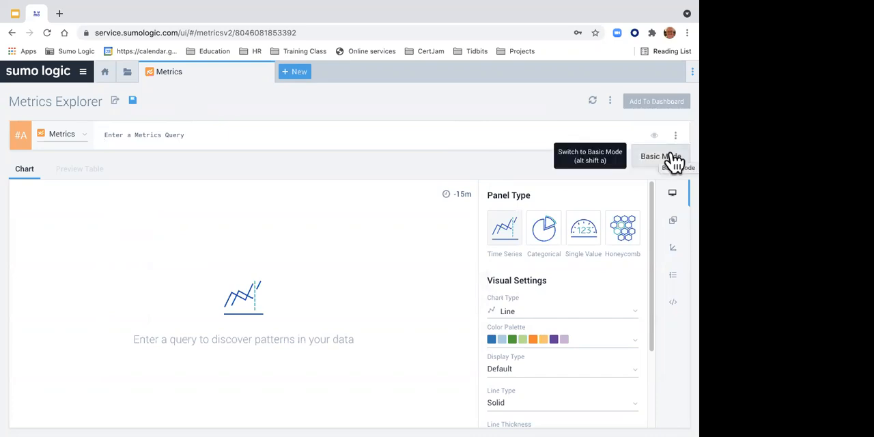
left_click(672, 158)
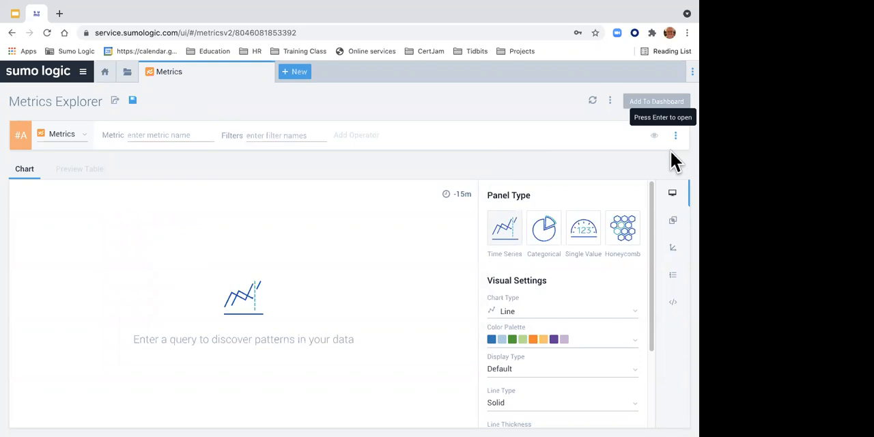
Step: Browse the metric names and filter names available for query #A
left_click(170, 134)
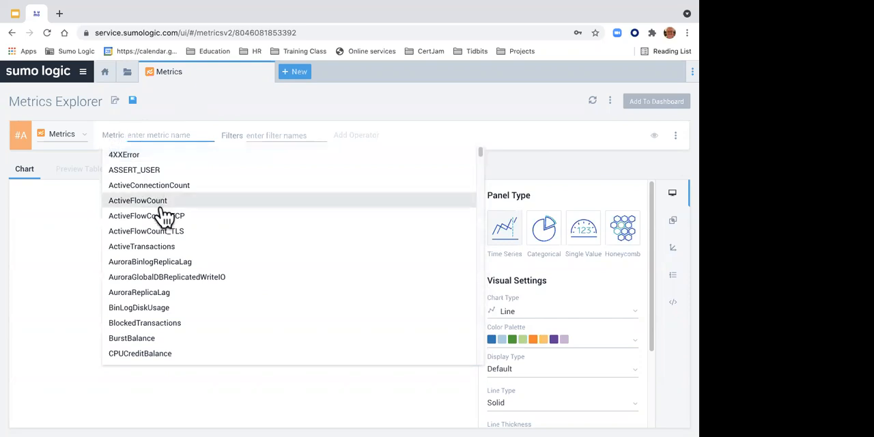
scroll(162, 213, "down", 15)
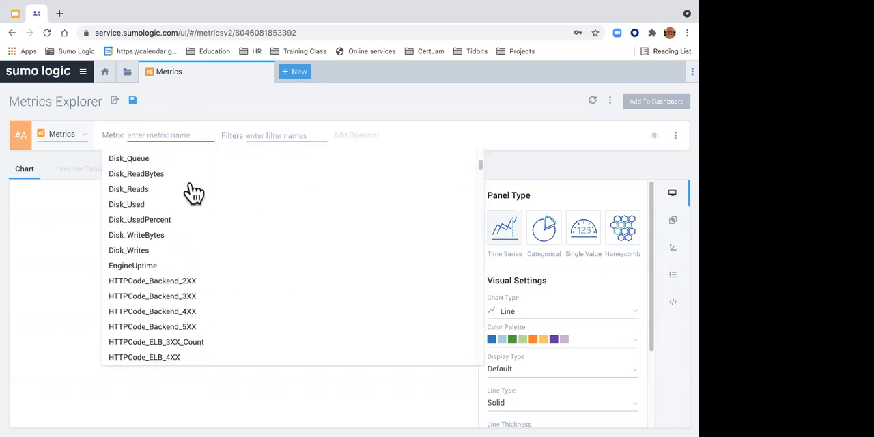
left_click(251, 137)
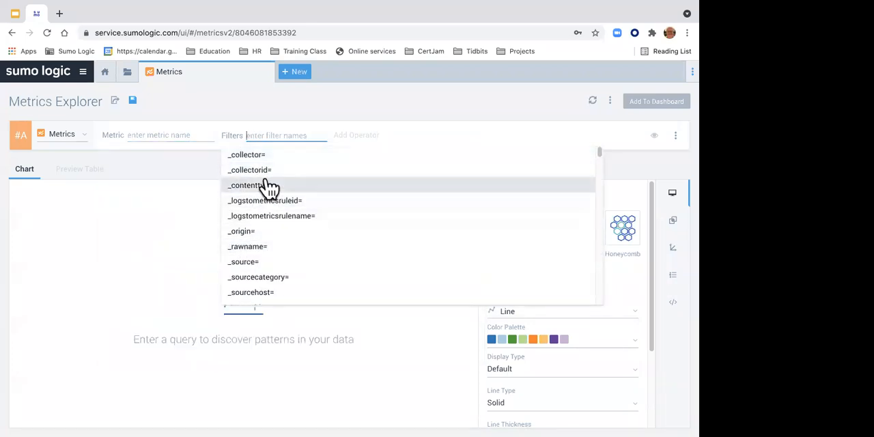
Step: Search the metric names for "cpu", choose CPU_LoadAvg_15min for query #A, and dismiss the filter suggestions
left_click(158, 133)
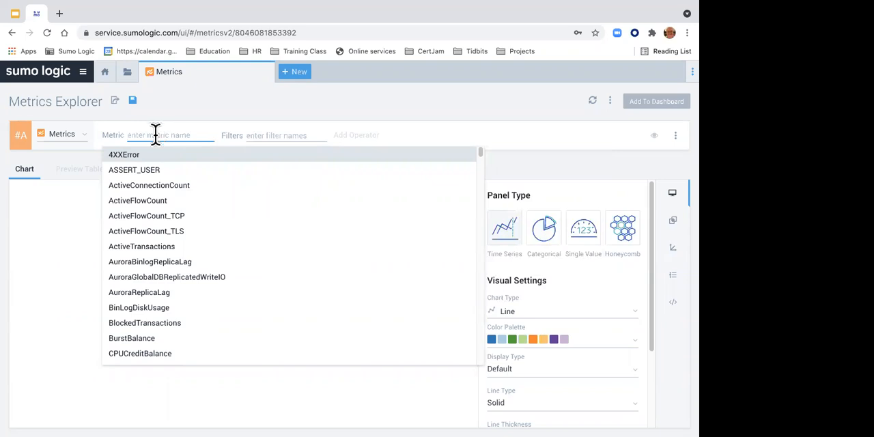
type("c")
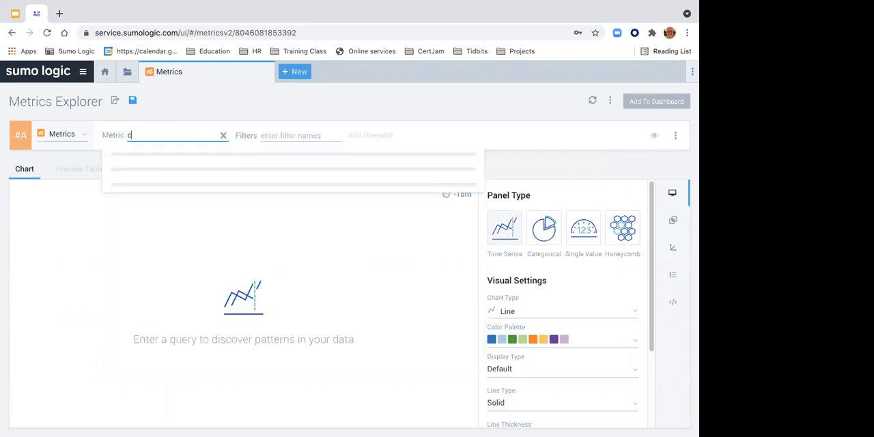
type("pu")
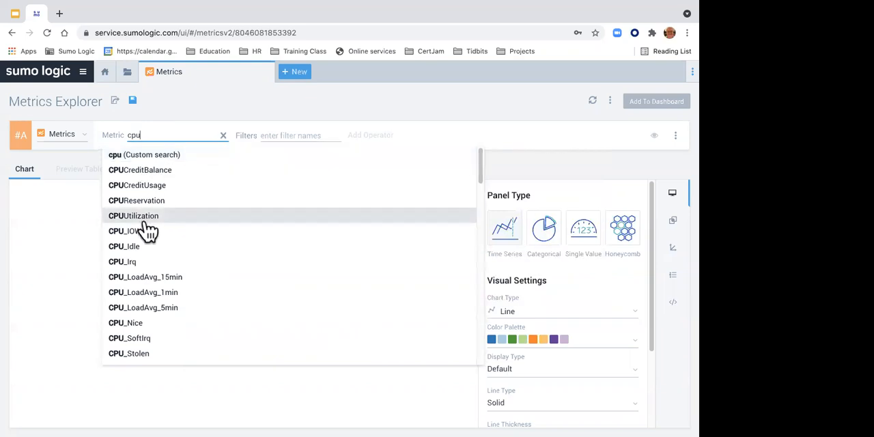
left_click(156, 278)
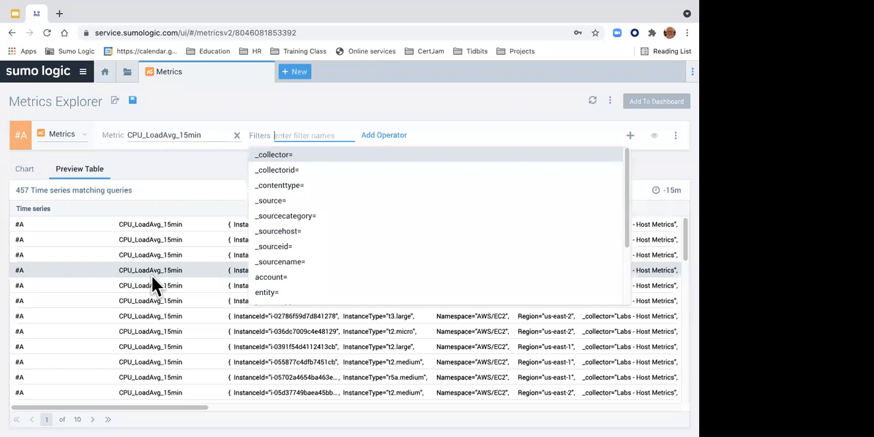
left_click(276, 105)
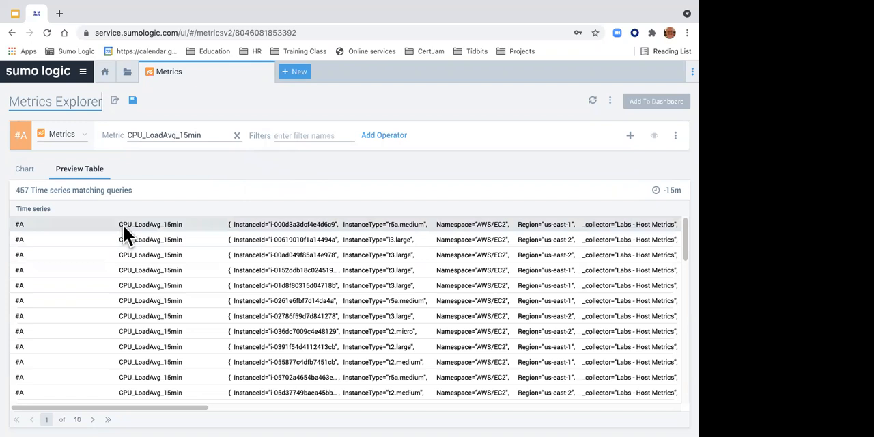
Step: Display the CPU_LoadAvg_15min results as a chart and set the chart type to Column
left_click(27, 170)
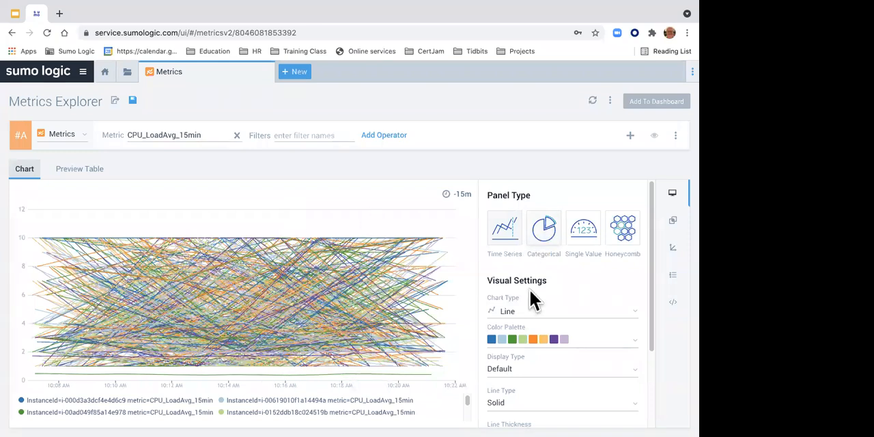
left_click(524, 318)
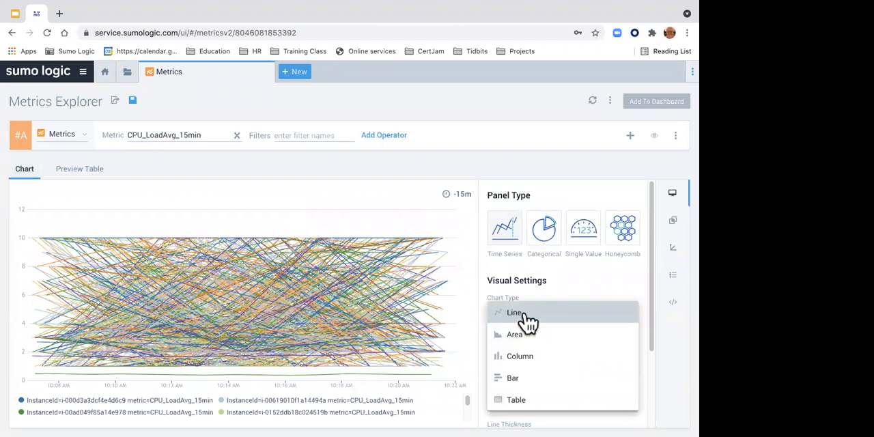
left_click(521, 357)
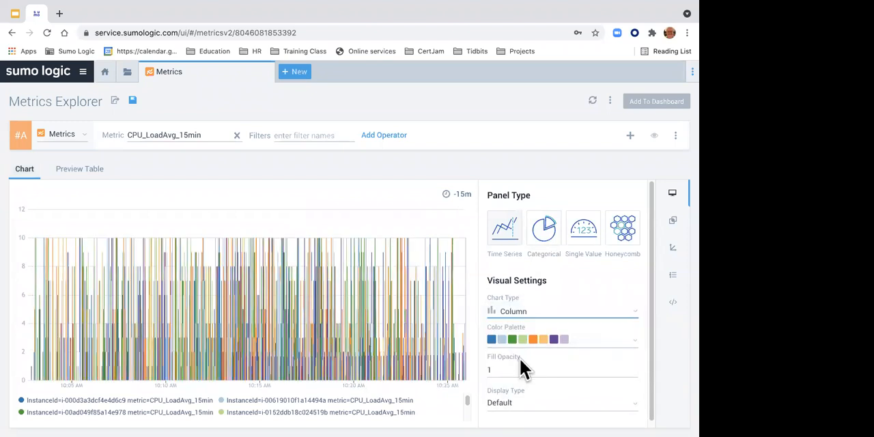
Step: Preview the results as Categorical and Honeycomb panels, look over the honeycomb settings, and return to the Time Series panel
left_click(544, 232)
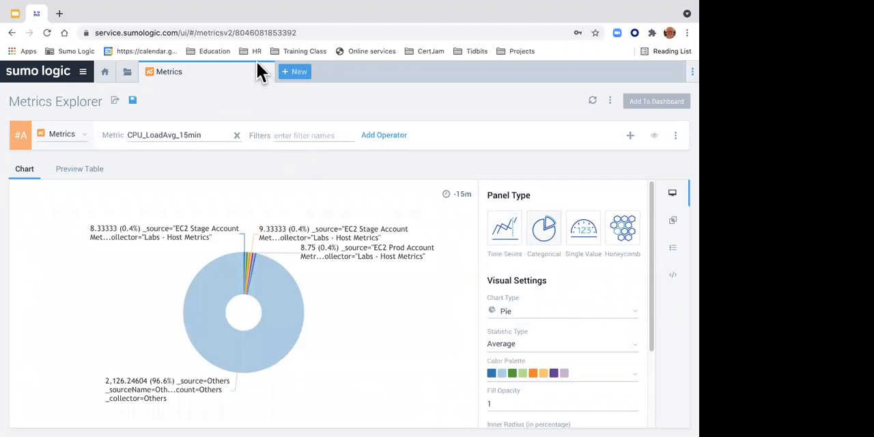
left_click(633, 240)
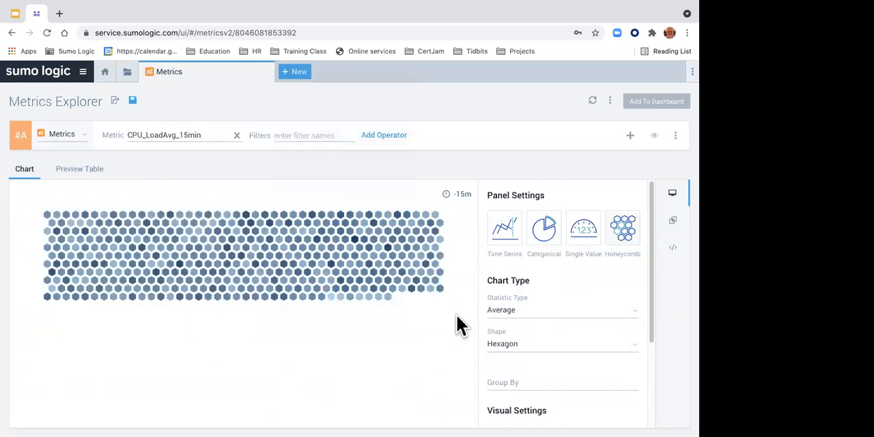
scroll(558, 356, "down", 4)
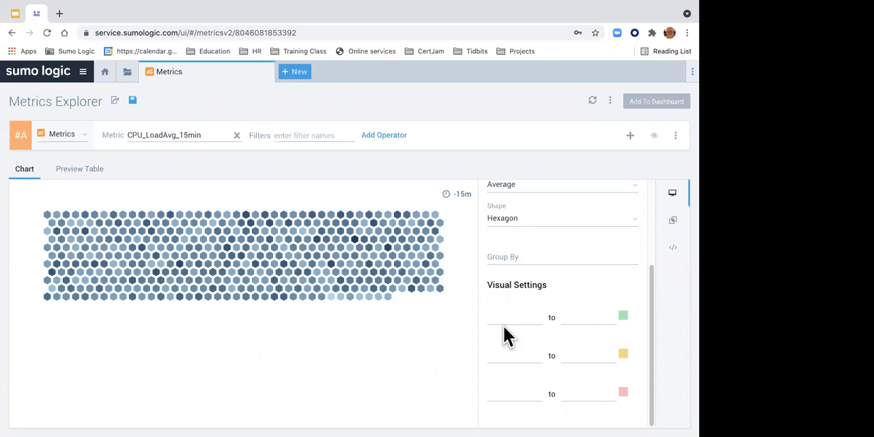
scroll(505, 335, "up", 3)
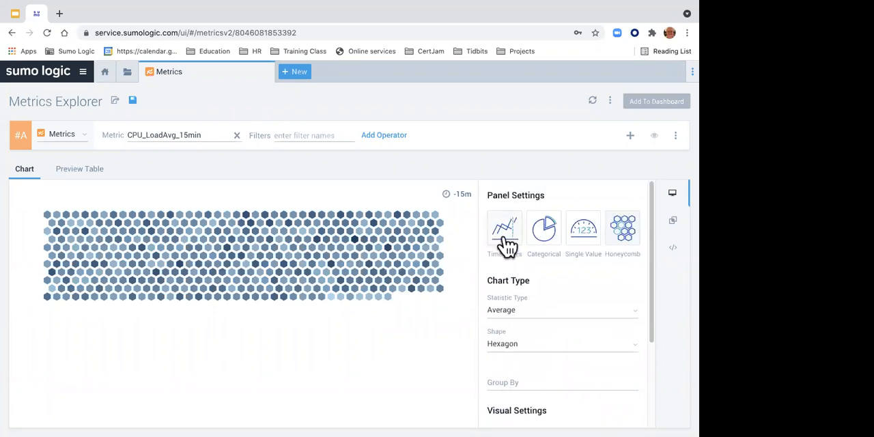
left_click(506, 244)
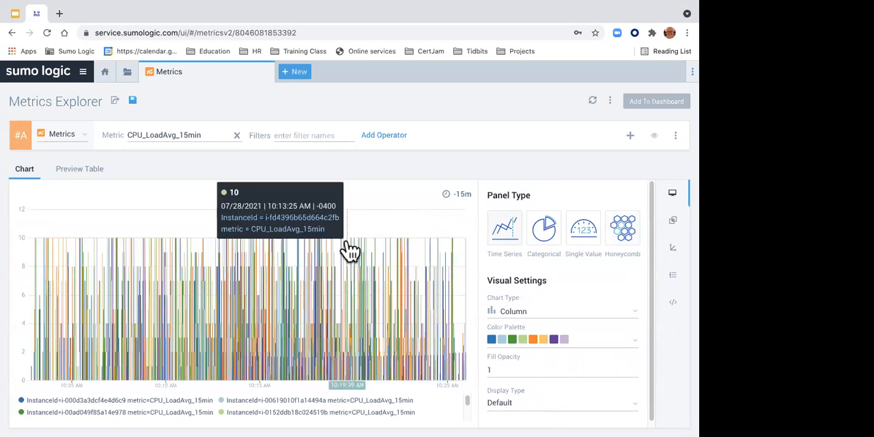
Step: Look over the filter names for query #A, dismiss them, and set the chart type to Line
left_click(286, 135)
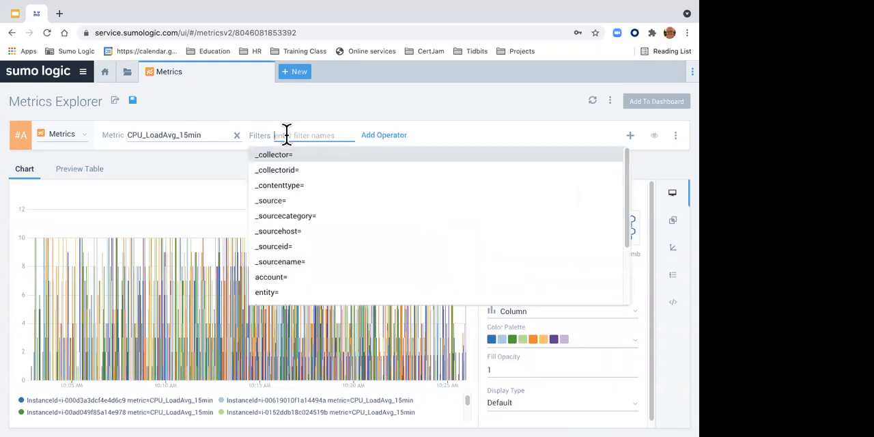
left_click(159, 196)
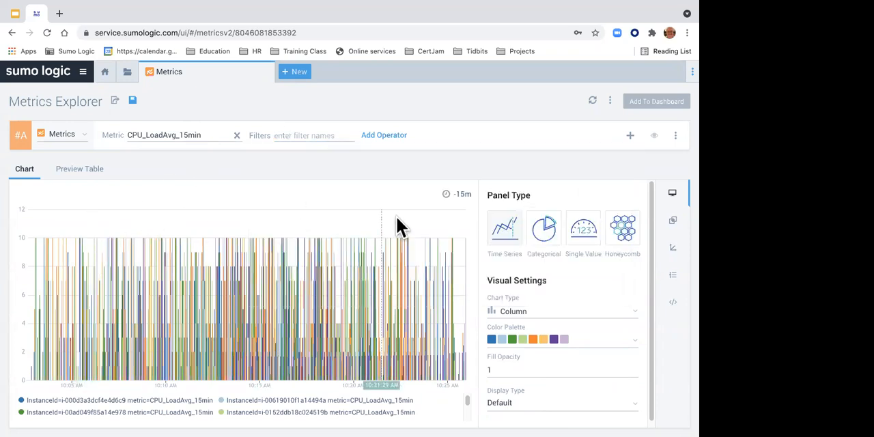
left_click(515, 313)
left_click(513, 314)
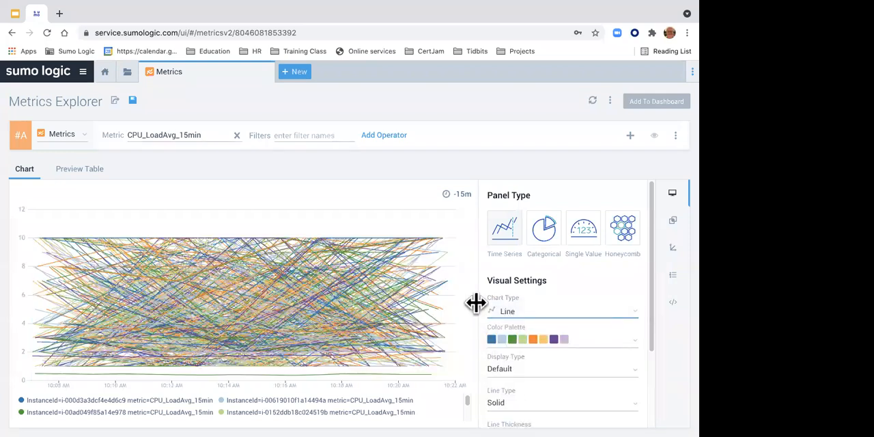
Step: Filter query #A by _sourcecategory, choosing the first hostmetrics/ value that ends in a username
left_click(293, 131)
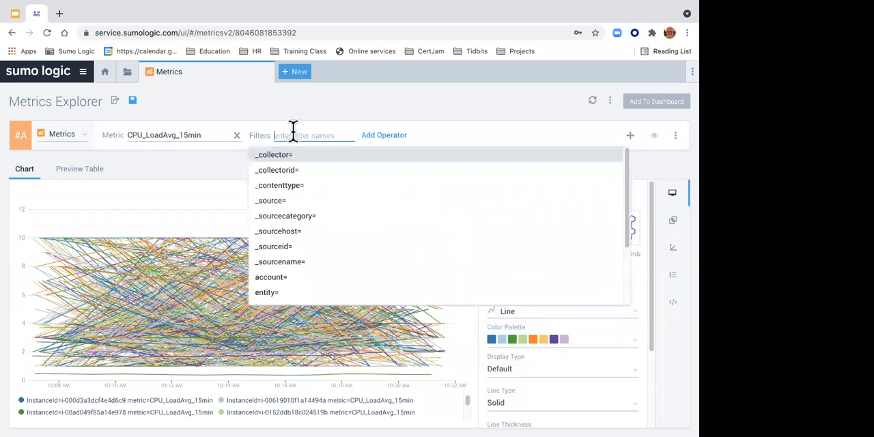
left_click(291, 215)
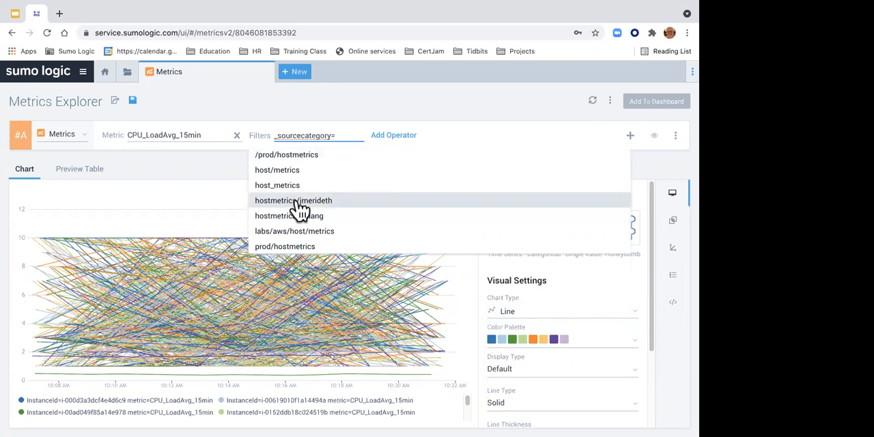
left_click(299, 200)
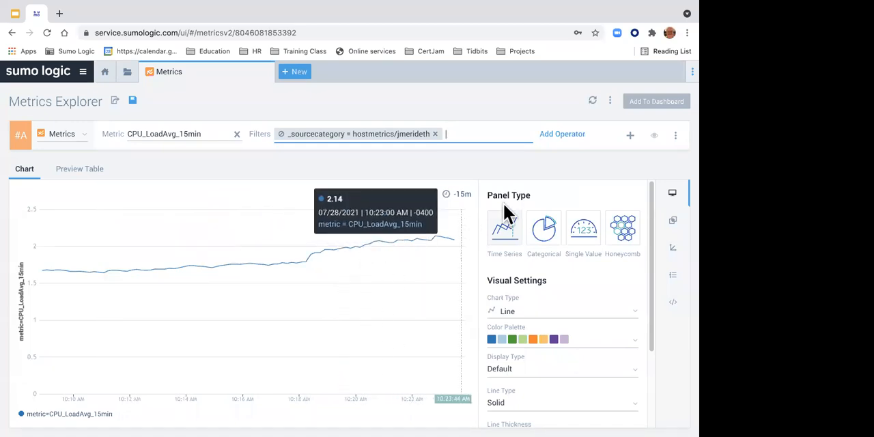
Step: Add query #B for CPU_LoadAvg_15min without filters, check the results in the preview table, and return to the chart
left_click(632, 135)
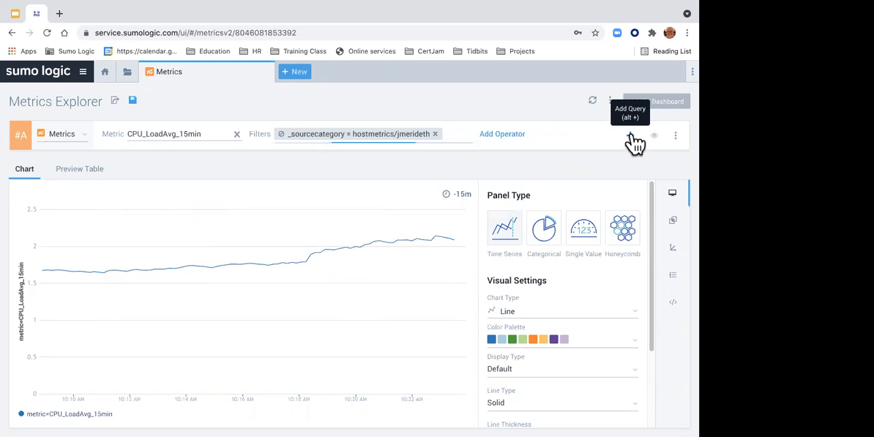
left_click(161, 162)
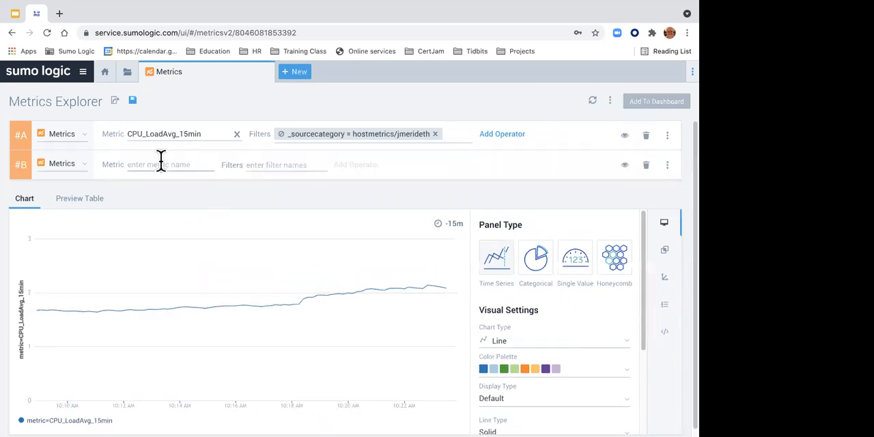
type("cpu")
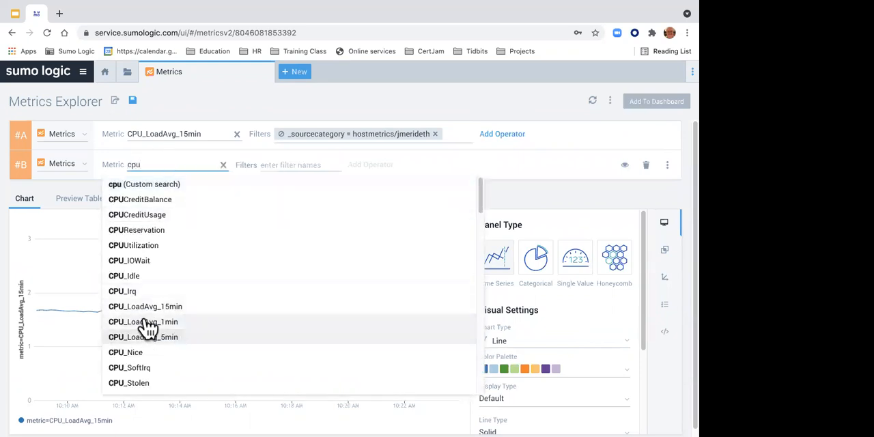
left_click(150, 306)
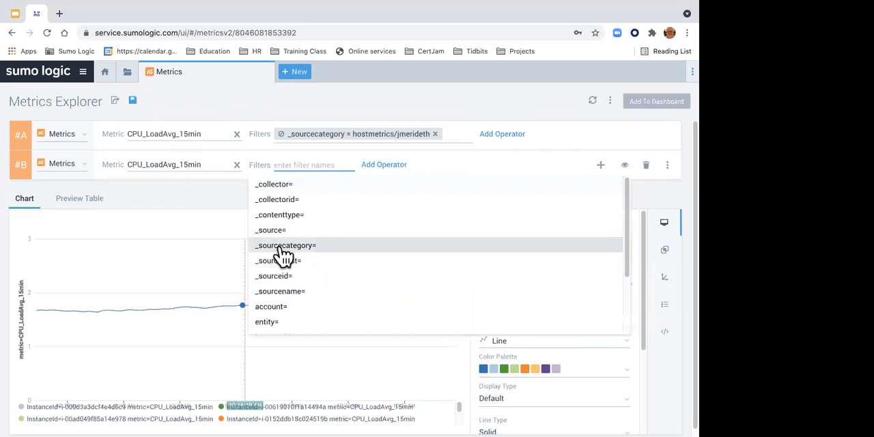
left_click(220, 174)
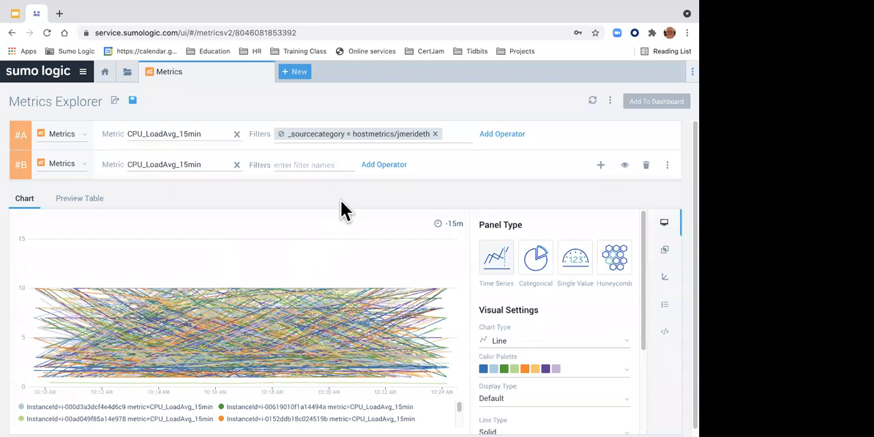
left_click(98, 211)
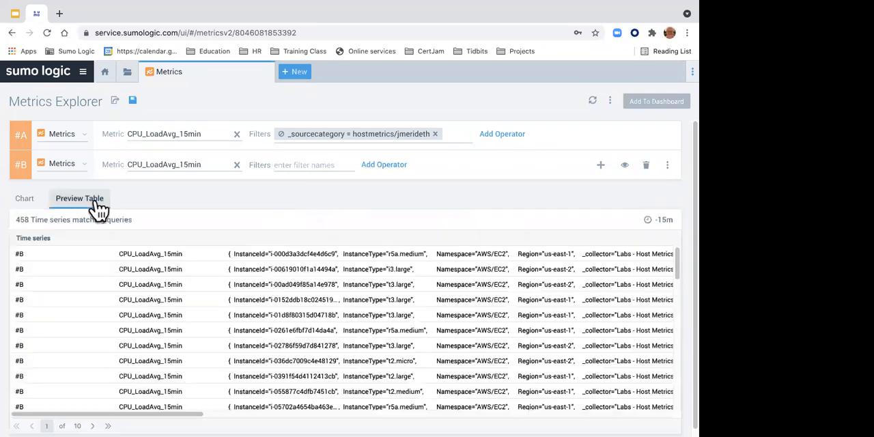
left_click(37, 205)
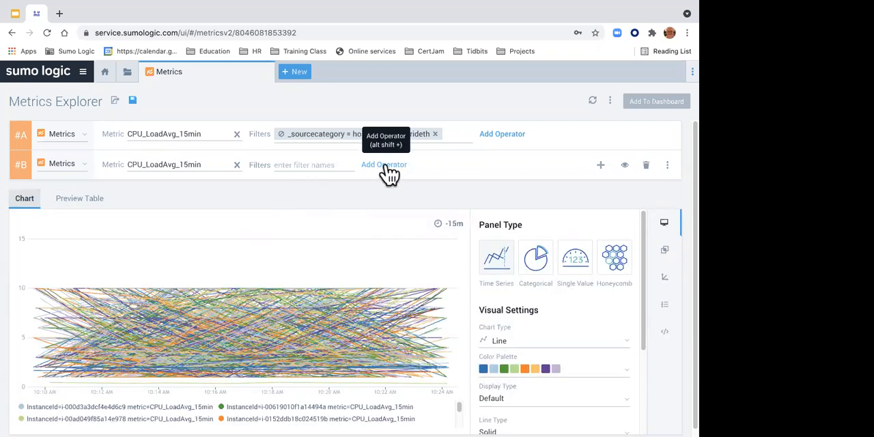
Step: Add the average operator to query #B without grouping and inspect the averaged series in the chart
left_click(384, 165)
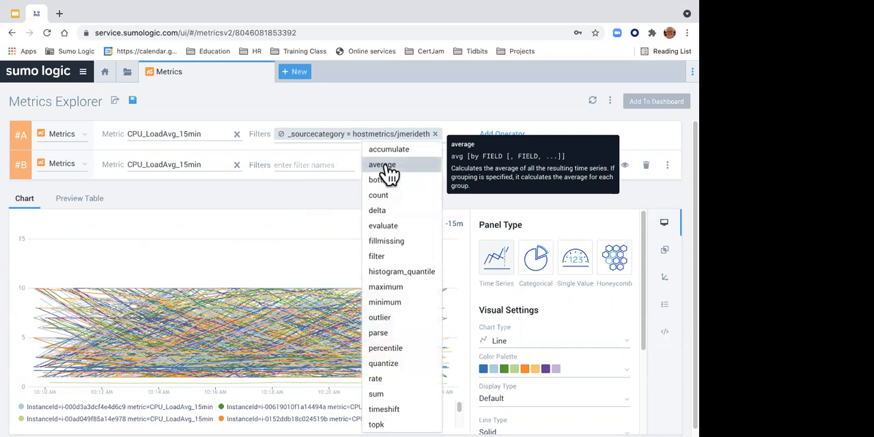
left_click(382, 165)
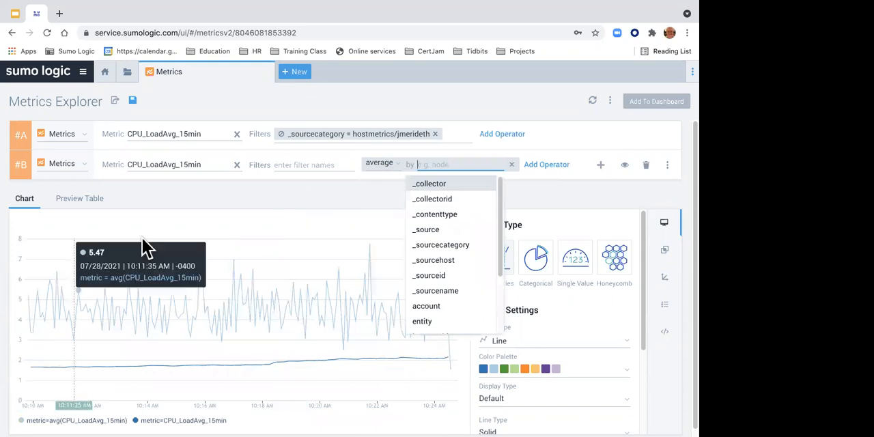
left_click(333, 189)
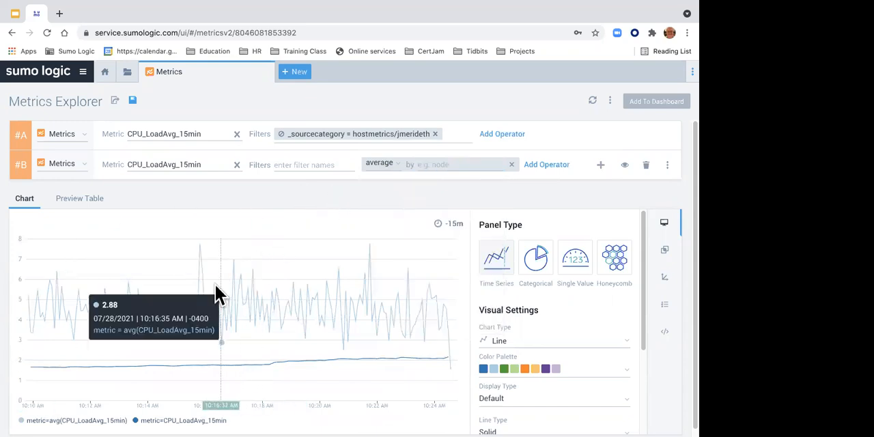
mouse_move(210, 289)
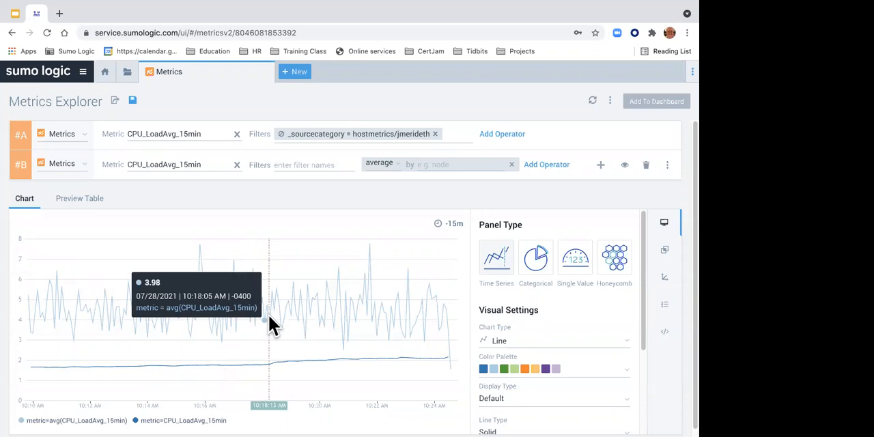
Step: Start adding the chart to a dashboard and title the panel "CPU's of interest"
left_click(639, 102)
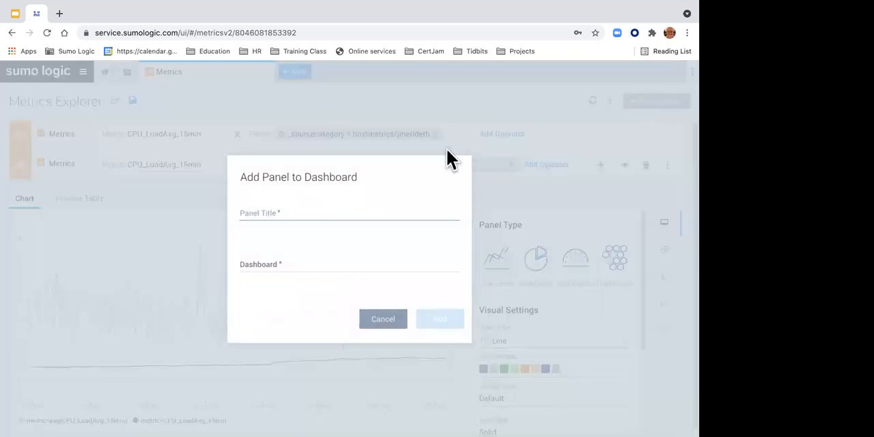
left_click(271, 215)
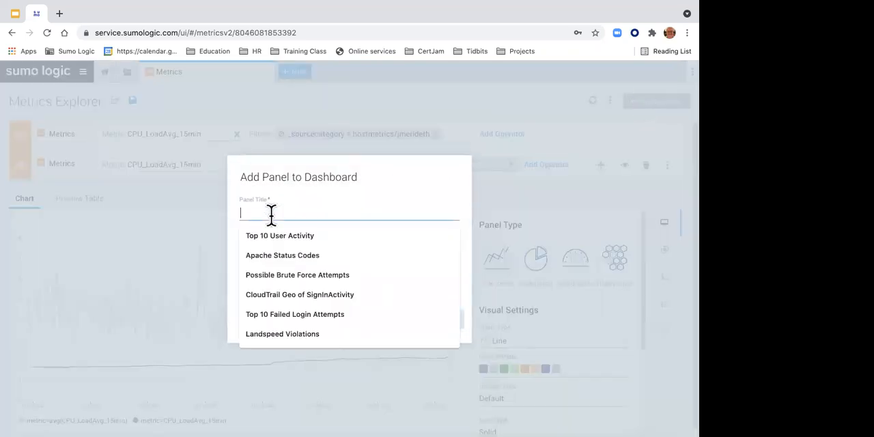
type("CPU")
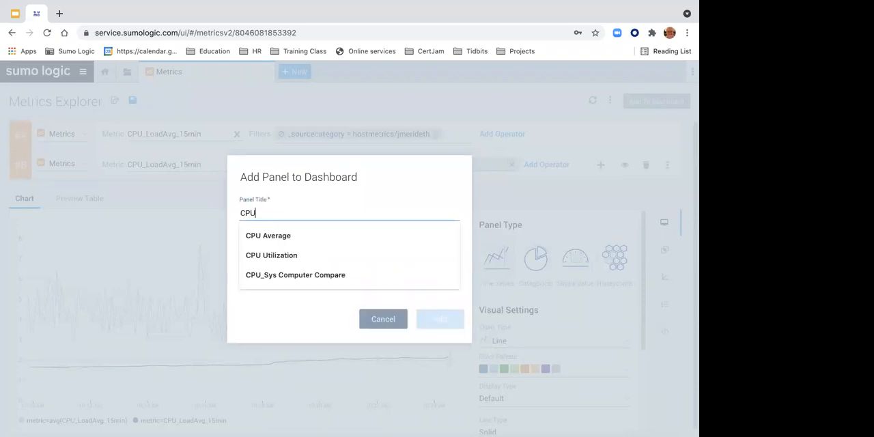
type("'s of interest")
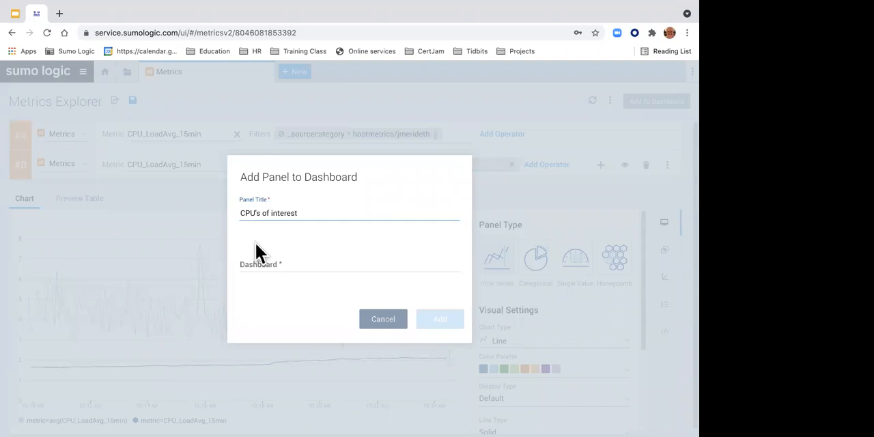
Step: Add the panel to a new dashboard named "JWM New Dashboard 07282021" in the Personal folder
left_click(260, 260)
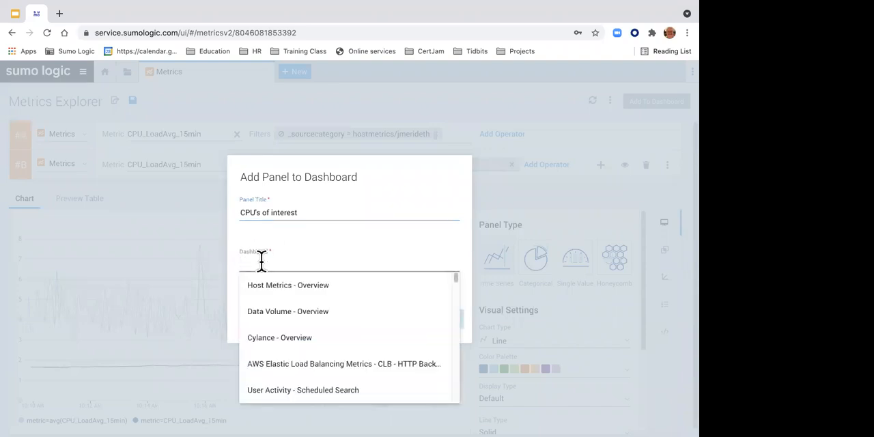
type("JWM")
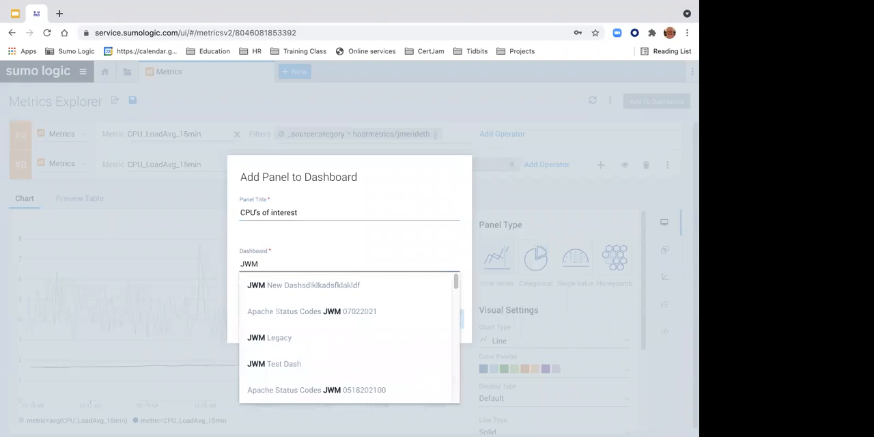
type(" New Da")
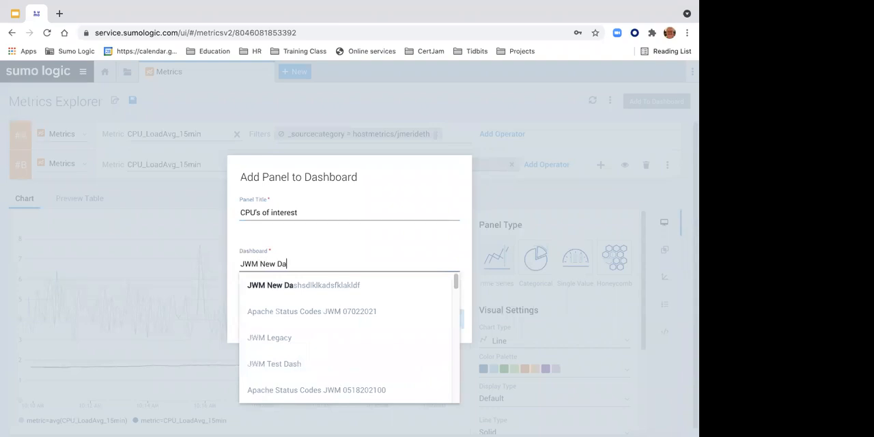
type("shboard")
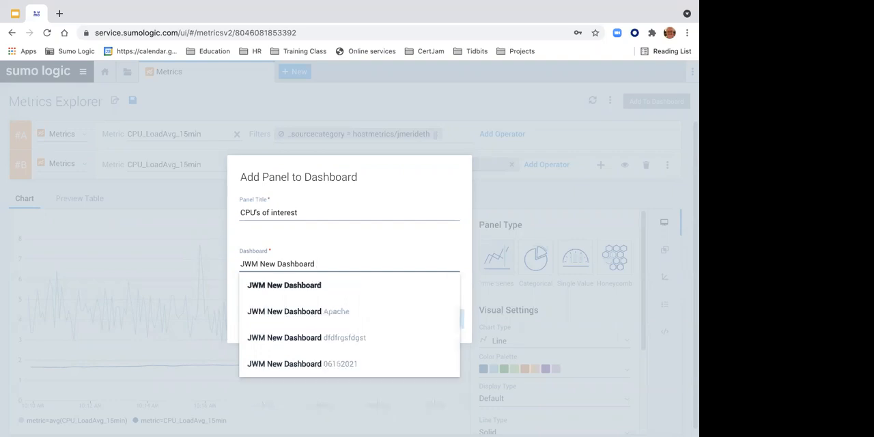
type(" 07282021")
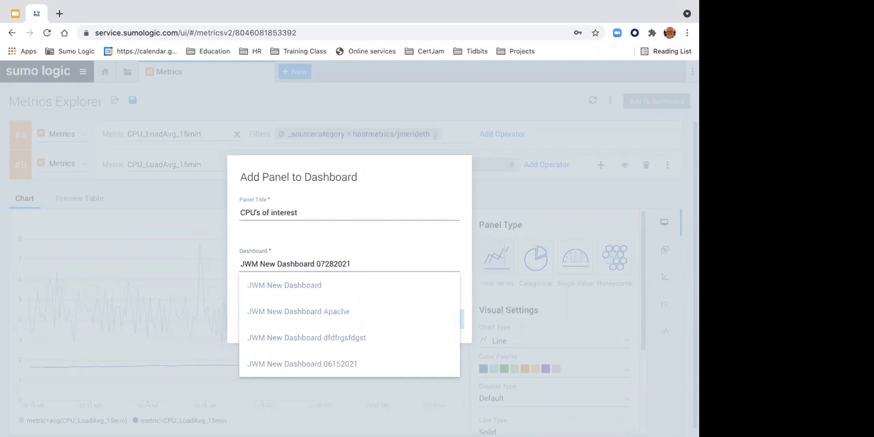
key("Return")
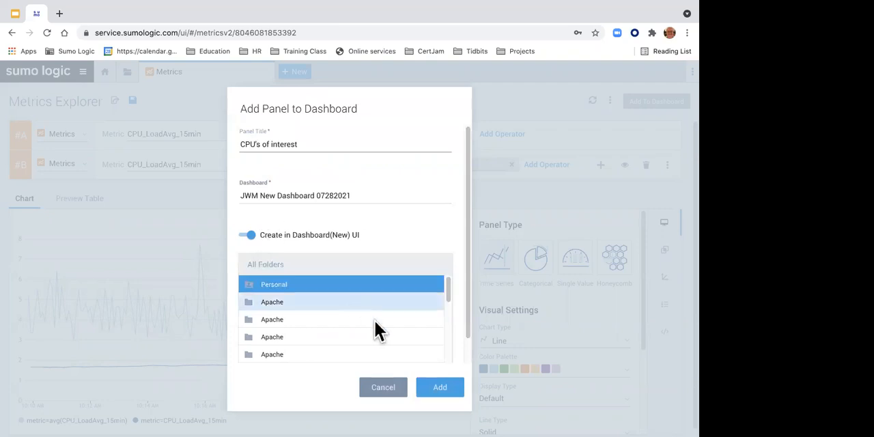
left_click(440, 389)
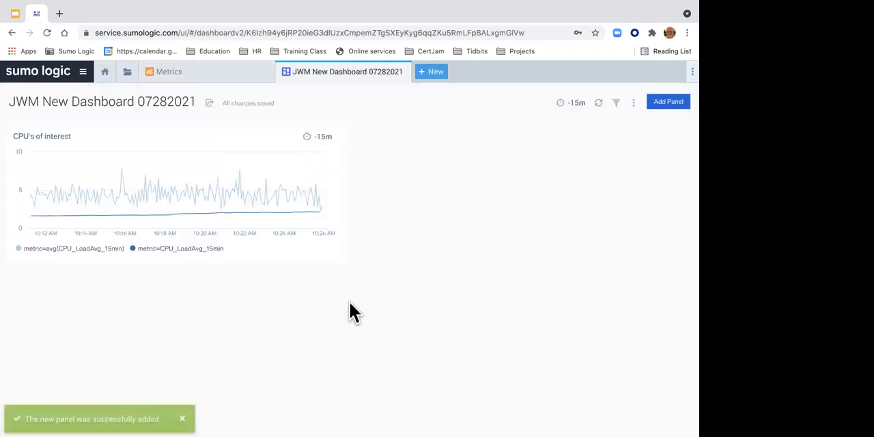
Step: Make the "CPU's of interest" panel narrower and taller, and display the panel types that can be added
left_click_drag(343, 255, 296, 359)
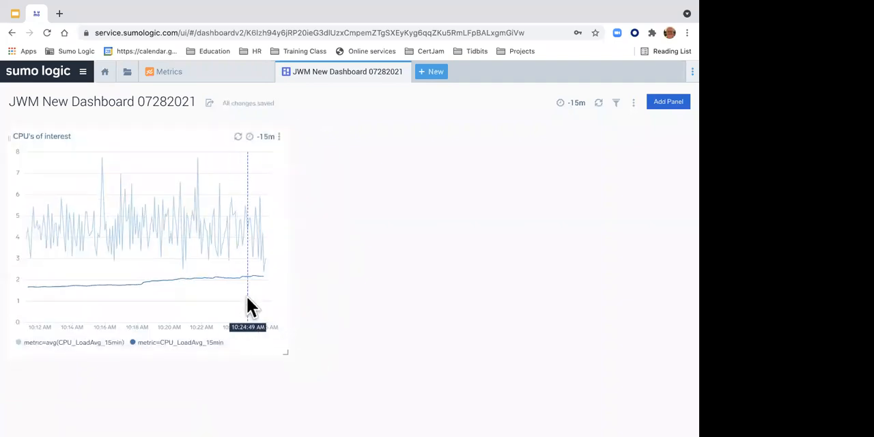
left_click(668, 103)
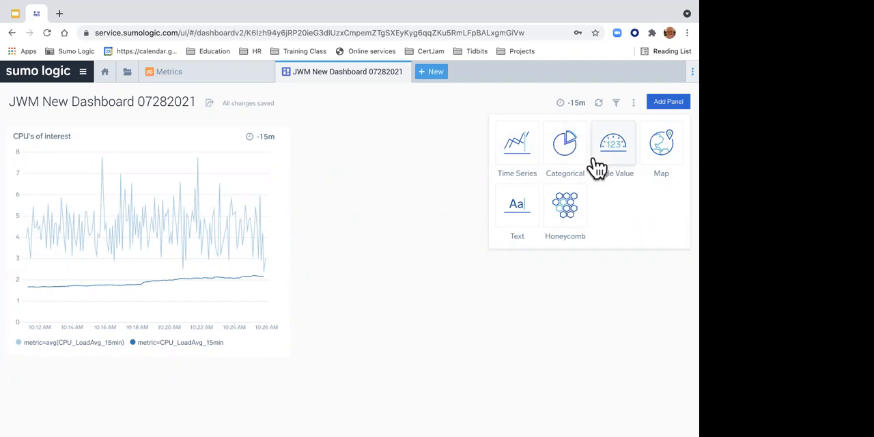
Step: Return to Metrics Explorer and delete query #B
left_click(198, 76)
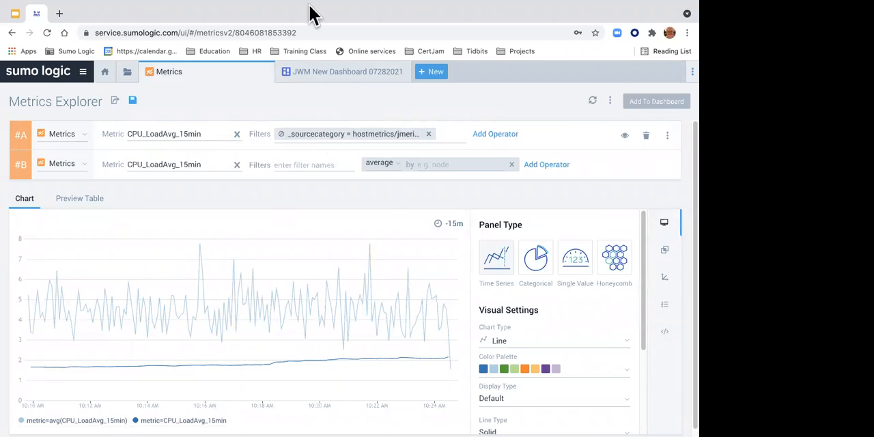
mouse_move(308, 7)
left_click(647, 164)
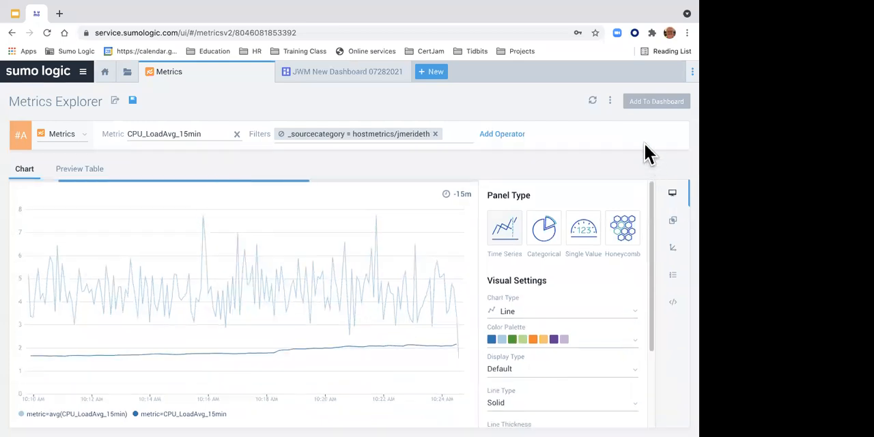
Step: Examine the metrics available for query #A and the extra query options, including monitors, Advanced Mode and duplication
left_click(220, 130)
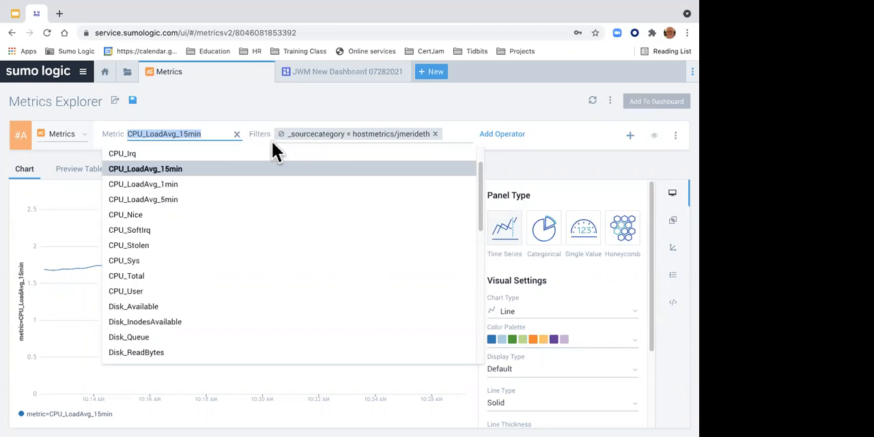
left_click(676, 137)
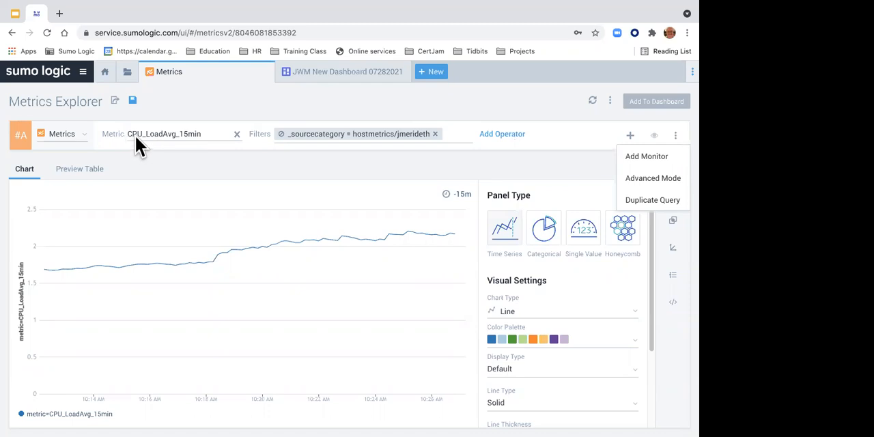
left_click(163, 134)
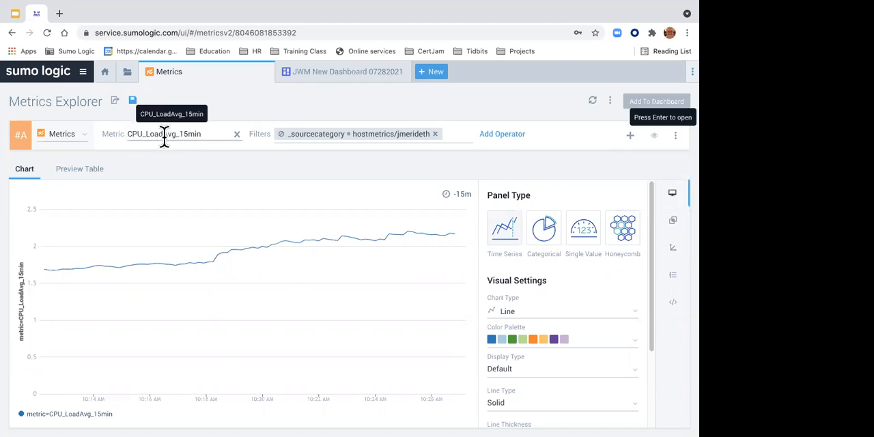
left_click(206, 134)
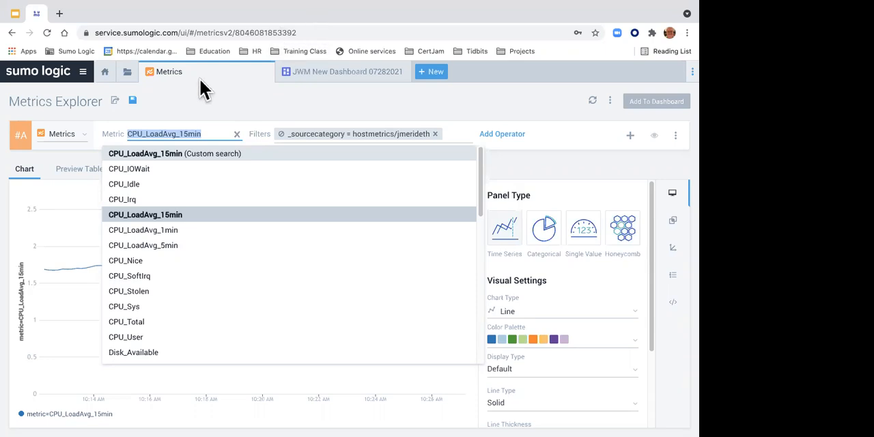
Step: Open the Metrics page under Manage Data and display its Logs-to-Metrics rules
left_click(83, 72)
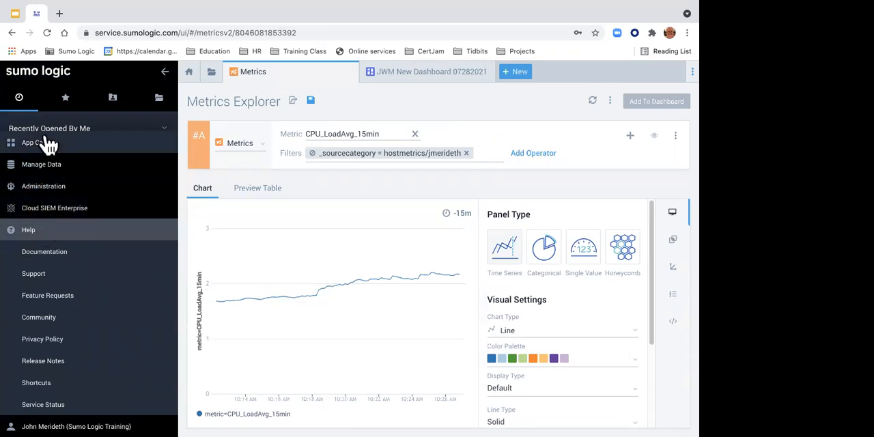
left_click(39, 166)
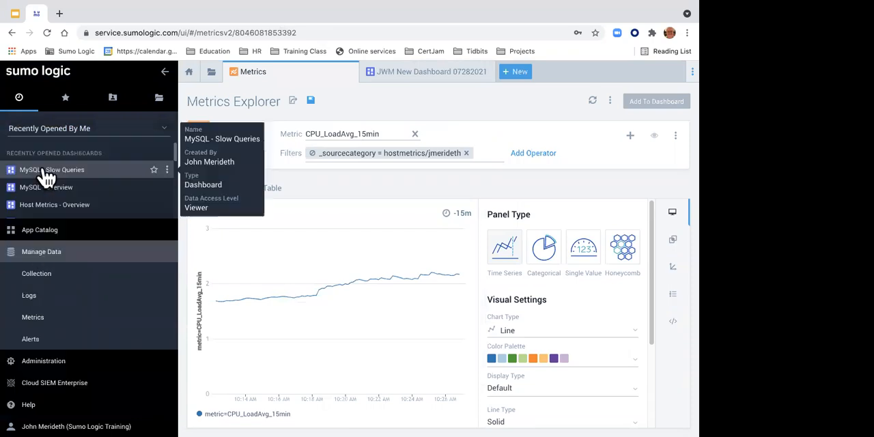
left_click(38, 326)
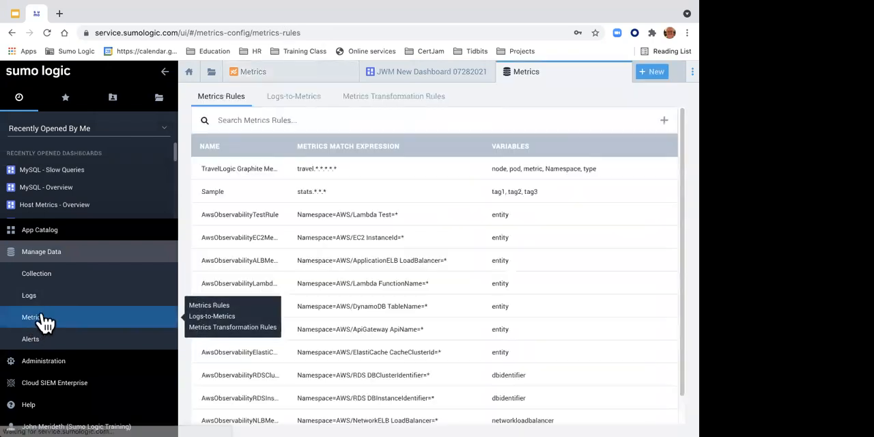
left_click(301, 102)
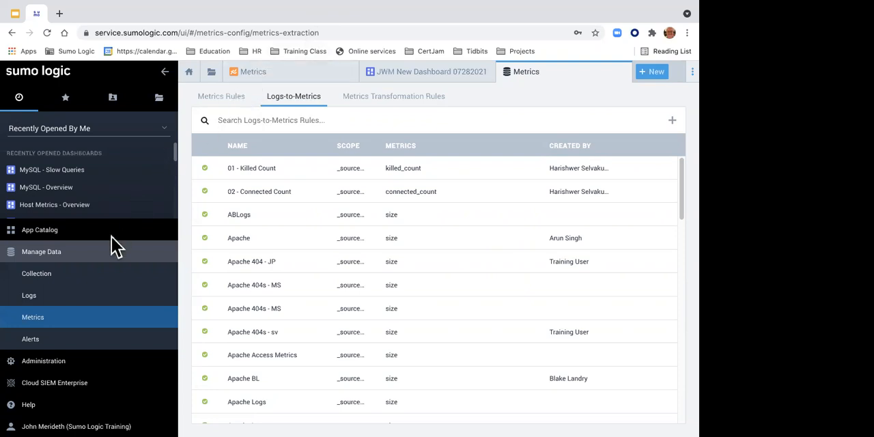
Step: View the collectors on the Collection page, and close both the Collection and metrics rules pages
left_click(51, 276)
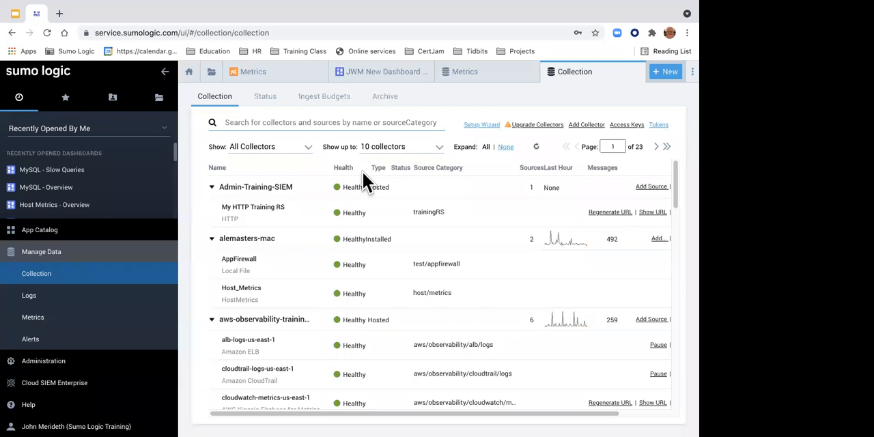
left_click(635, 73)
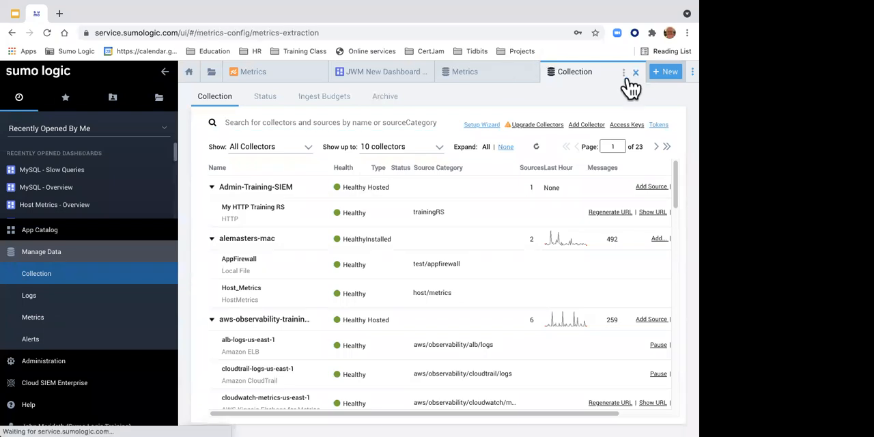
left_click(622, 71)
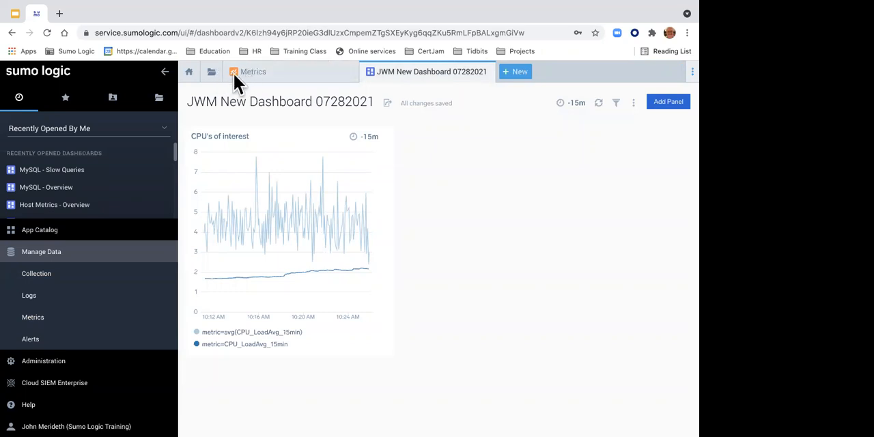
Step: Switch to the "Metrics Basics Workshop" deck in Google Slides and present it from the "Full stack observability" slide
left_click(15, 13)
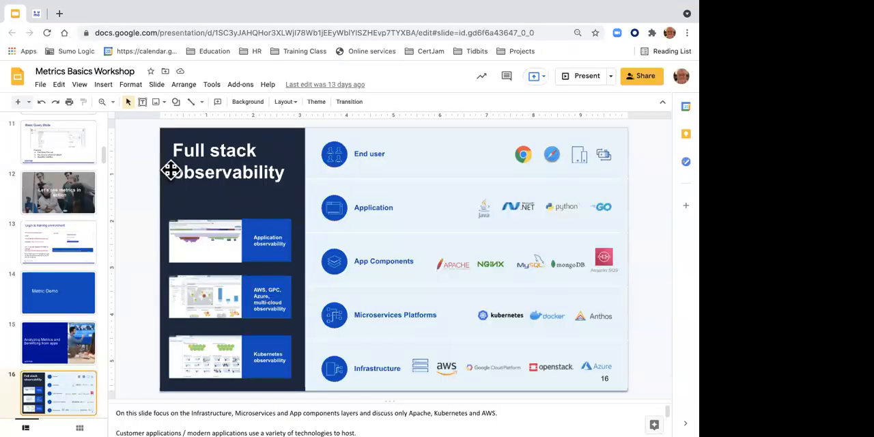
left_click(586, 77)
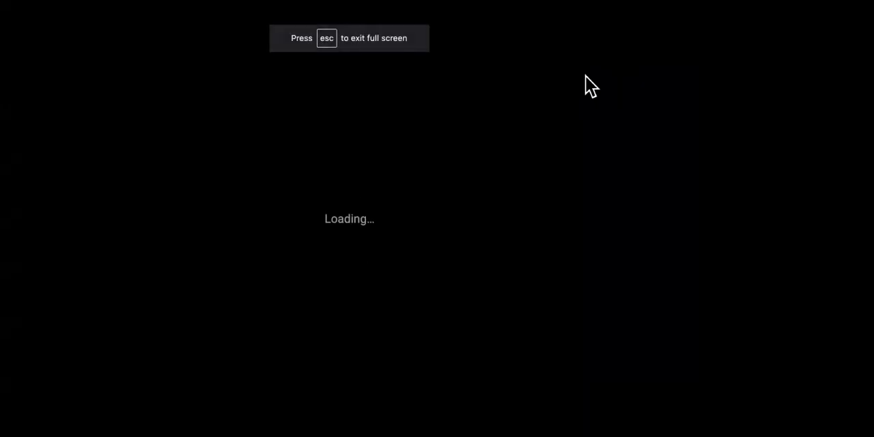
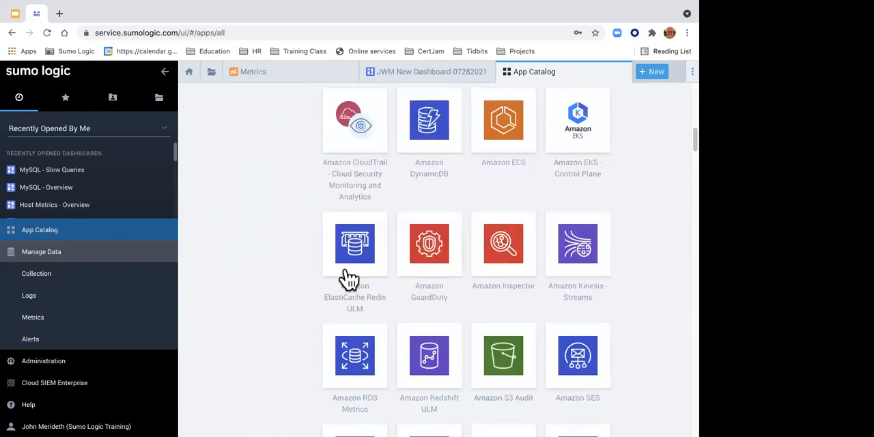
Step: Browse the full range of apps in the App Catalog across all categories, returning to the start of the list
scroll(350, 278, "down", 20)
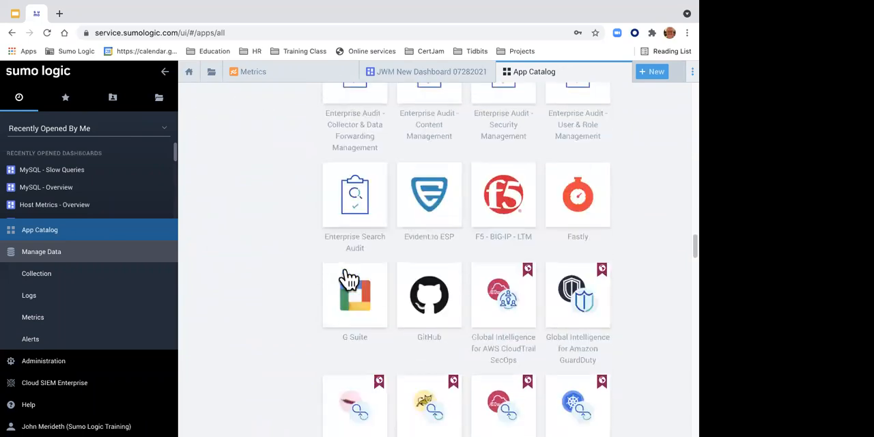
scroll(346, 273, "down", 20)
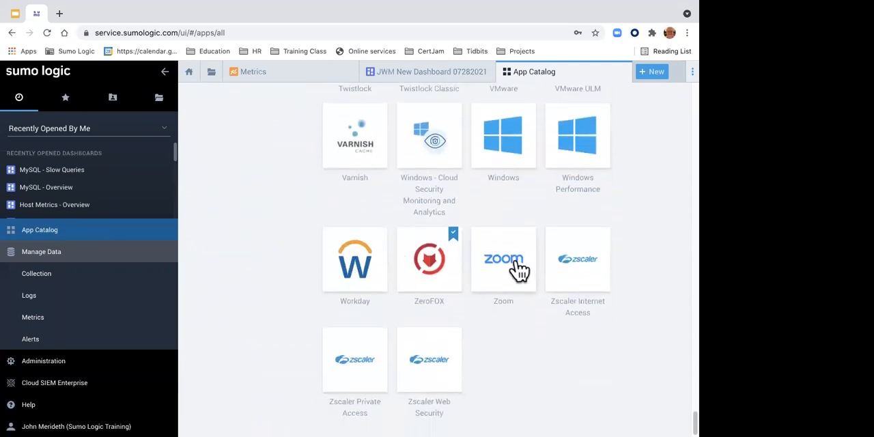
scroll(519, 269, "up", 10)
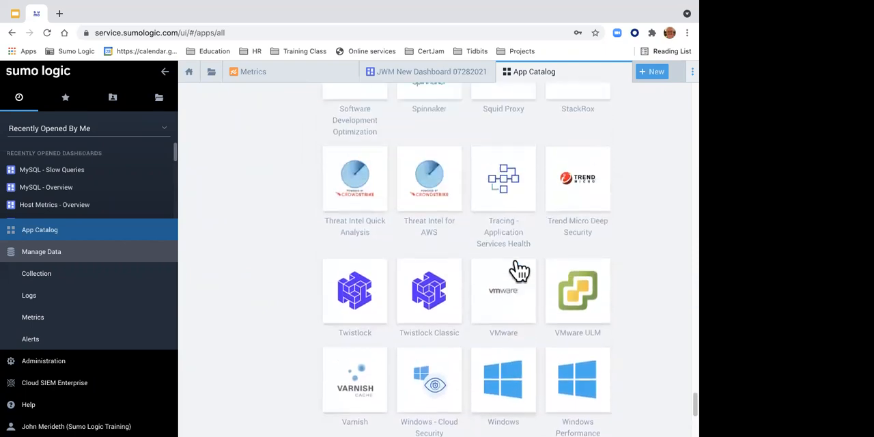
scroll(519, 270, "up", 10)
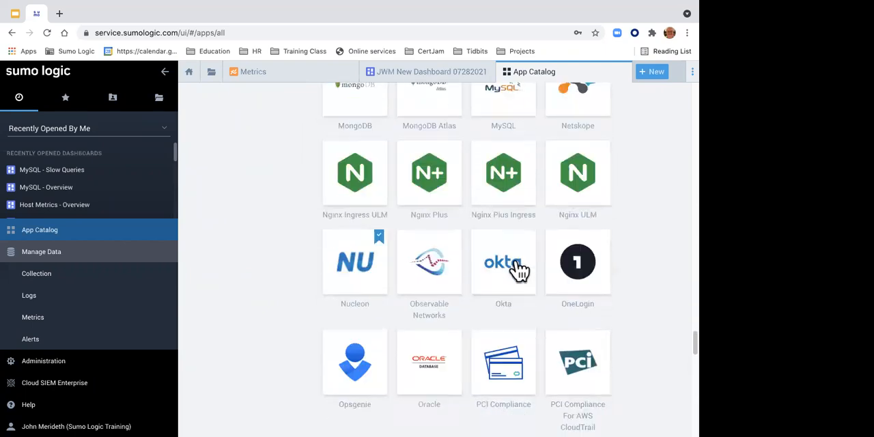
scroll(519, 270, "up", 15)
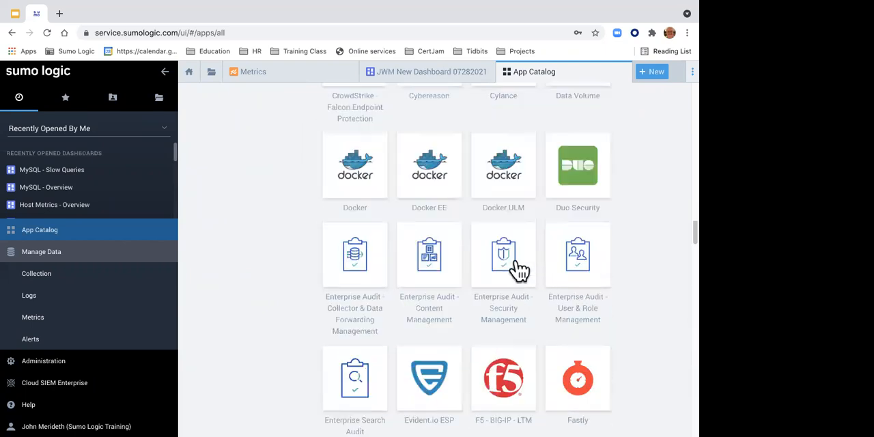
scroll(519, 270, "up", 10)
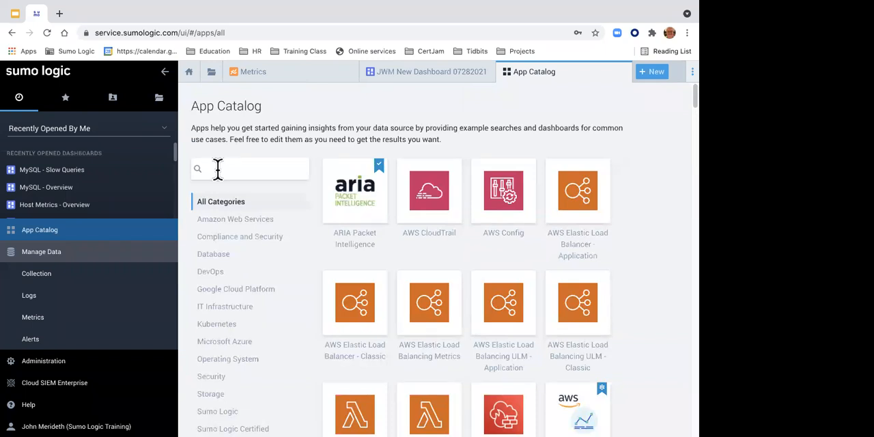
Step: Open the "Host Metrics - Overview" dashboard from the Library's "Host and Process Metrics" folder and collapse the navigation sidebar
mouse_move(111, 203)
left_click(161, 102)
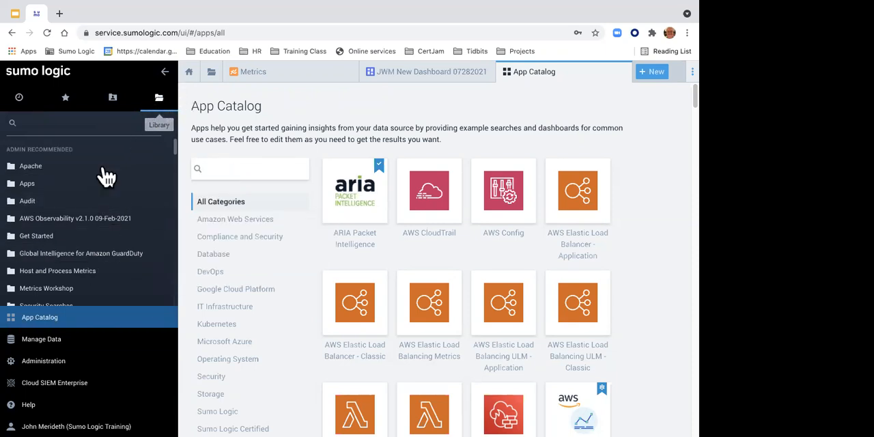
left_click(63, 274)
scroll(63, 279, "down", 5)
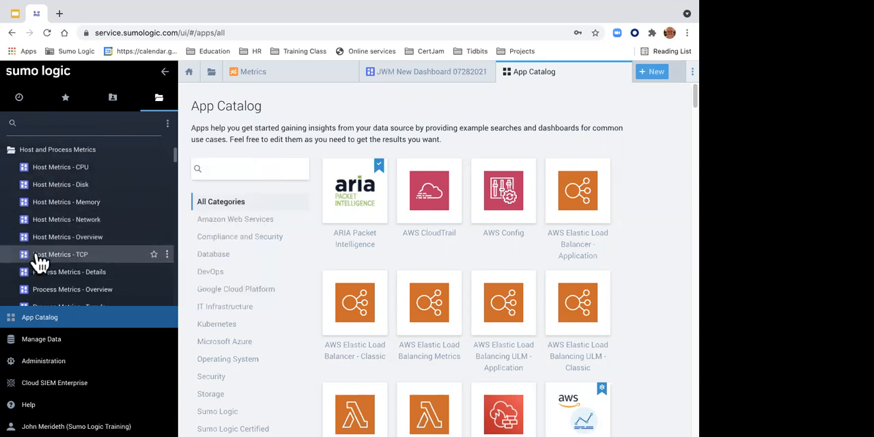
mouse_move(46, 246)
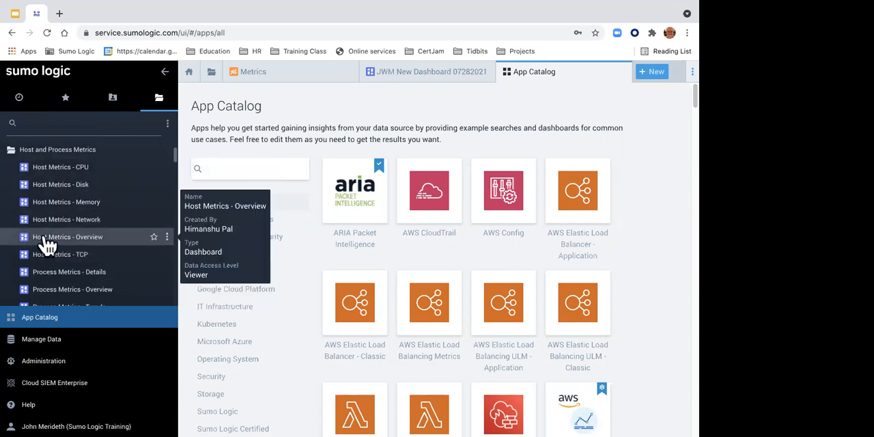
left_click(47, 245)
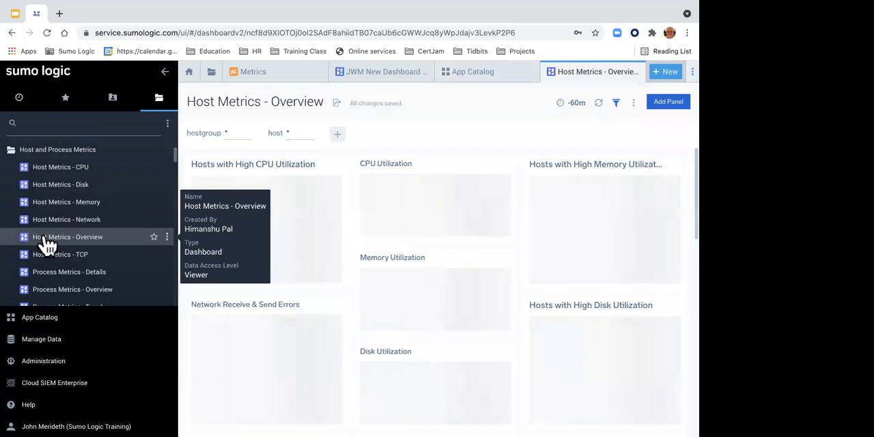
left_click(165, 72)
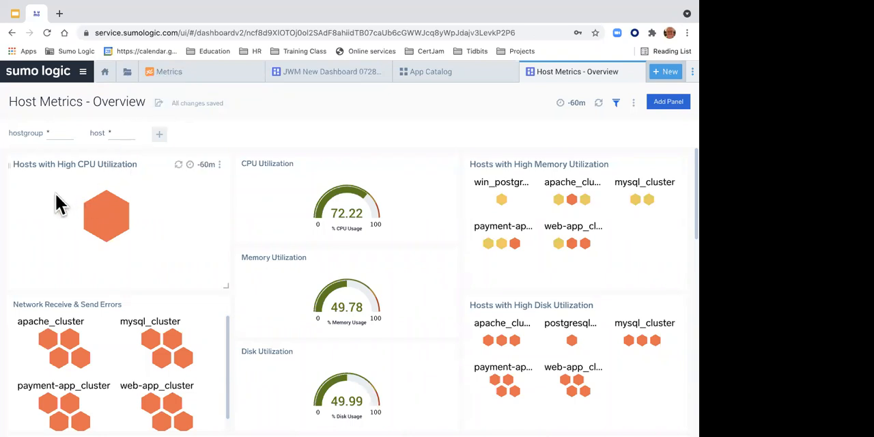
Step: Examine the dashboard's high CPU and memory host panels, utilization gauges and the average disk and memory trend charts
mouse_move(123, 219)
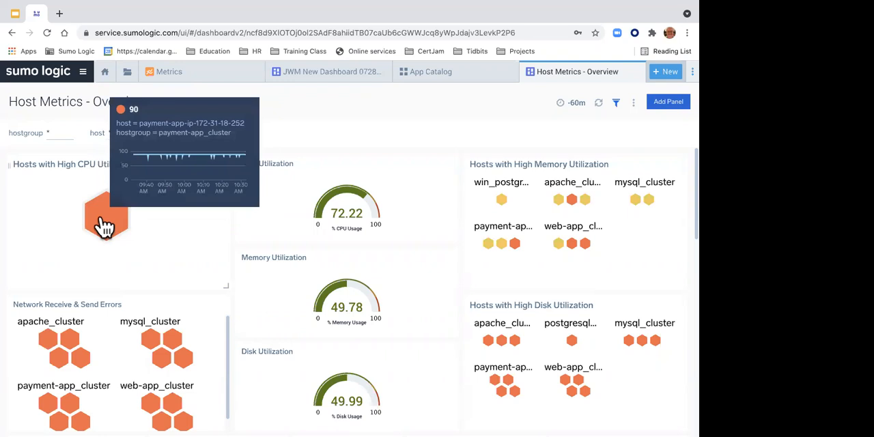
scroll(64, 251, "down", 1)
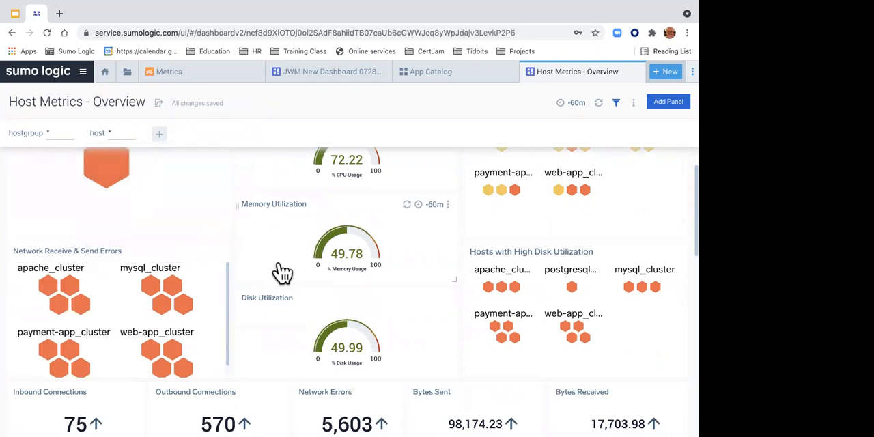
scroll(282, 271, "up", 2)
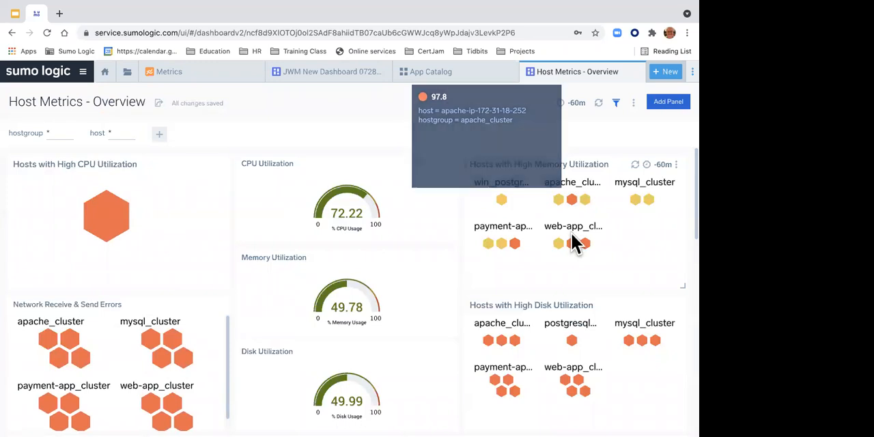
scroll(561, 328, "down", 4)
scroll(560, 327, "down", 7)
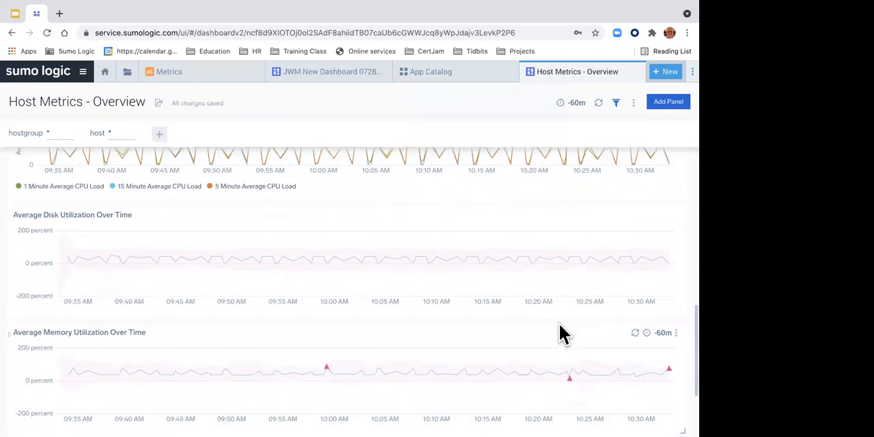
scroll(559, 328, "up", 10)
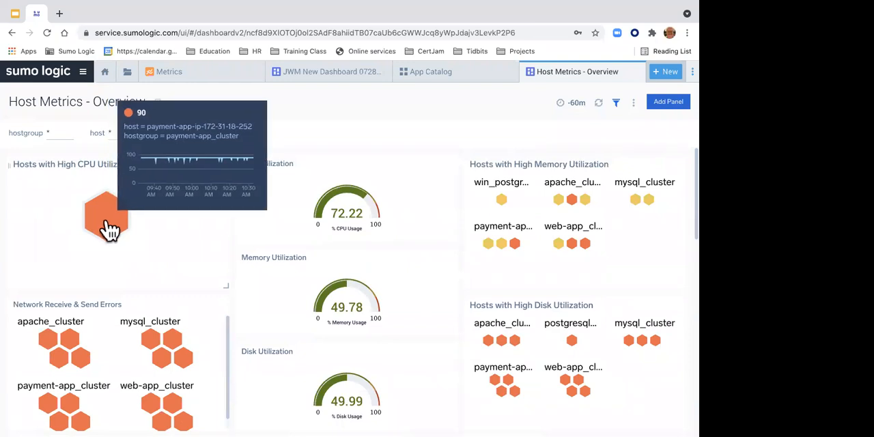
Step: Inspect the details of the host in "Hosts with High CPU Utilization" and open its linked "Host Metrics - CPU" dashboard
left_click(108, 228)
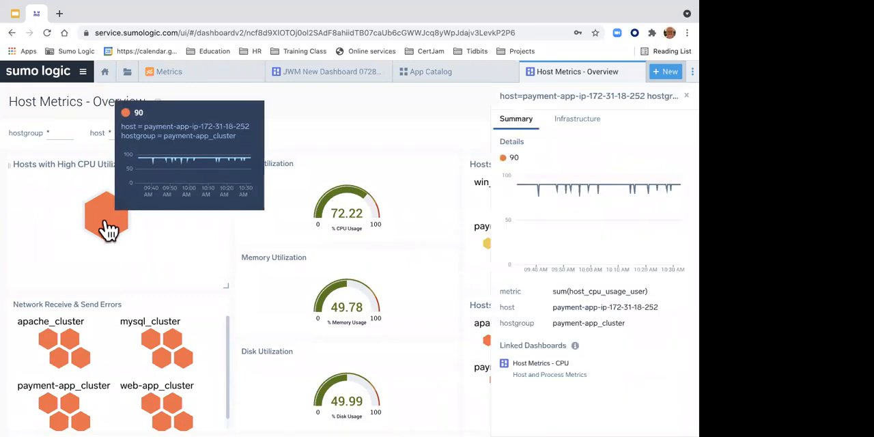
mouse_move(572, 205)
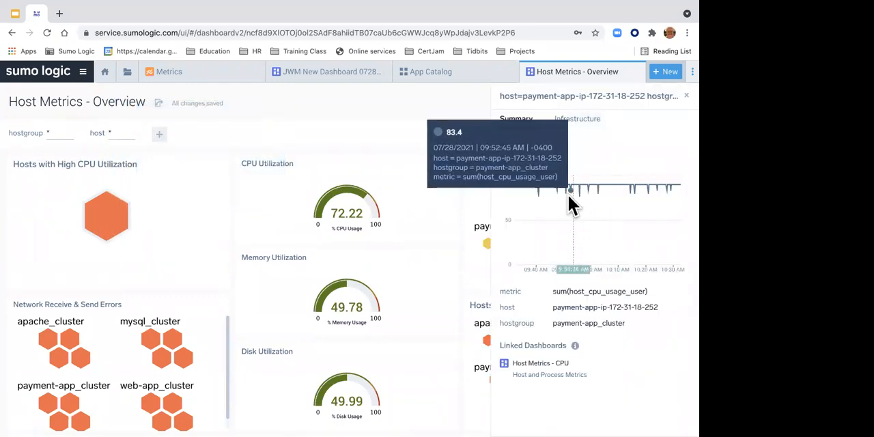
mouse_move(581, 192)
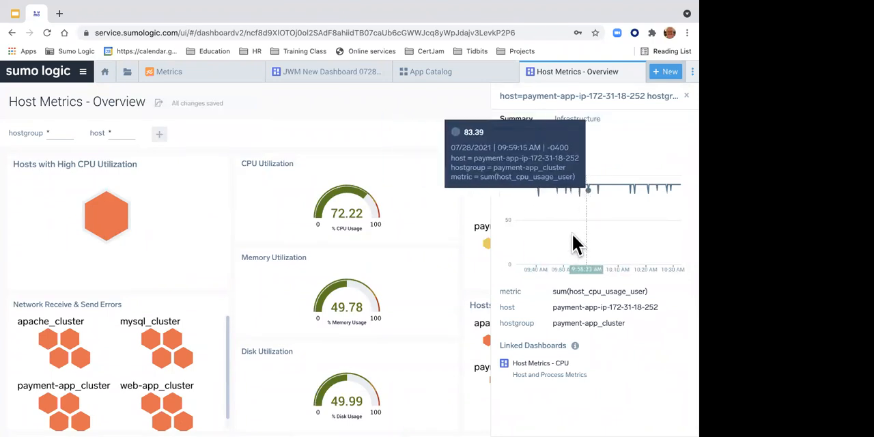
left_click(539, 369)
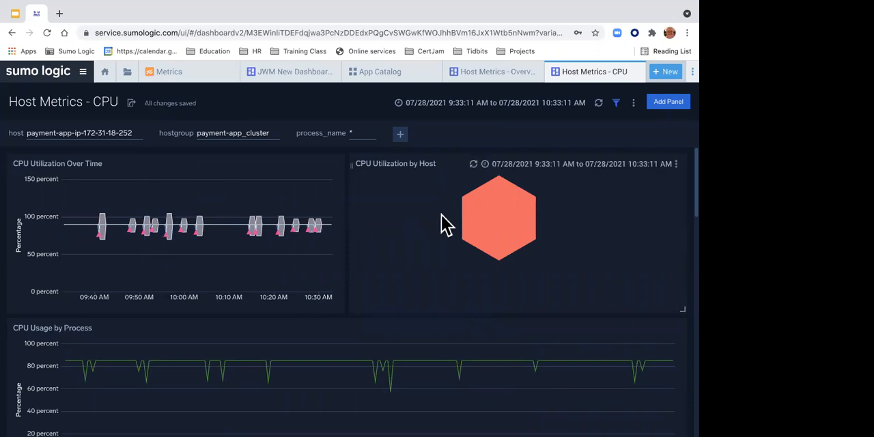
Step: Compare the processes in CPU Usage by Process and open the "Process Metrics - Details" dashboard linked to payment-app_monitor
mouse_move(502, 235)
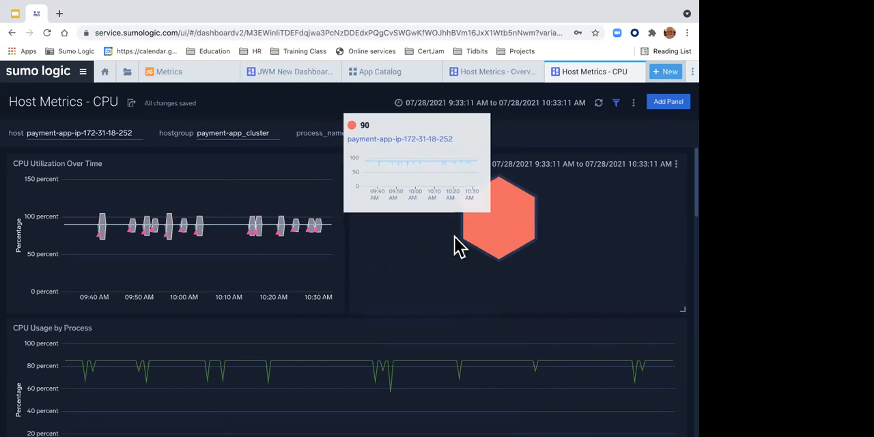
scroll(351, 268, "down", 3)
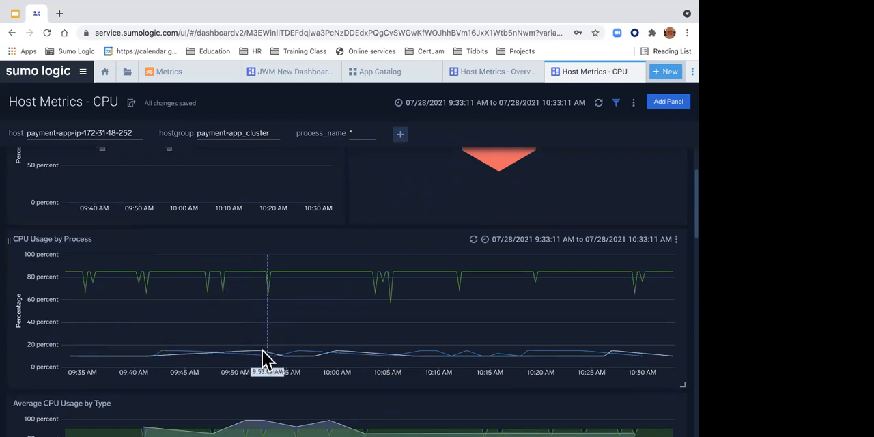
mouse_move(259, 351)
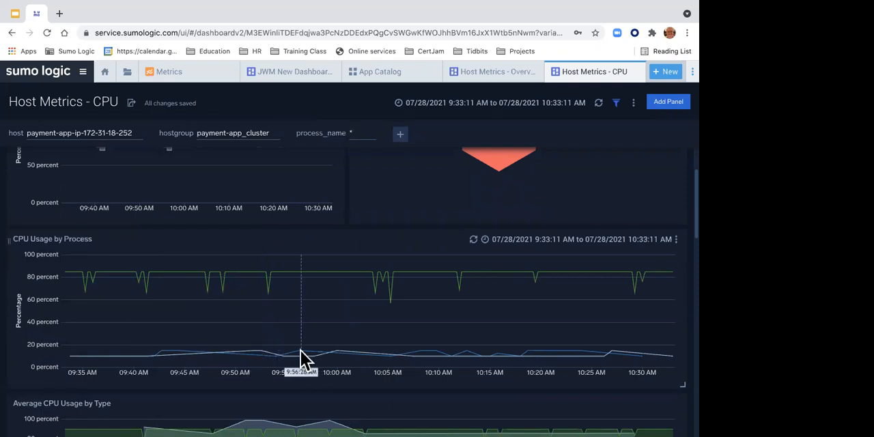
mouse_move(300, 353)
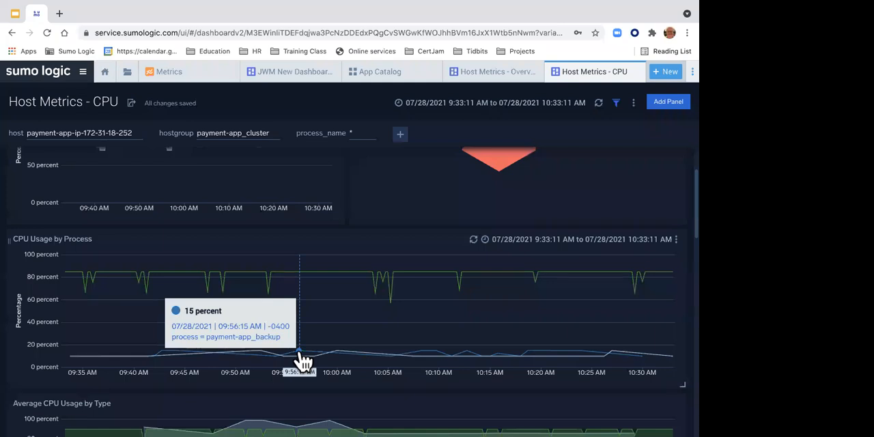
mouse_move(309, 273)
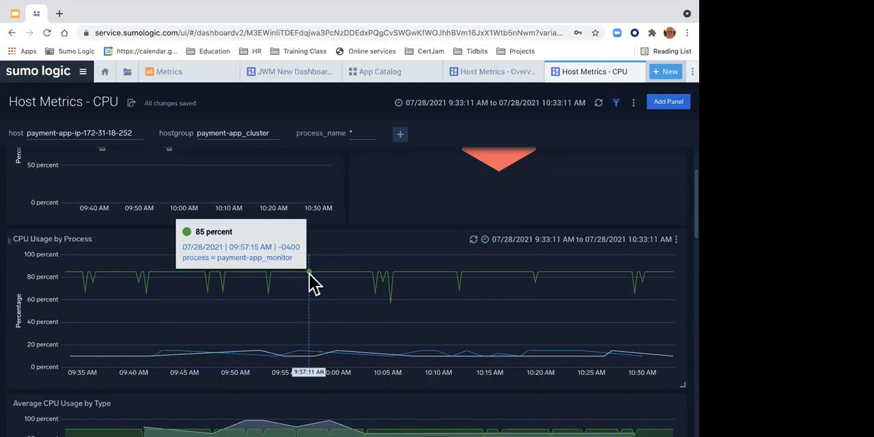
left_click(364, 276)
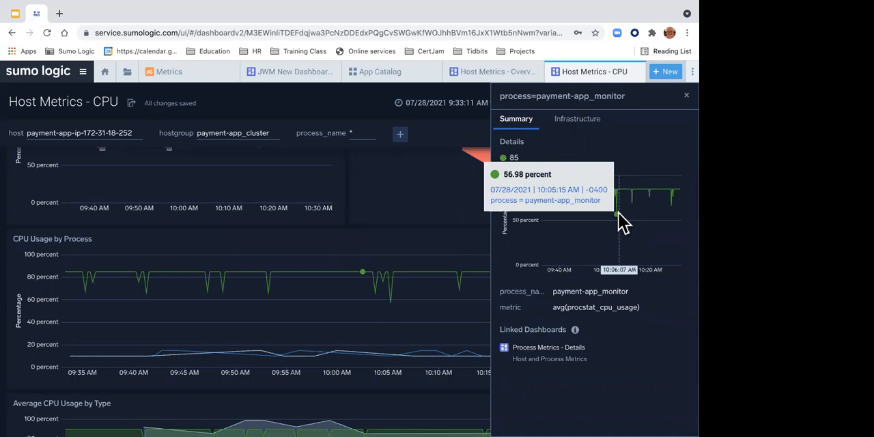
left_click(546, 350)
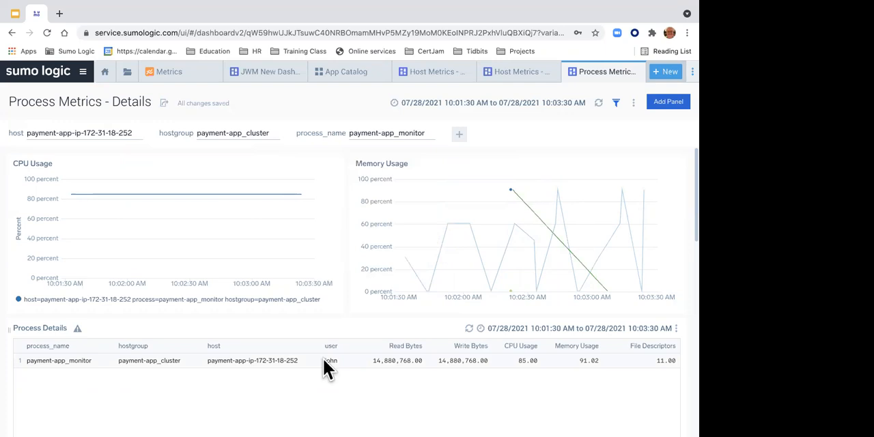
Step: Highlight the user value in the Process Details table and revisit the Host Metrics - Overview, Host Metrics - CPU and Process Metrics - Details dashboards
left_click_drag(325, 360, 336, 361)
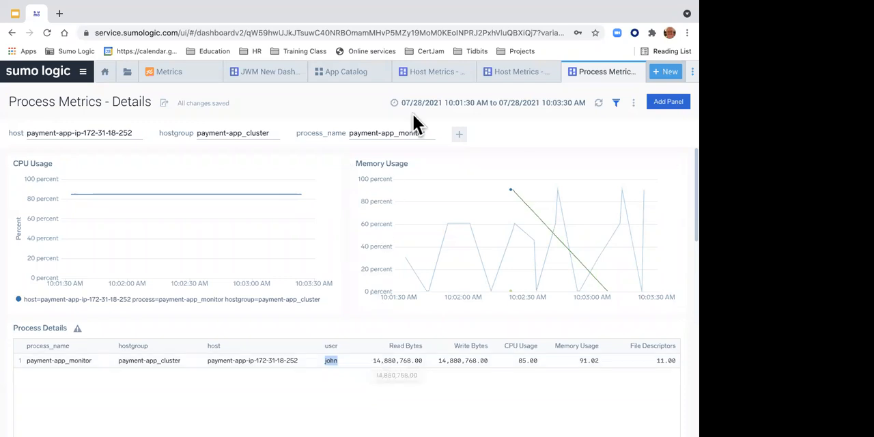
left_click(426, 75)
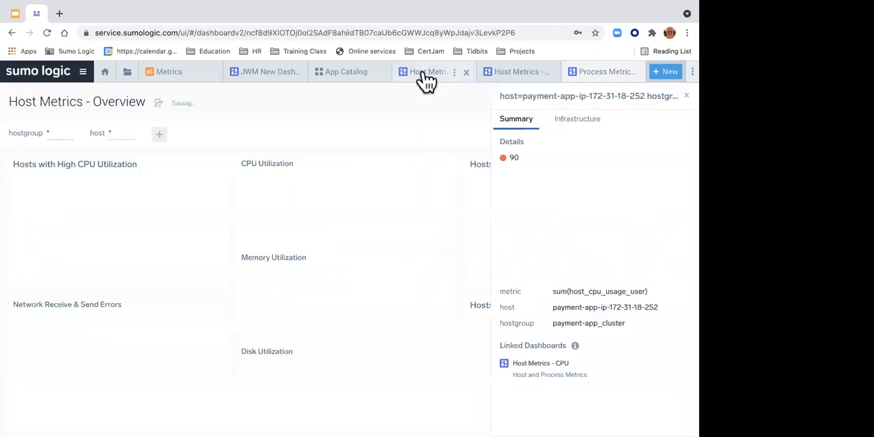
left_click(524, 79)
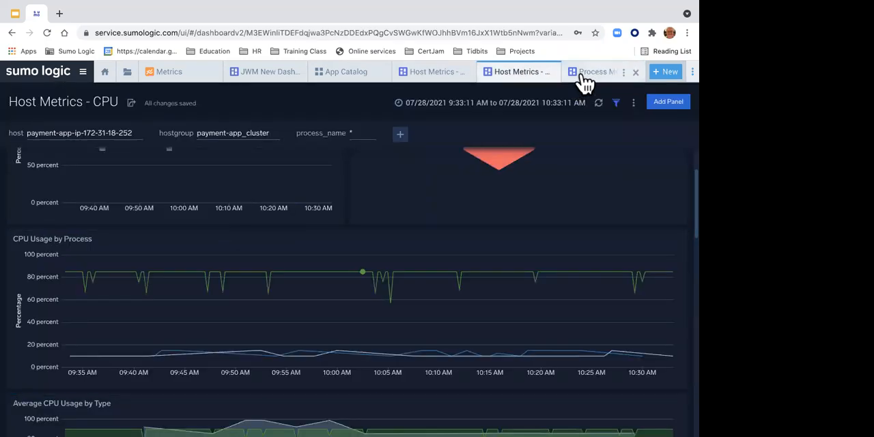
left_click(586, 82)
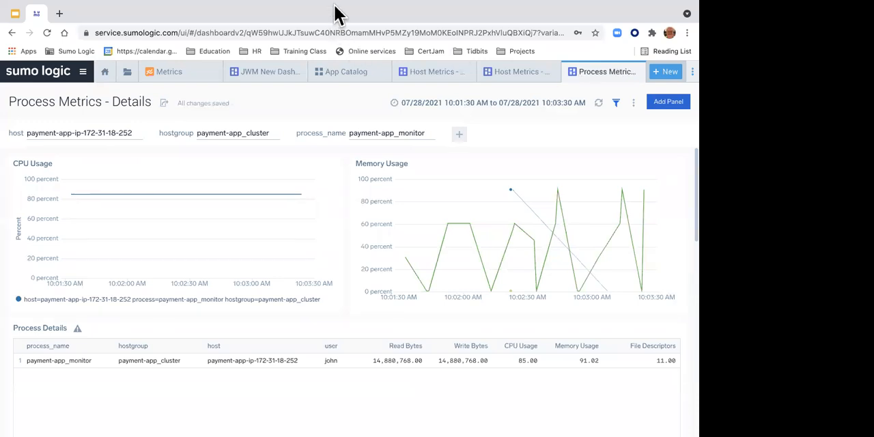
Step: Close the "Host Metrics - CPU" dashboard and all remaining Sumo Logic tabs to return to the Home page
mouse_move(334, 6)
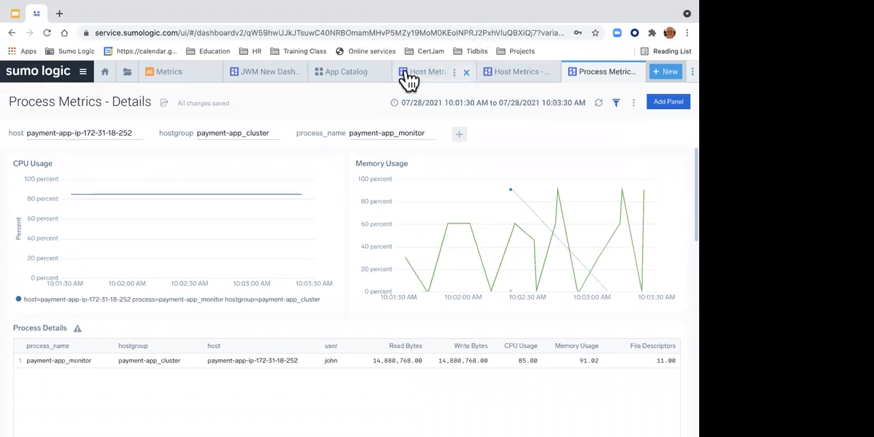
left_click(551, 72)
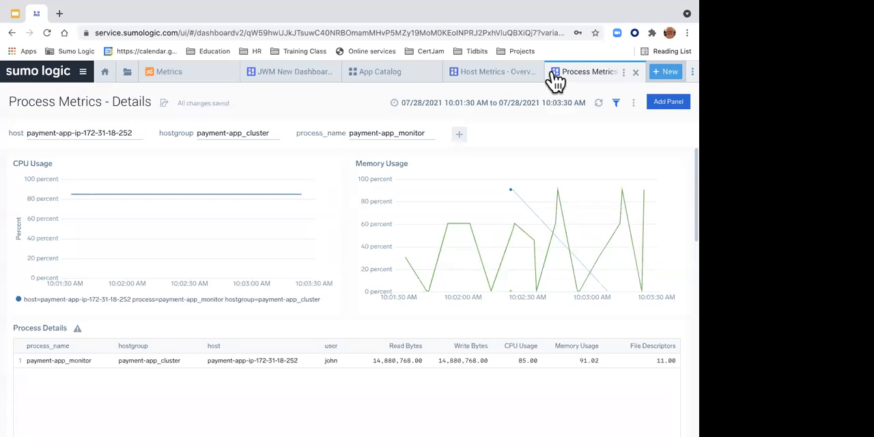
left_click(624, 73)
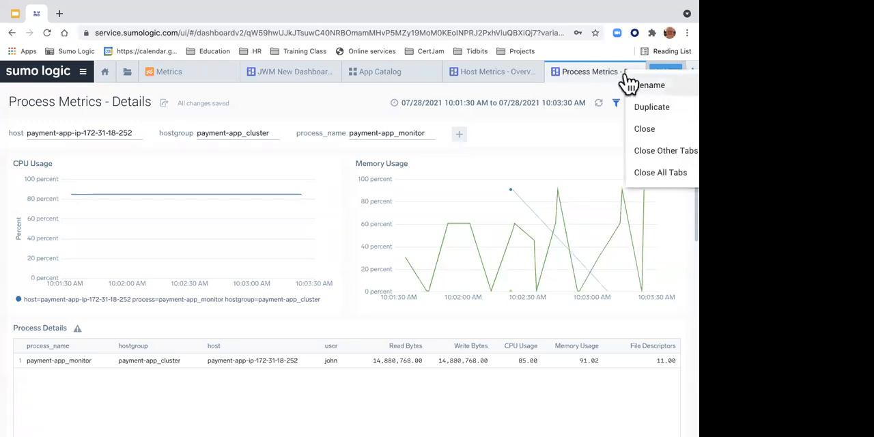
left_click(645, 175)
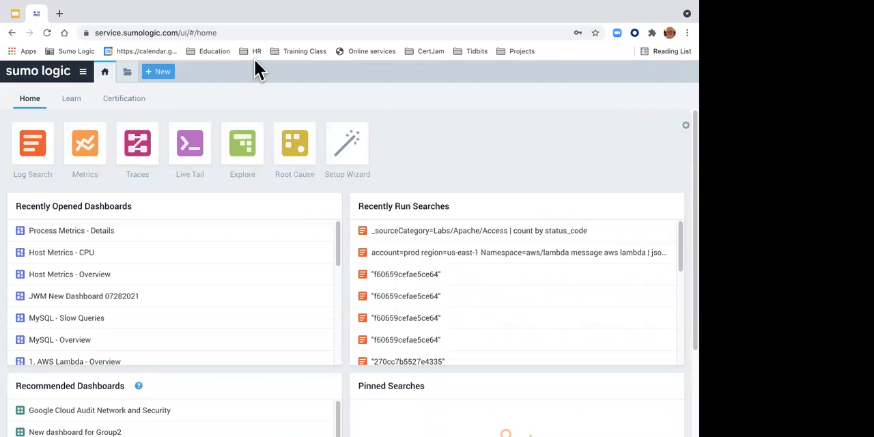
Step: Open the "Host Metrics - Overview" dashboard from the Host and Process Metrics folder in the library
left_click(82, 72)
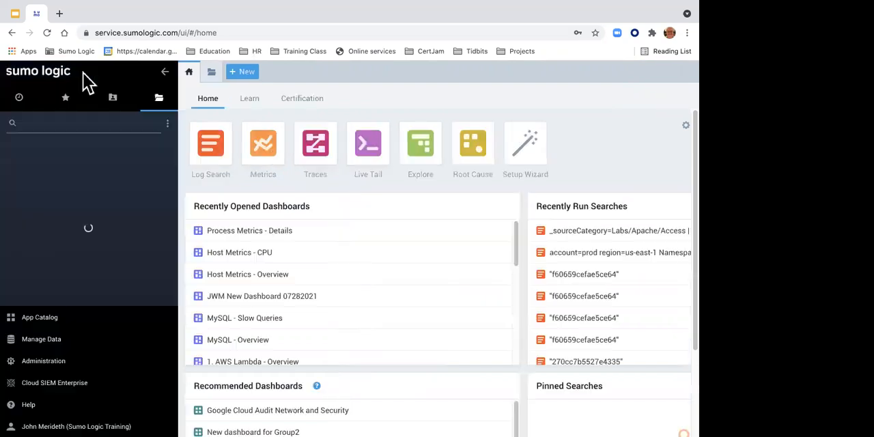
scroll(75, 260, "down", 3)
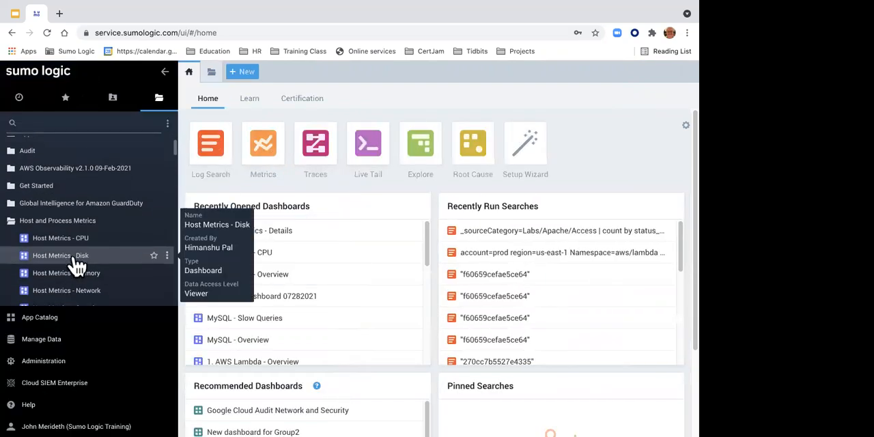
scroll(73, 232, "down", 1)
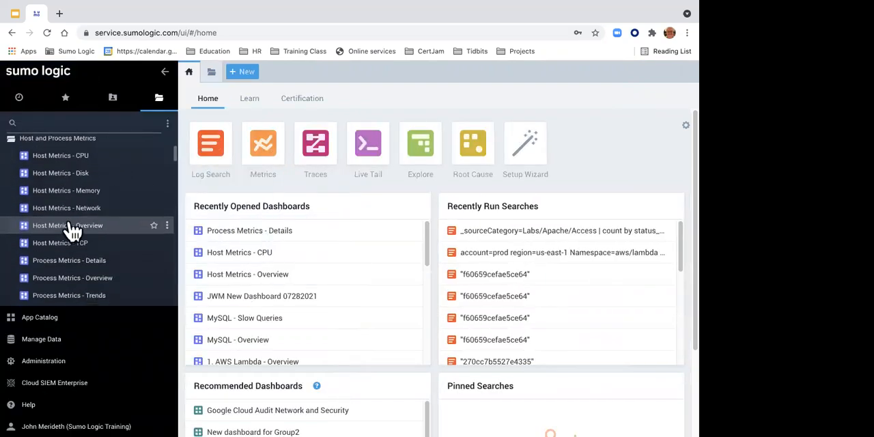
left_click(72, 227)
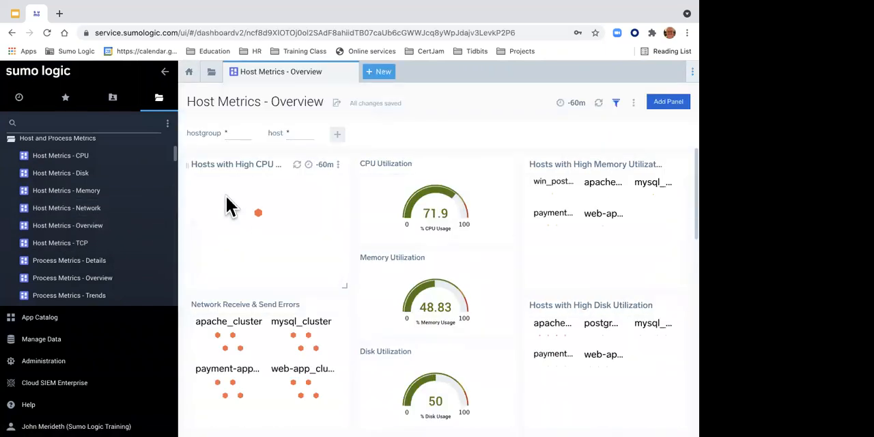
Step: Inspect the host in "Hosts with High CPU Utilization" and open its linked "Host Metrics - CPU" dashboard
mouse_move(261, 224)
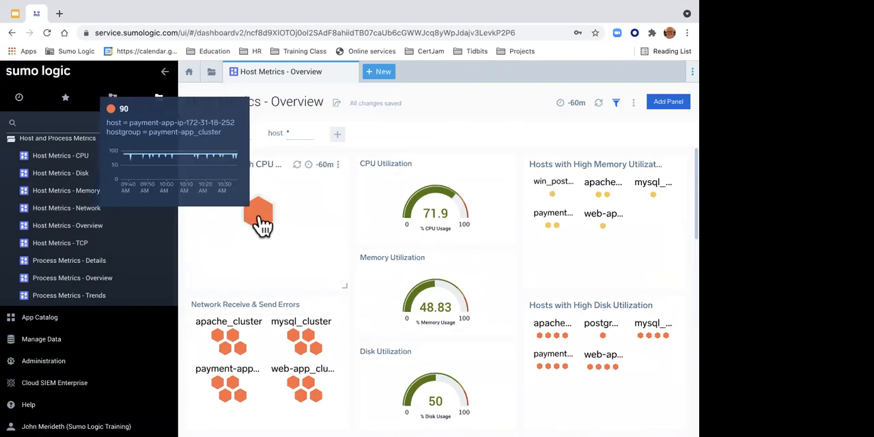
left_click(262, 224)
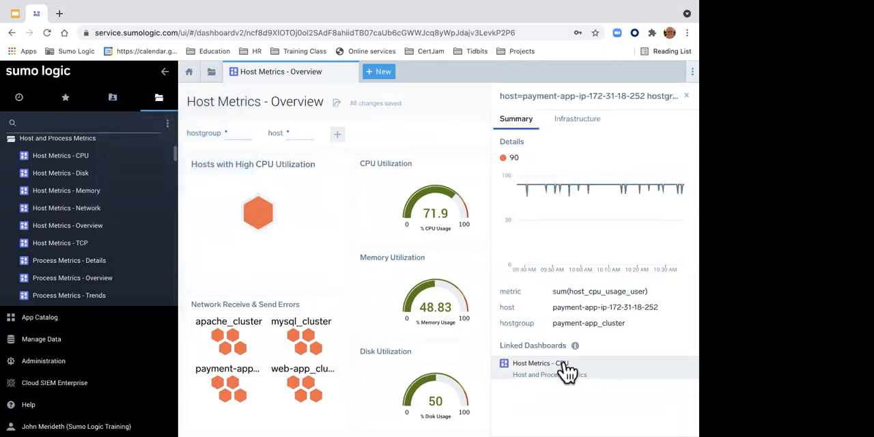
left_click(565, 365)
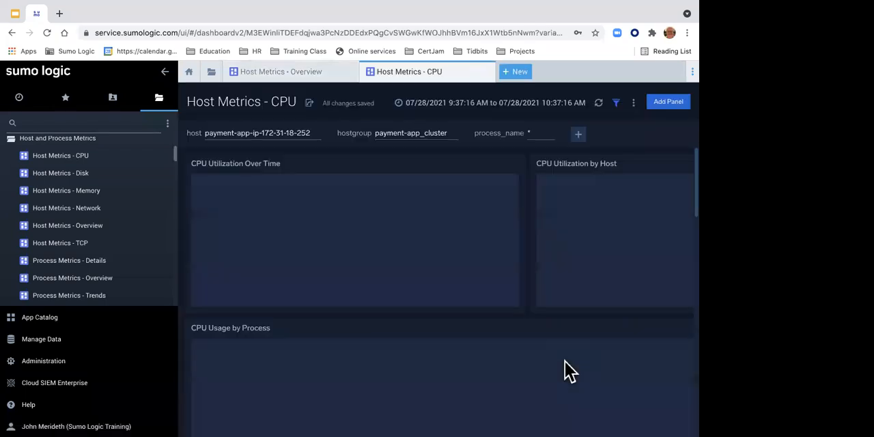
Step: Select the payment-app_monitor line in CPU Usage by Process and open its linked "Process Metrics - Details" dashboard
scroll(488, 359, "down", 2)
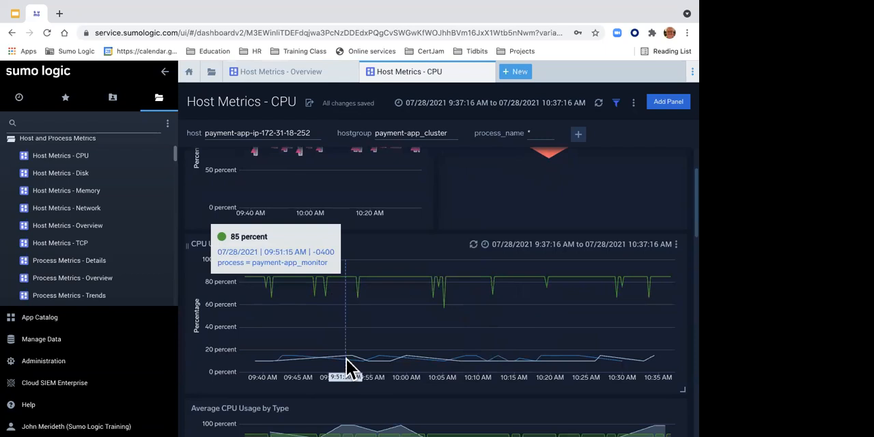
left_click(389, 279)
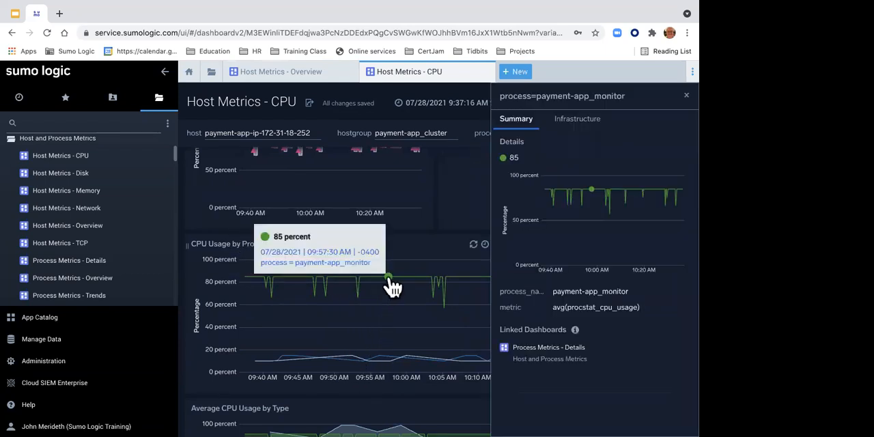
left_click(547, 353)
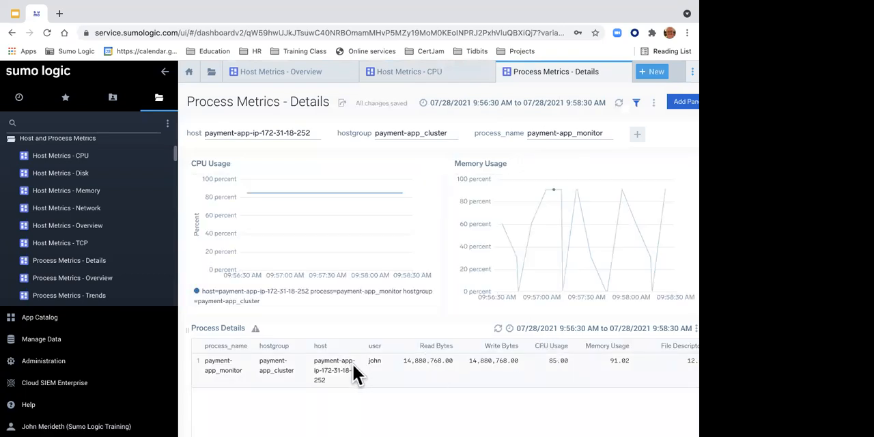
Step: Open the Process Details panel in Metrics and review its queries, result table and visual settings
scroll(386, 367, "down", 1)
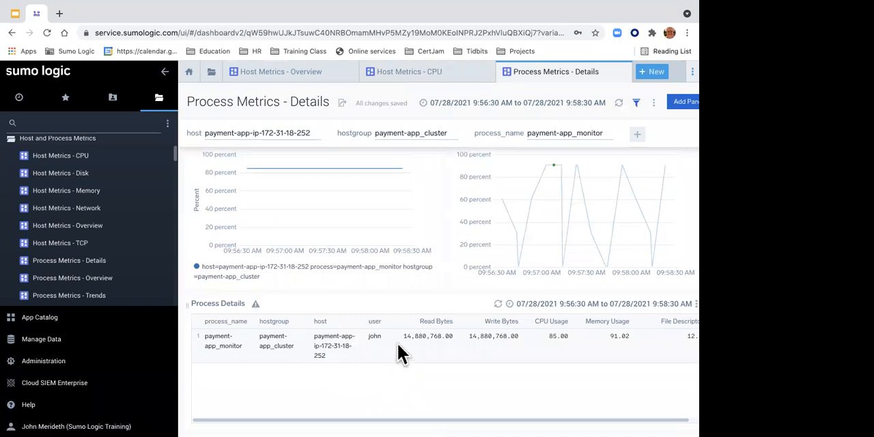
scroll(397, 342, "up", 1)
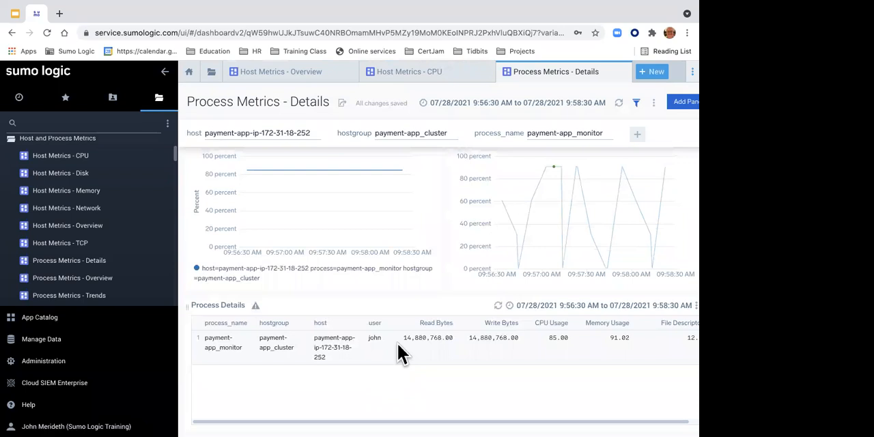
left_click(681, 307)
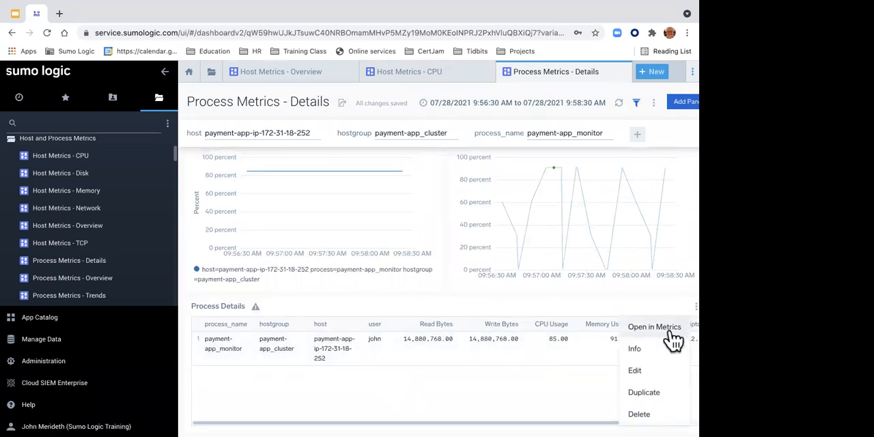
left_click(671, 329)
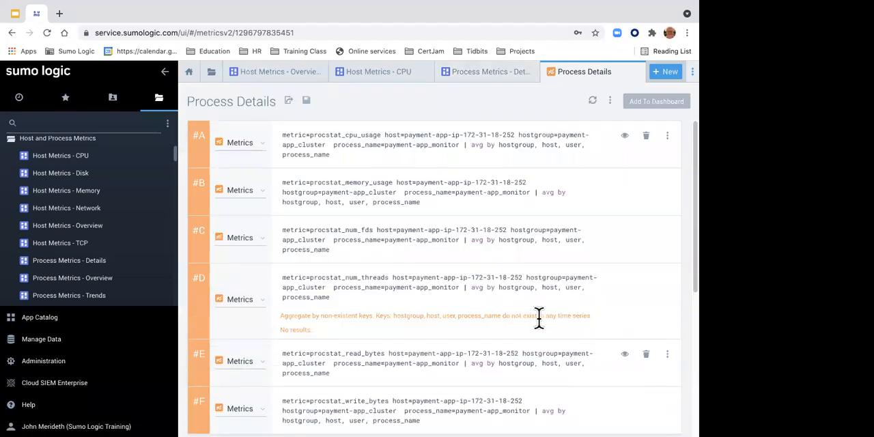
scroll(513, 298, "down", 5)
scroll(518, 308, "down", 3)
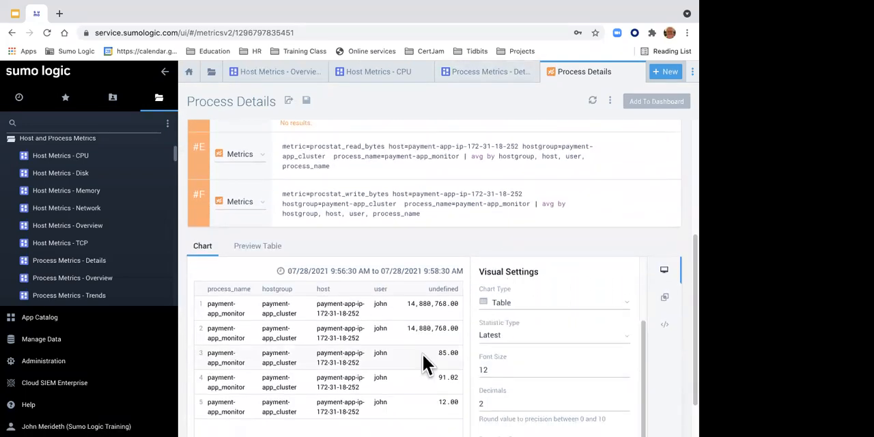
scroll(398, 355, "down", 2)
scroll(395, 348, "up", 5)
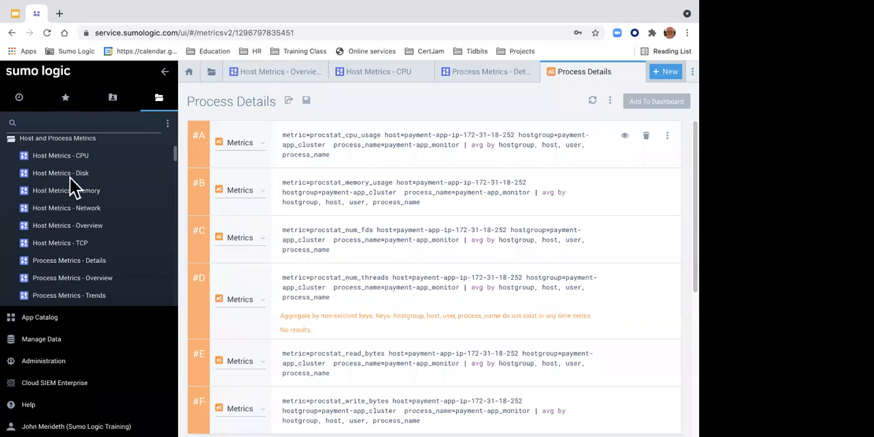
Step: Open the App Catalog and search it for "host"
scroll(71, 167, "up", 3)
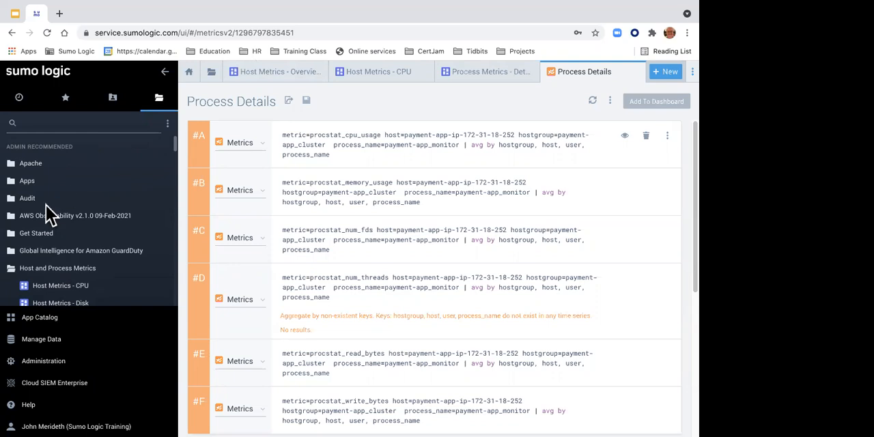
left_click(53, 324)
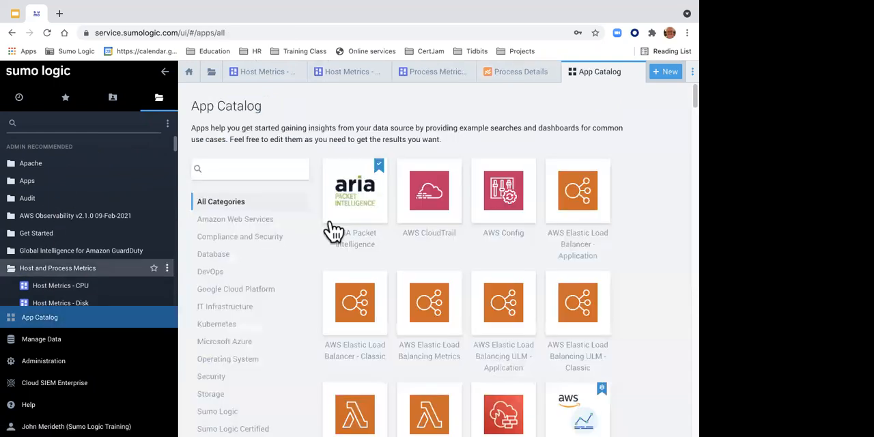
left_click(262, 169)
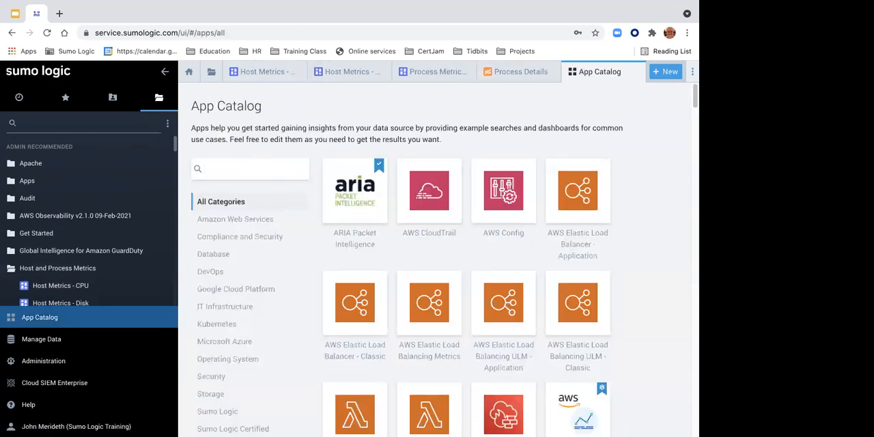
type("host")
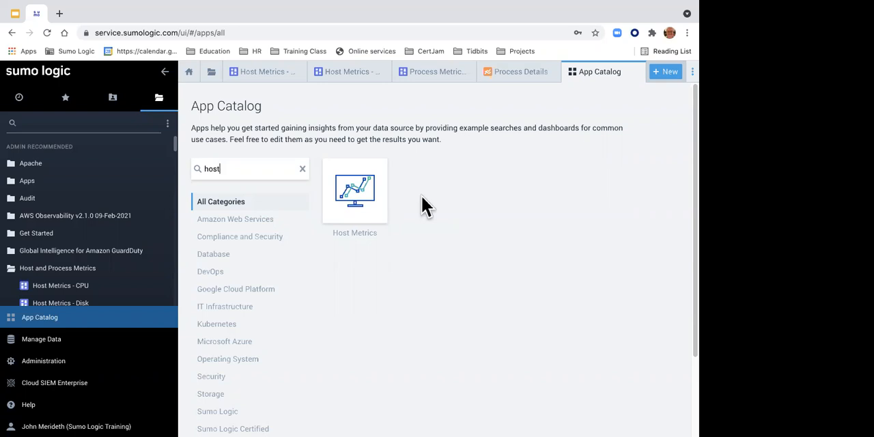
Step: Replace the App Catalog search with "my" to look for MySQL apps, and clear the search
key("BackSpace")
key("BackSpace")
key("BackSpace")
key("BackSpace")
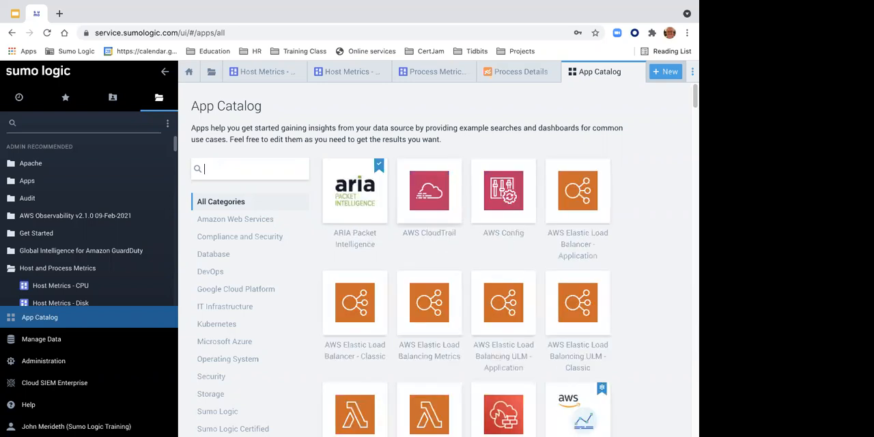
type("my")
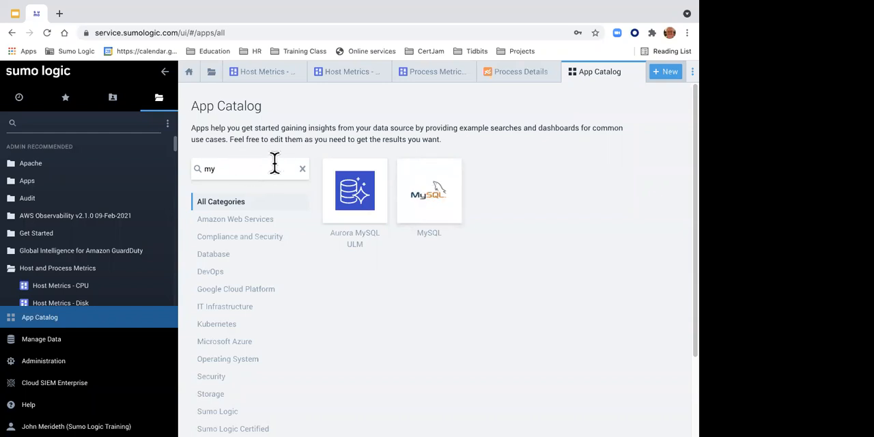
key("BackSpace")
key("BackSpace")
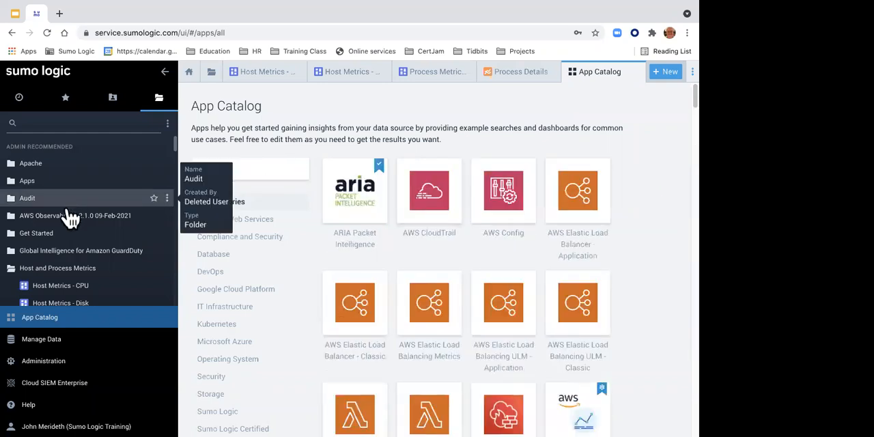
Step: Collapse the Host and Process Metrics folder and close all open Sumo Logic tabs
left_click(54, 267)
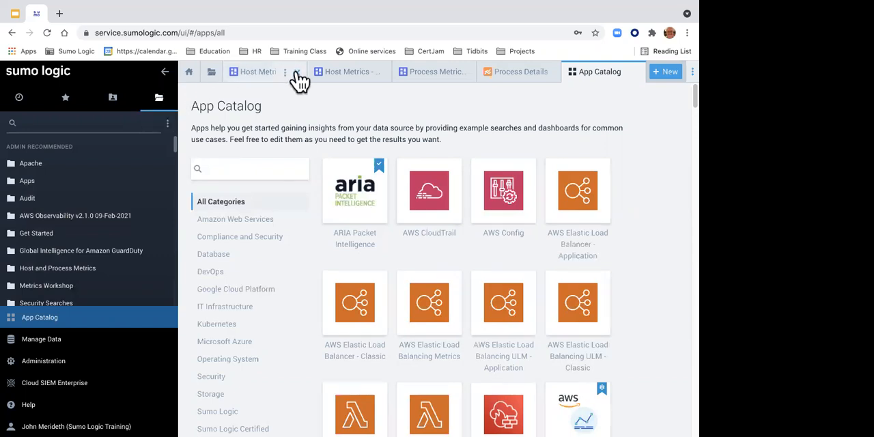
left_click(287, 73)
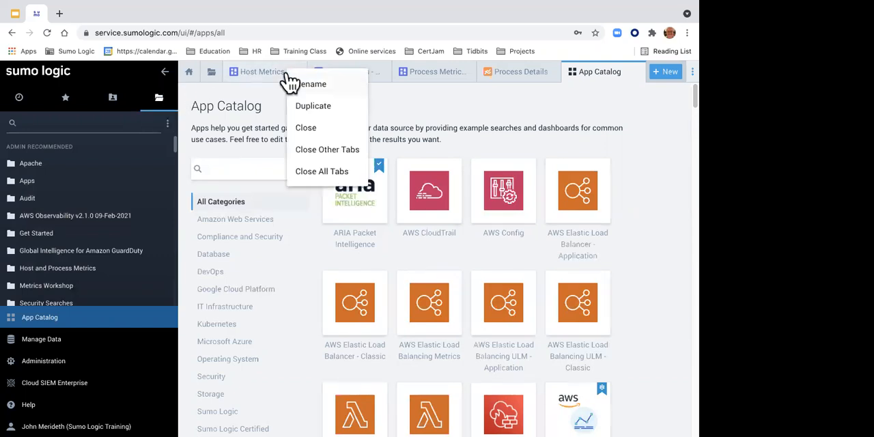
left_click(308, 172)
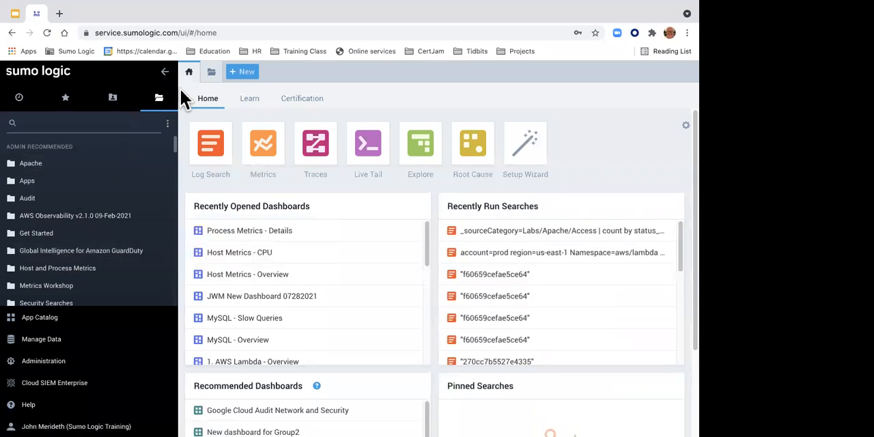
Step: Open the "MySQL - Overview" dashboard from Metrics Workshop > MySQL Workshop and collapse the library to widen the view
scroll(111, 171, "down", 2)
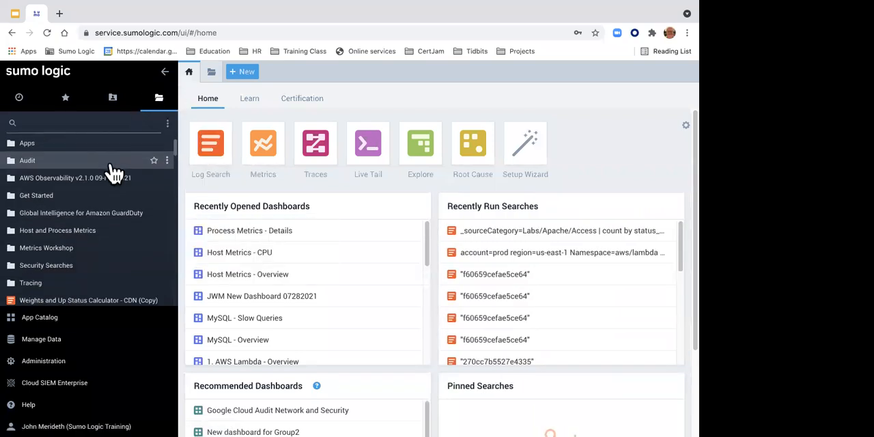
left_click(60, 246)
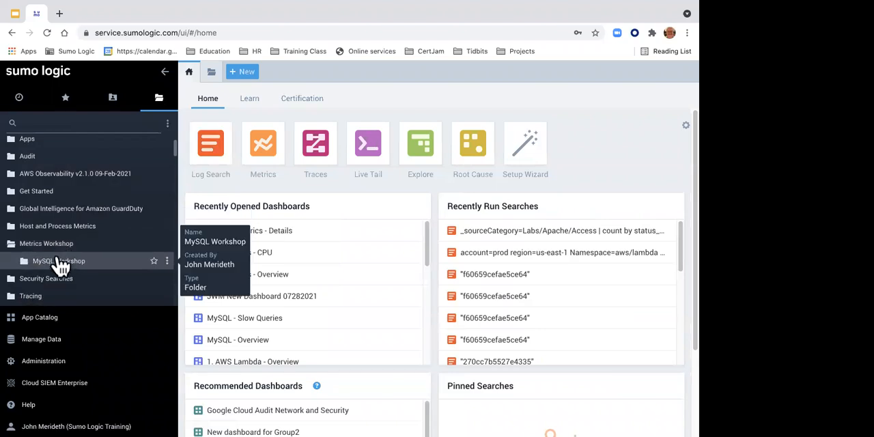
left_click(60, 263)
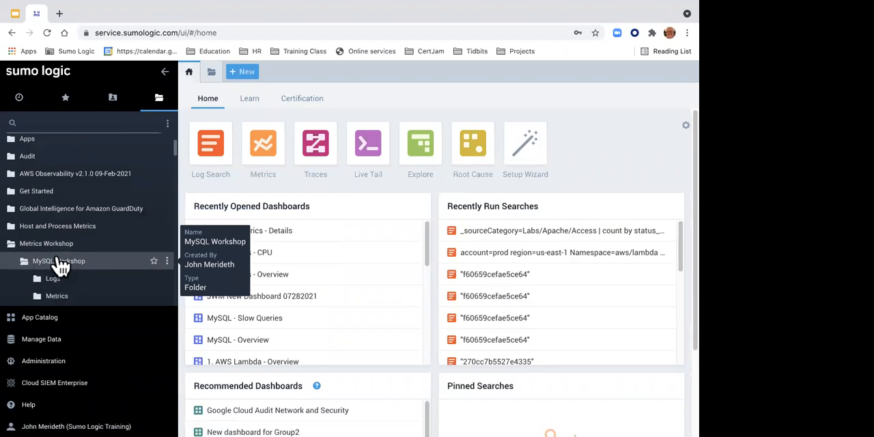
scroll(59, 263, "down", 2)
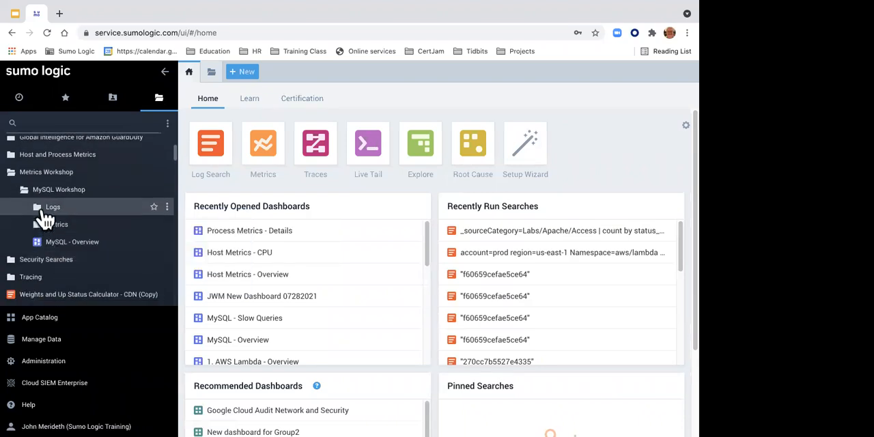
left_click(73, 244)
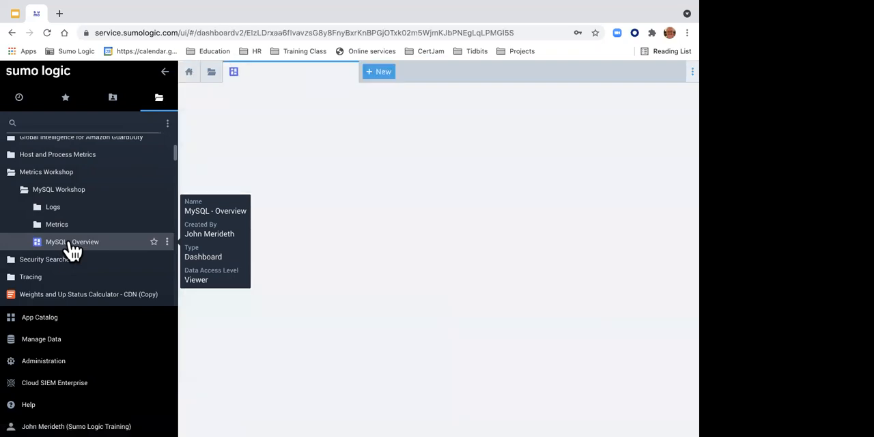
left_click(164, 71)
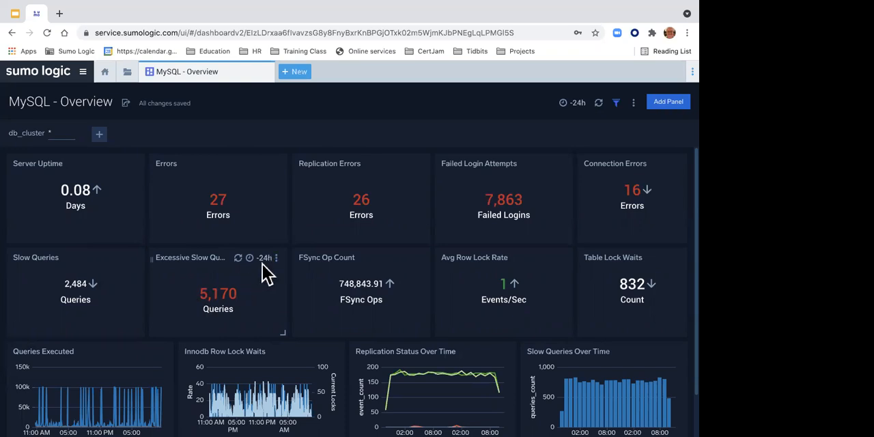
Step: Inspect the Excessive Slow Queries value, open its linked "MySQL - Slow Queries" dashboard and examine that dashboard's panels
left_click(217, 291)
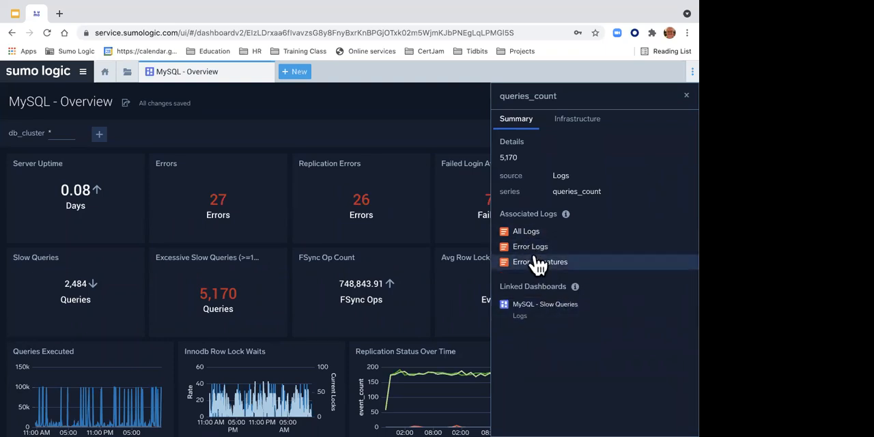
left_click(538, 308)
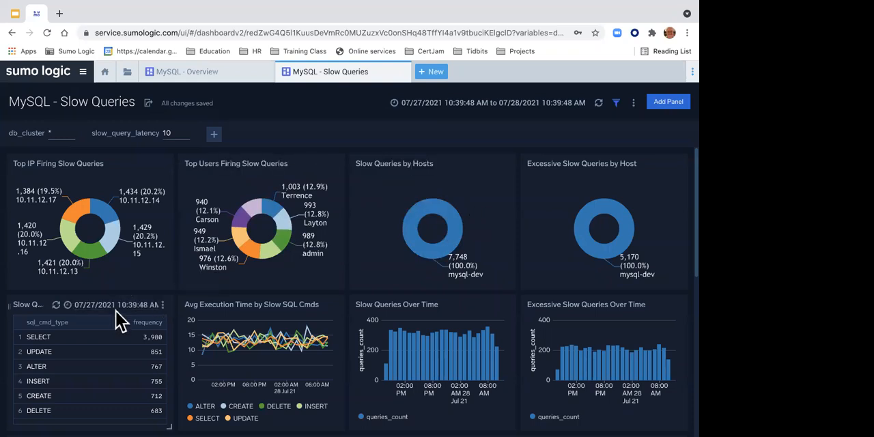
scroll(120, 314, "down", 2)
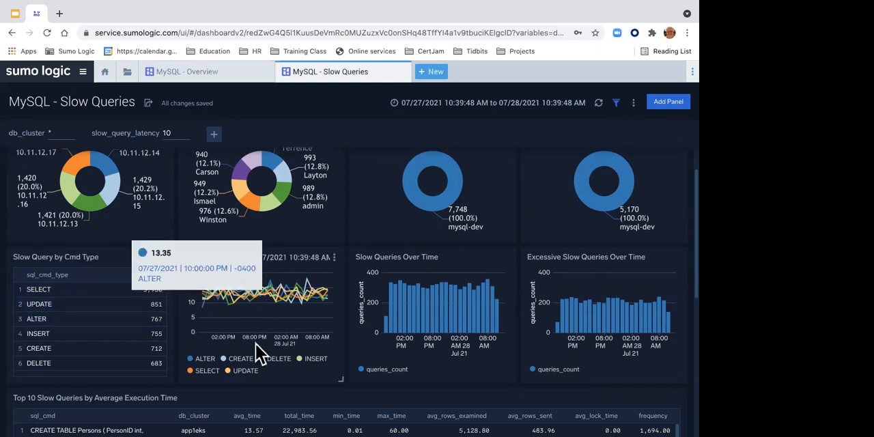
Step: Isolate the ALTER series in the Avg Execution Time by Slow SQL Cmds chart, restore all series and inspect the Top Users Firing Slow Queries chart
left_click(240, 374)
left_click(217, 359)
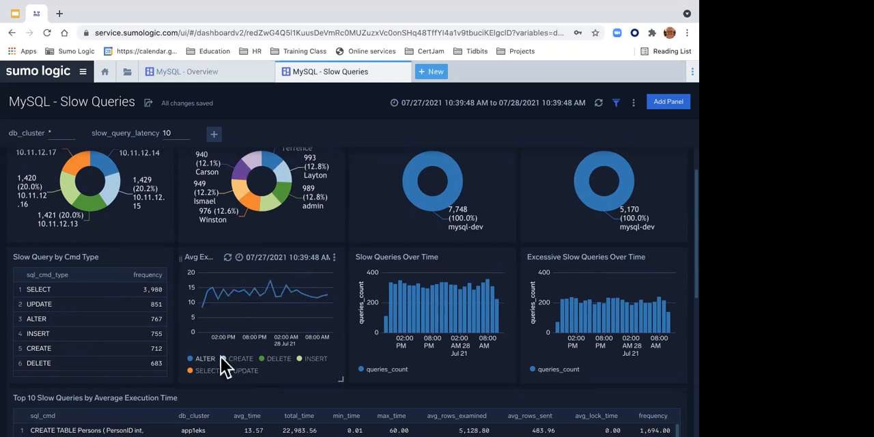
left_click(216, 360)
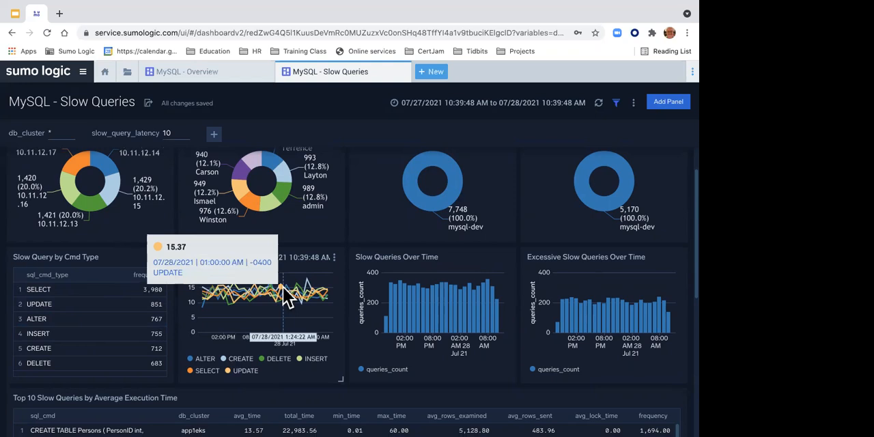
scroll(277, 293, "down", 1)
scroll(282, 286, "up", 3)
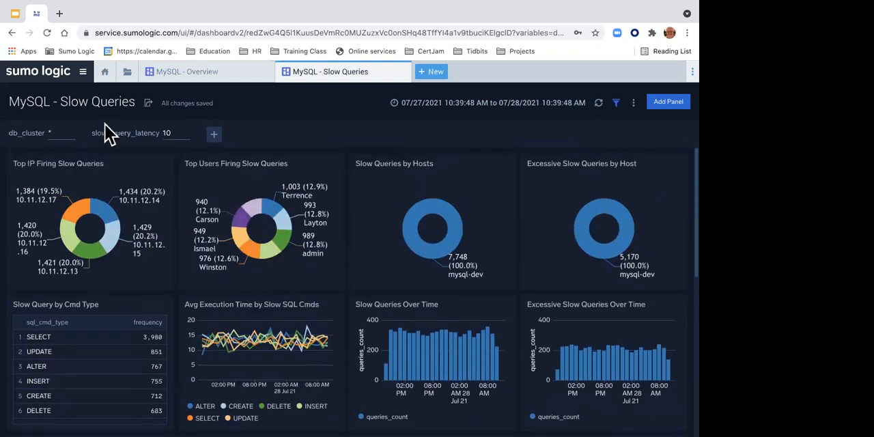
mouse_move(280, 255)
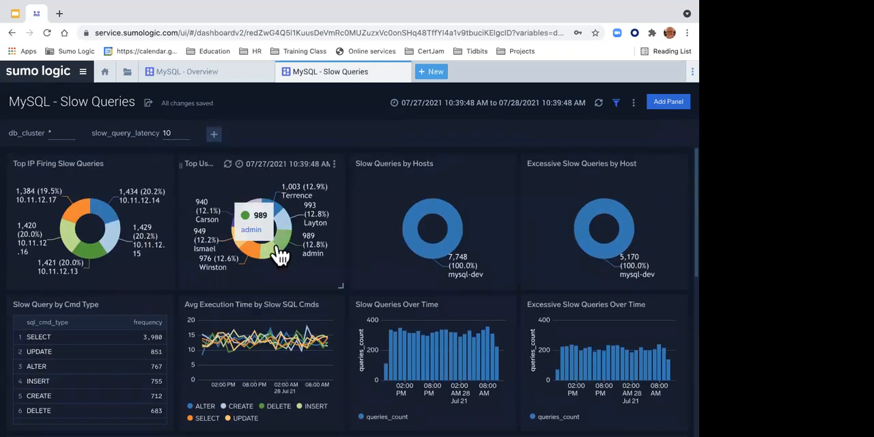
Step: Examine the "Top 10 Slow Queries by Average Execution Time" and "Top 10 Excessive Slow Queries by Frequency" tables
scroll(279, 251, "down", 5)
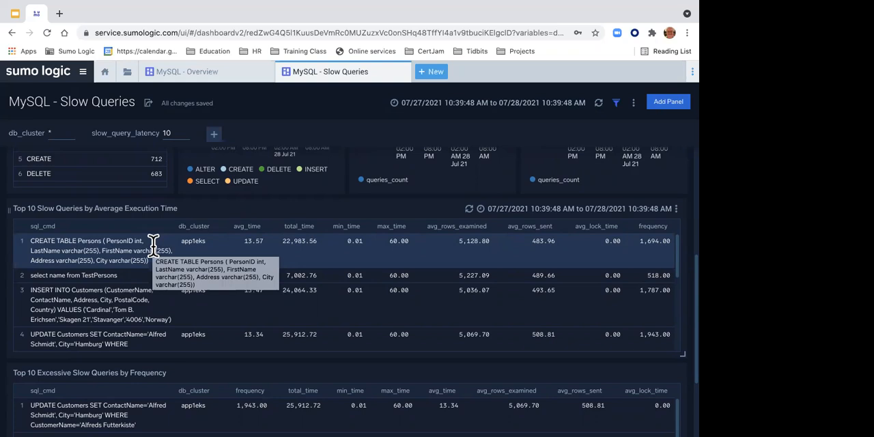
scroll(152, 244, "down", 5)
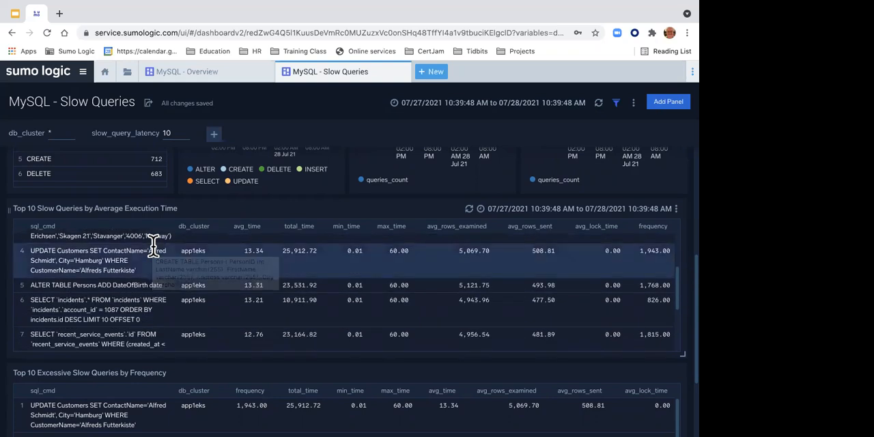
scroll(156, 255, "up", 6)
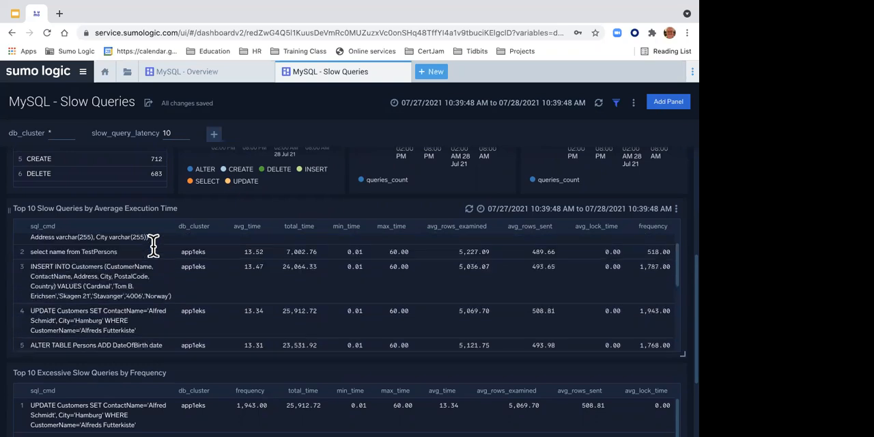
scroll(154, 255, "down", 2)
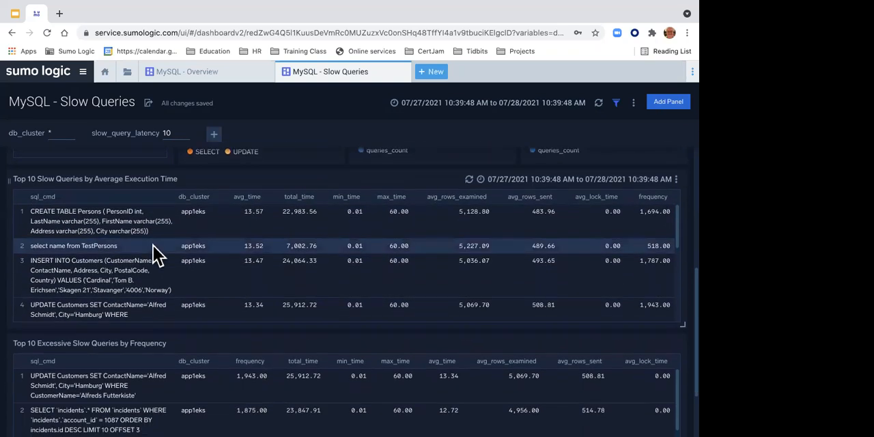
scroll(123, 271, "down", 2)
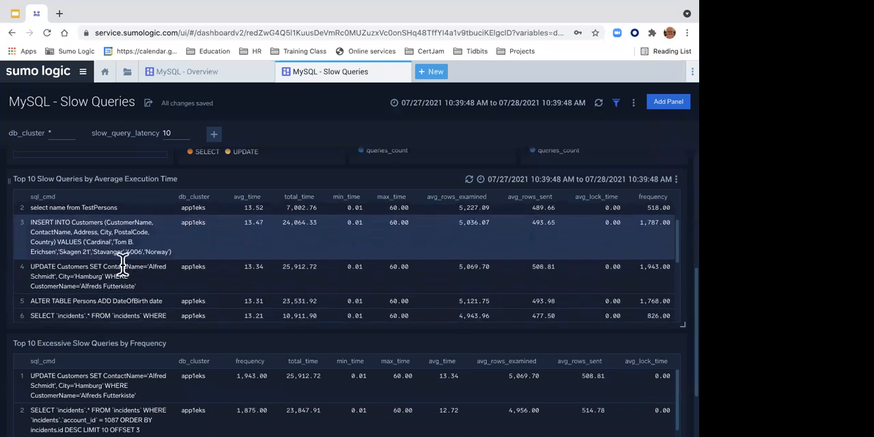
scroll(120, 368, "down", 2)
scroll(120, 372, "down", 4)
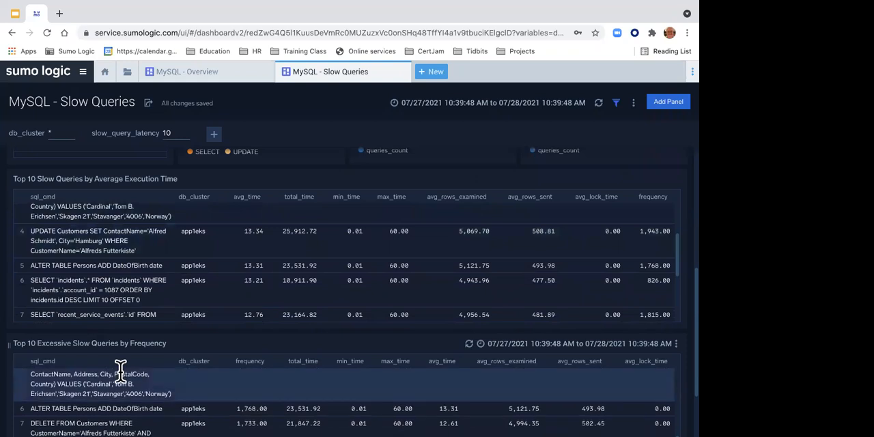
scroll(121, 371, "up", 5)
scroll(120, 368, "up", 2)
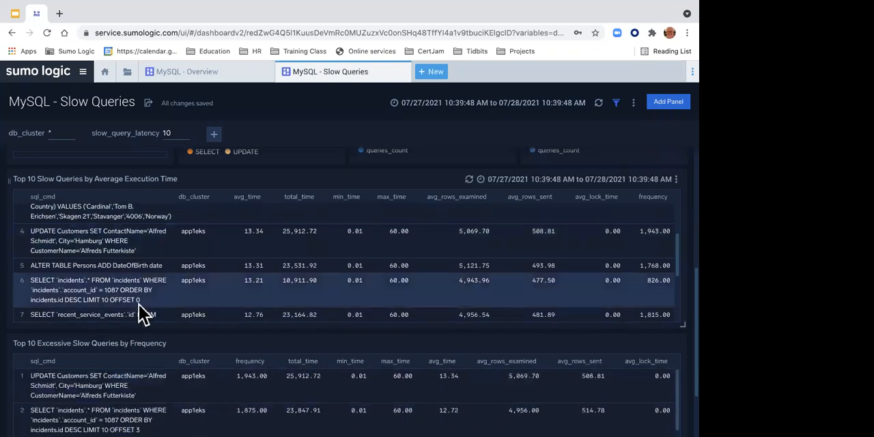
scroll(139, 304, "up", 3)
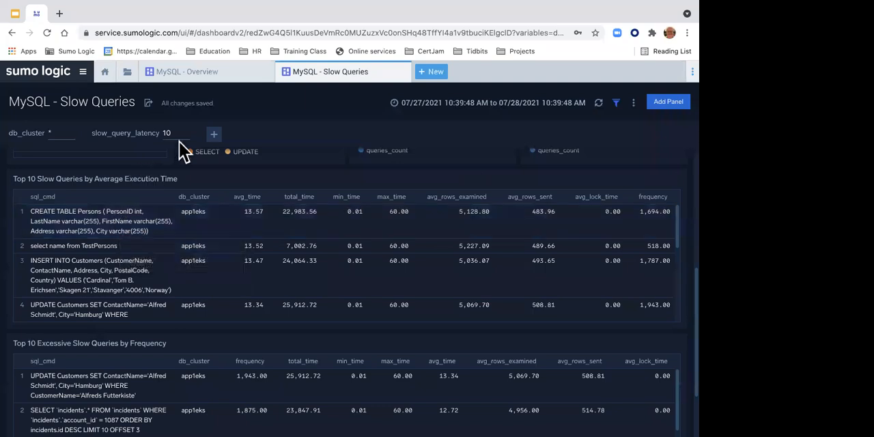
Step: Switch to the "Student Labs for Metrics Workshop" document and go to its MySQL App section
key("ctrl+Left")
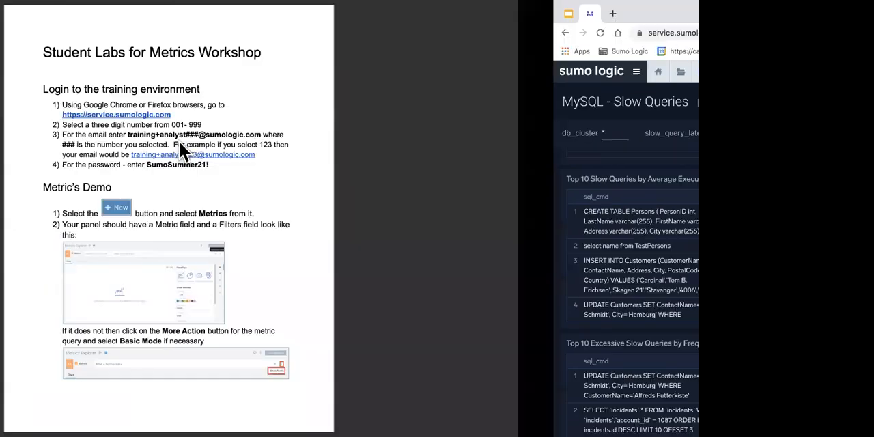
key("Right")
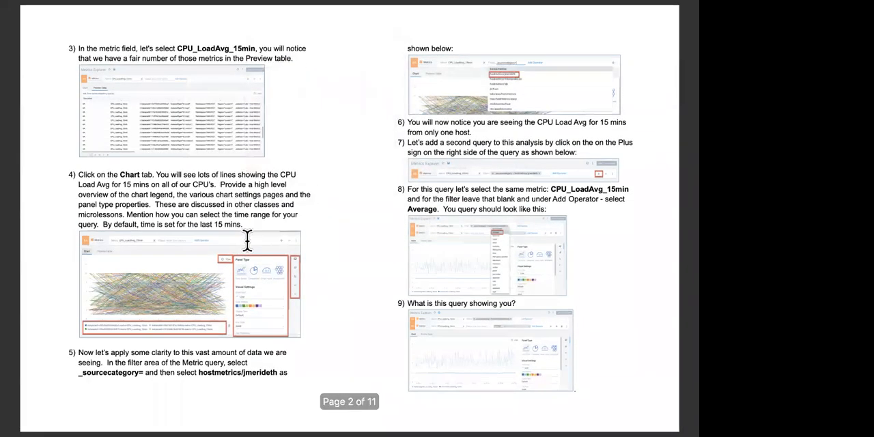
key("Right")
key("Right")
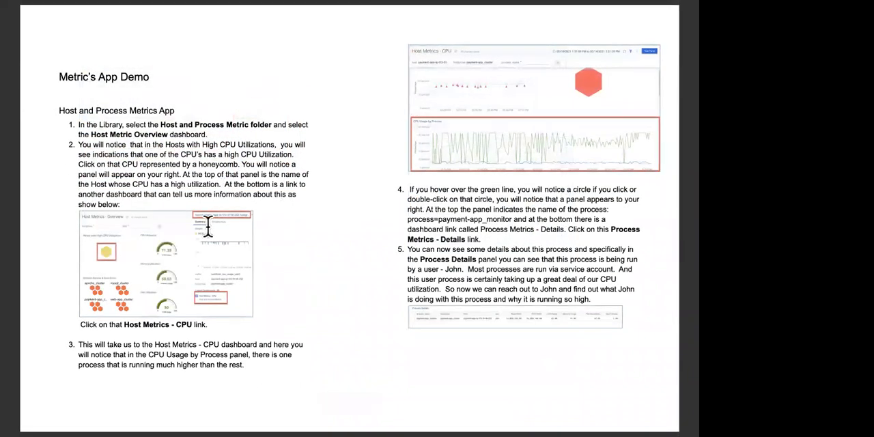
scroll(232, 216, "down", 1)
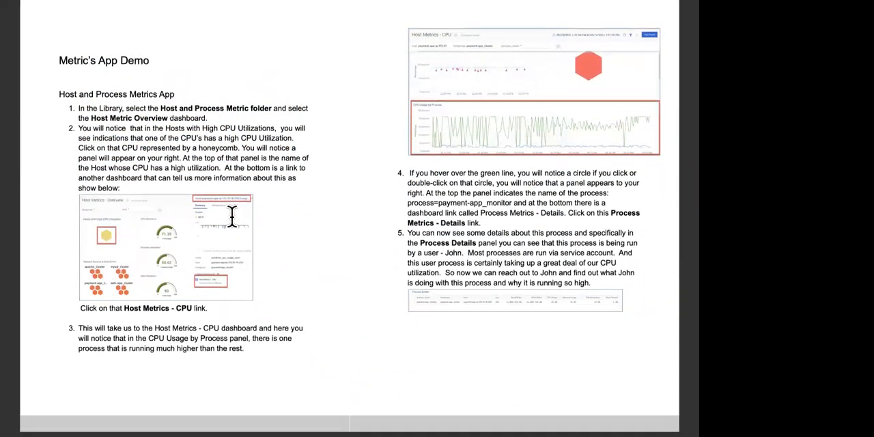
scroll(232, 216, "down", 10)
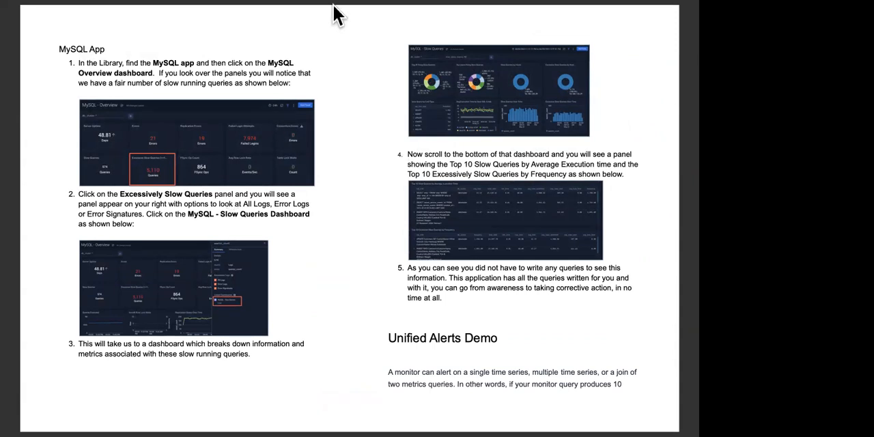
Step: Return to Sumo Logic's "MySQL - Overview" dashboard, open the "MySQL - Slow Queries" dashboard linked from Excessive Slow Queries and review its charts and tables
mouse_move(320, 19)
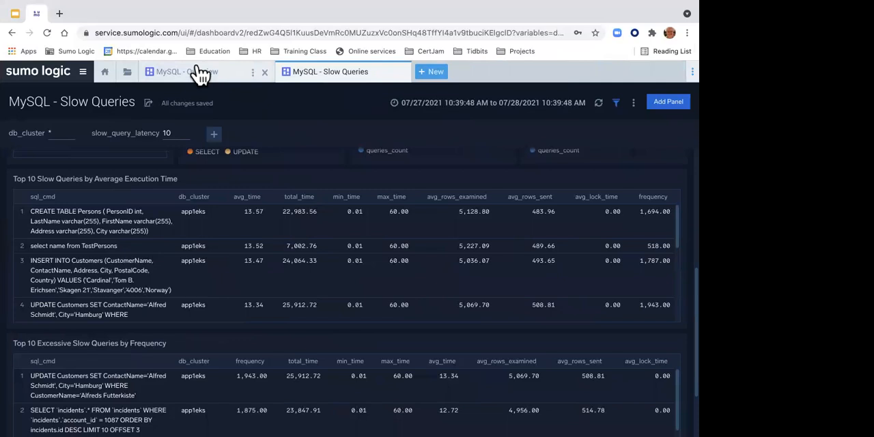
left_click(199, 74)
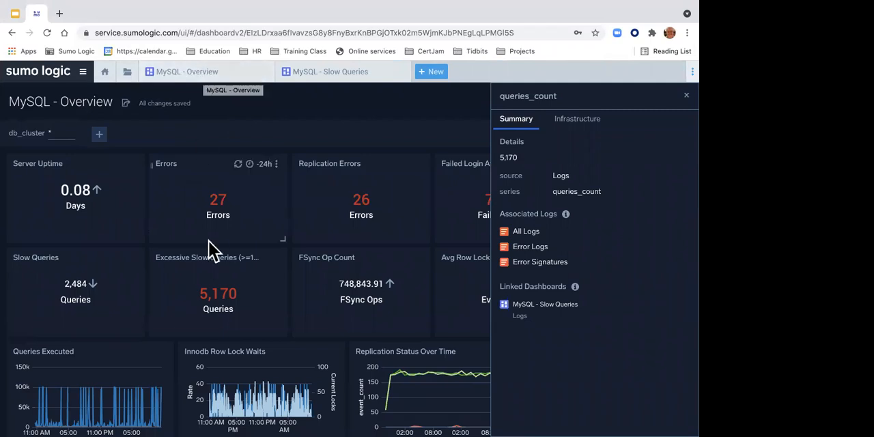
left_click(207, 284)
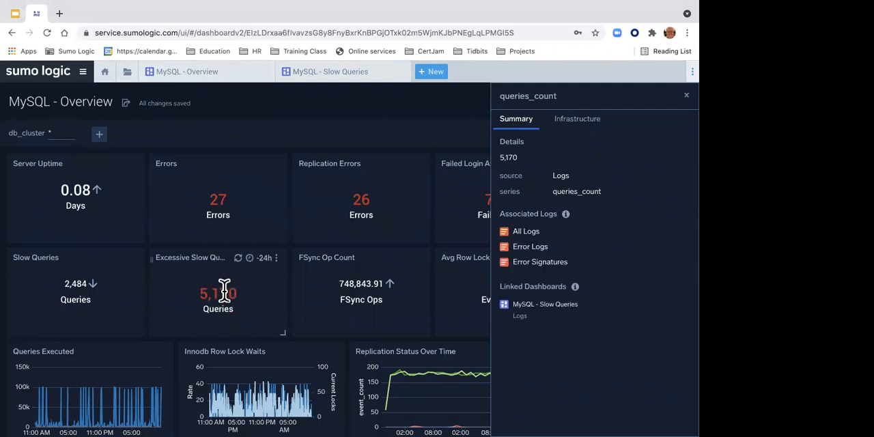
left_click(542, 305)
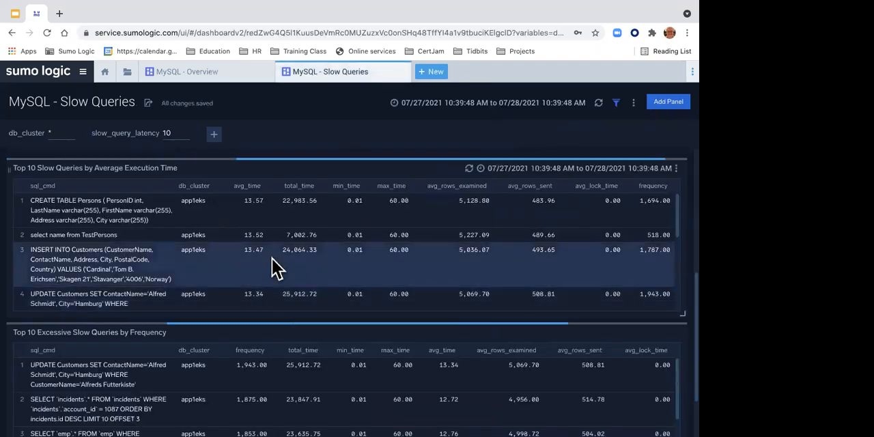
scroll(242, 235, "up", 5)
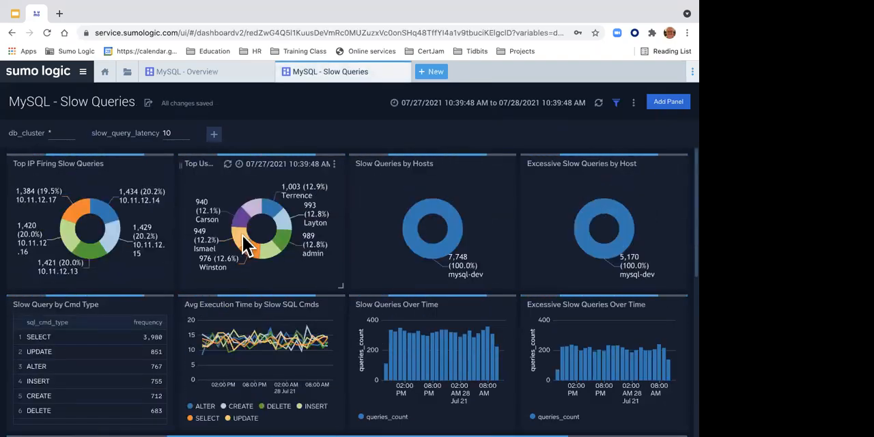
scroll(242, 235, "down", 5)
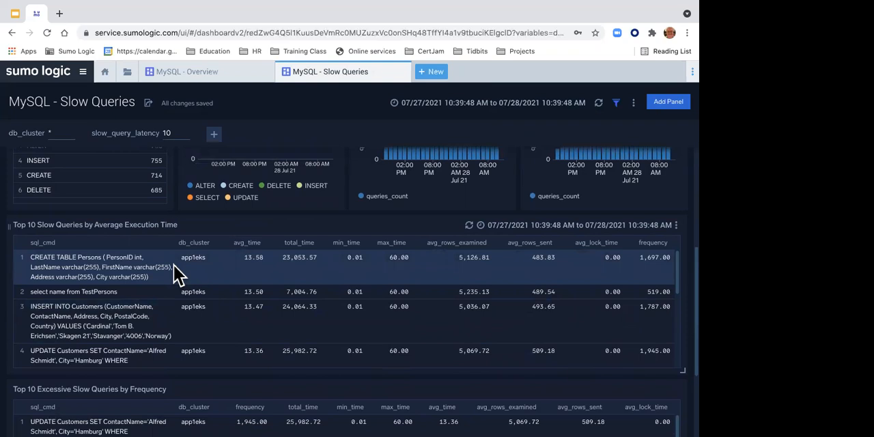
mouse_move(312, 20)
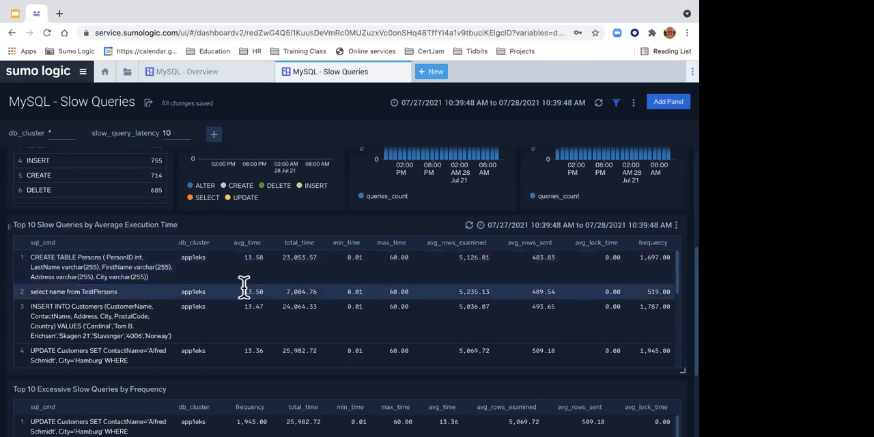
scroll(243, 287, "down", 1)
scroll(246, 280, "up", 1)
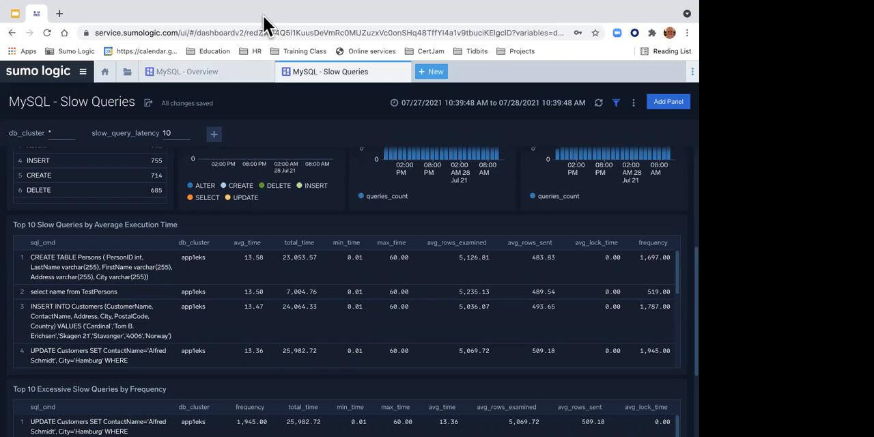
Step: Switch to the slide deck, start the full-screen presentation and advance to the "Metrics Apps: Process Metrics App" slide
left_click(15, 13)
left_click(587, 78)
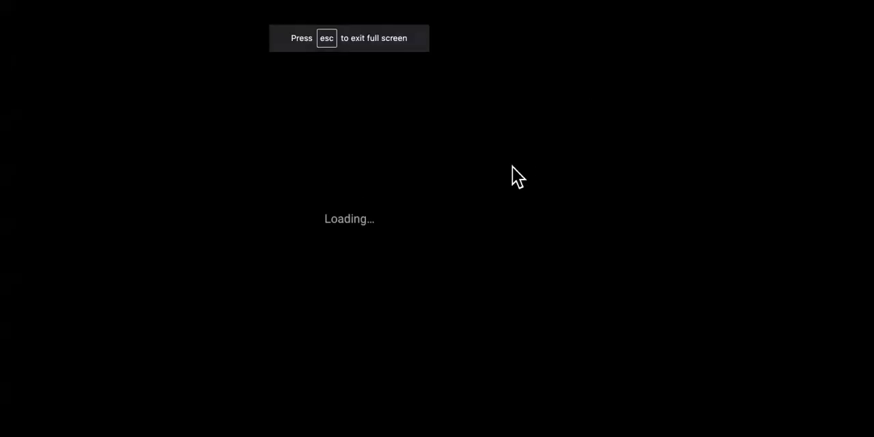
key("Right")
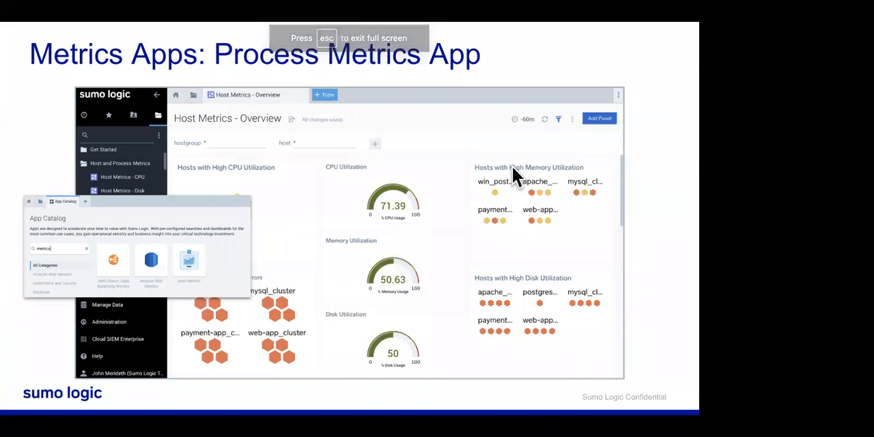
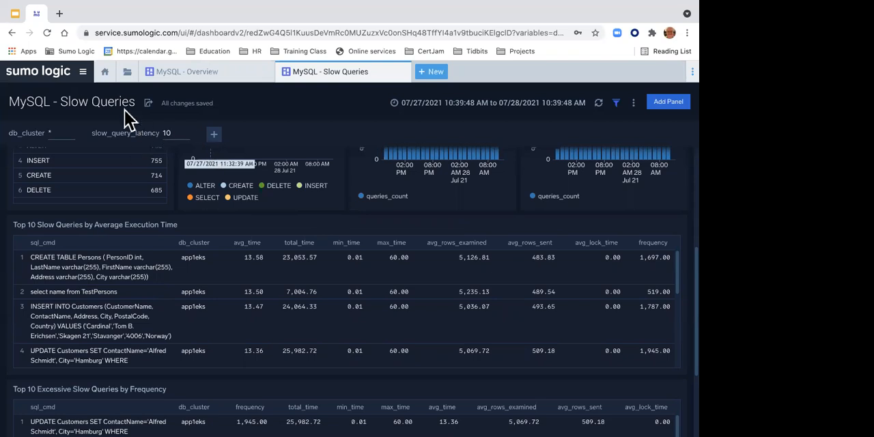
Step: Open the Alerts page of the Manage Data section
left_click(83, 72)
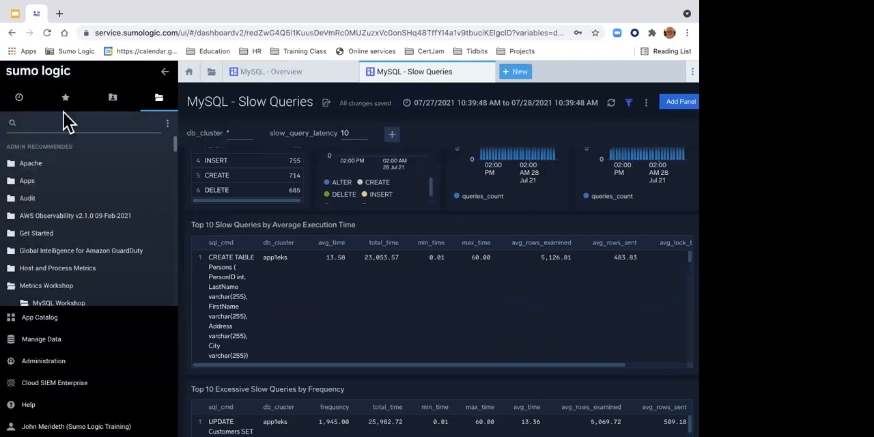
left_click(165, 73)
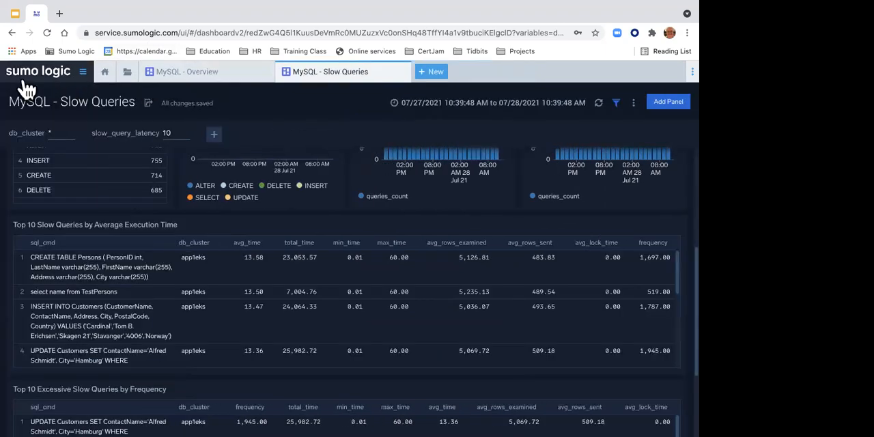
left_click(61, 82)
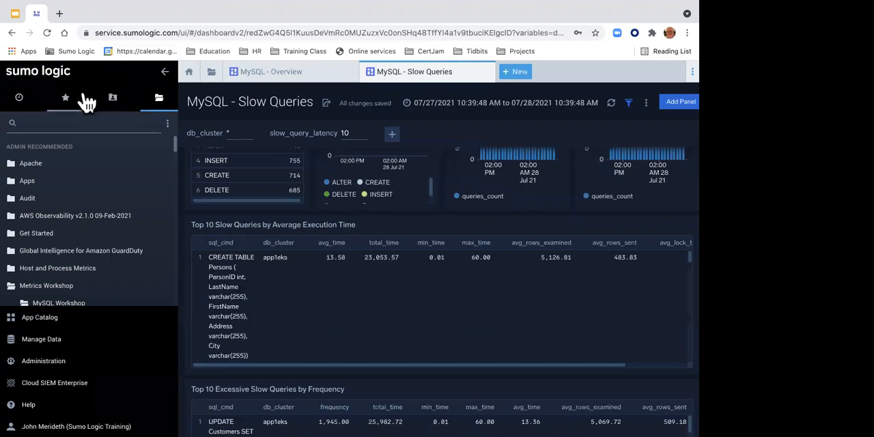
left_click(59, 341)
mouse_move(28, 340)
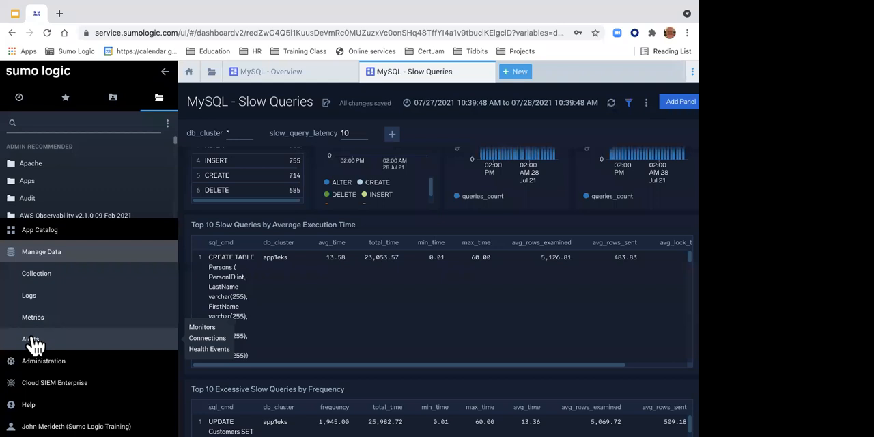
left_click(32, 340)
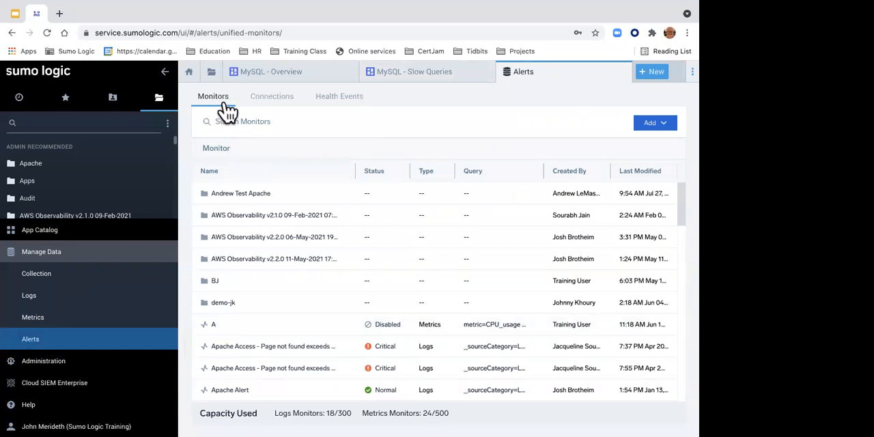
Step: Look through the alert Connections and Health Events, and return to the Monitors list
left_click(260, 102)
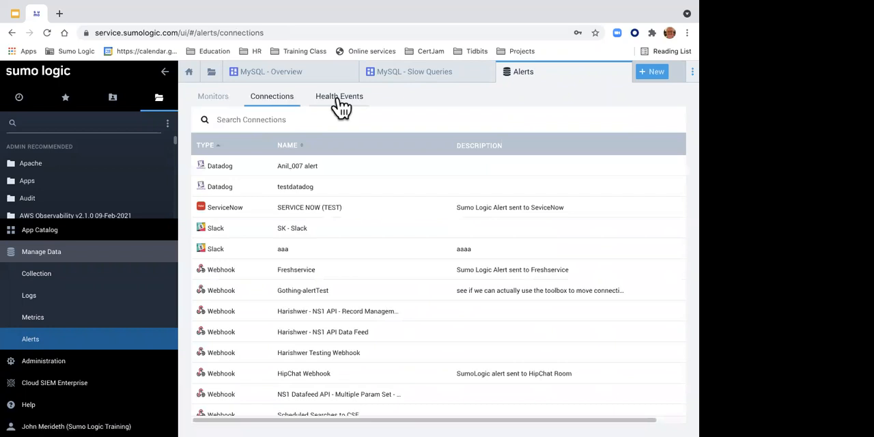
left_click(339, 104)
left_click(217, 106)
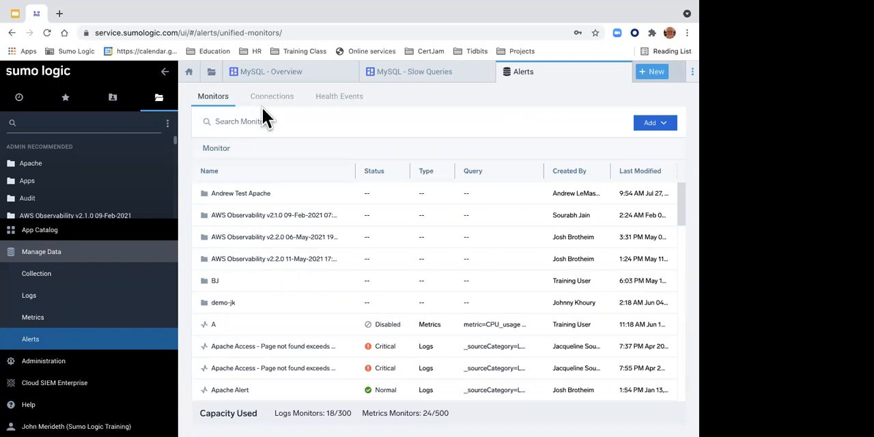
Step: View the monitors in the "AWS Observability v2.2.0 06-May-2021" folder and return to the top-level monitor list
left_click(652, 128)
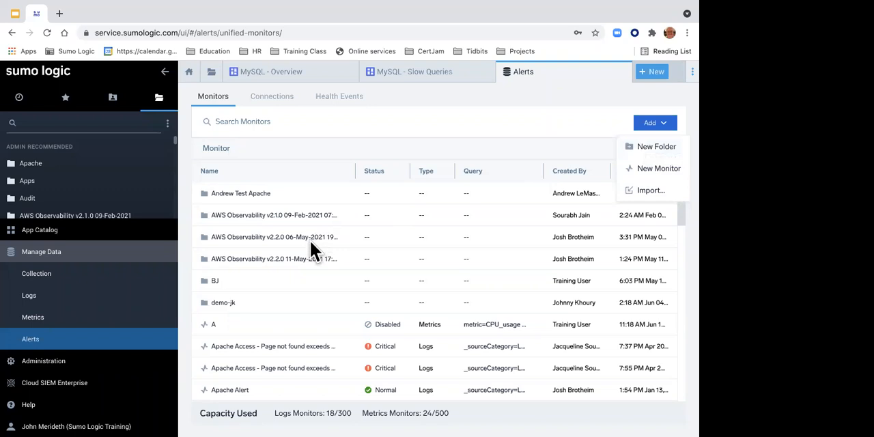
left_click(279, 233)
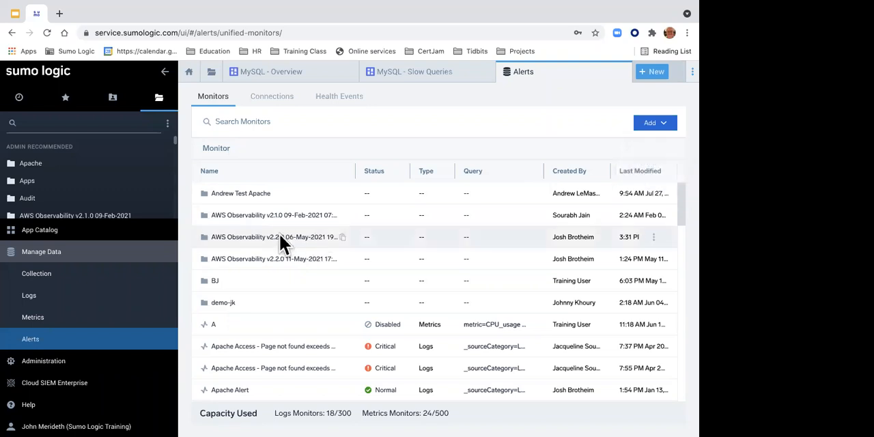
left_click(258, 236)
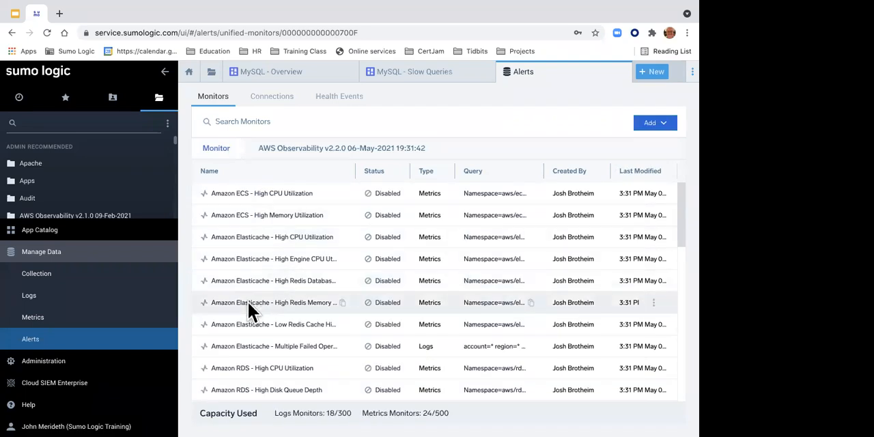
left_click(226, 150)
Step: Start a new monitor of type Metrics and choose CPU_Sys as the metric of query #A
left_click(673, 127)
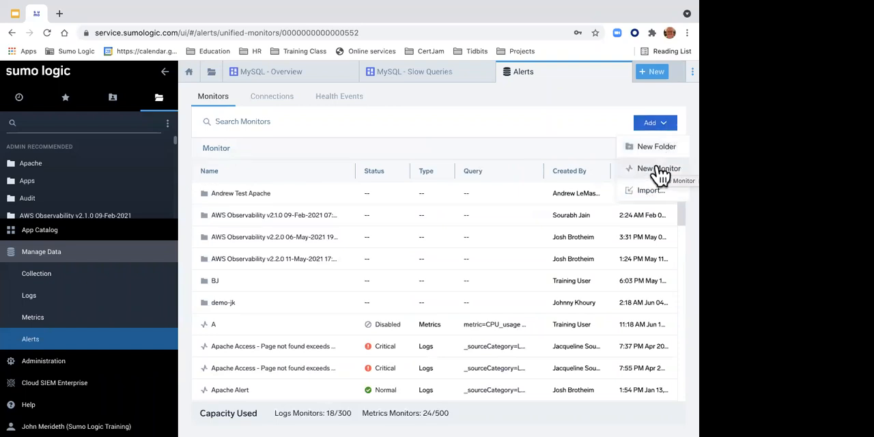
left_click(657, 168)
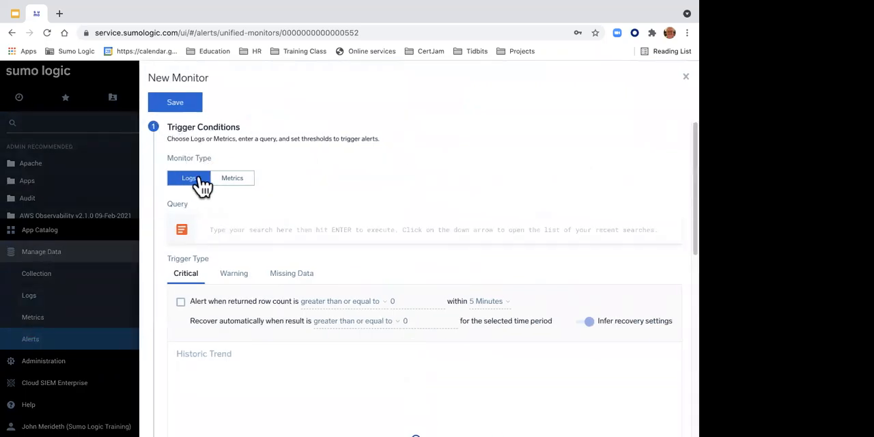
left_click(232, 179)
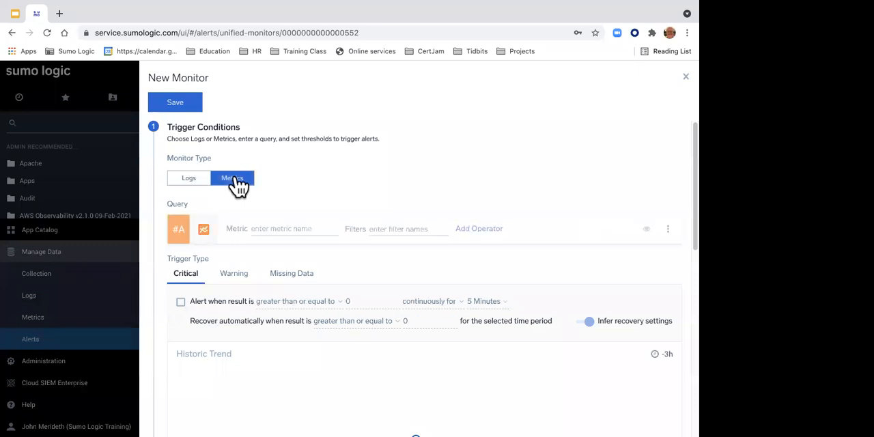
left_click(264, 229)
type("cpu")
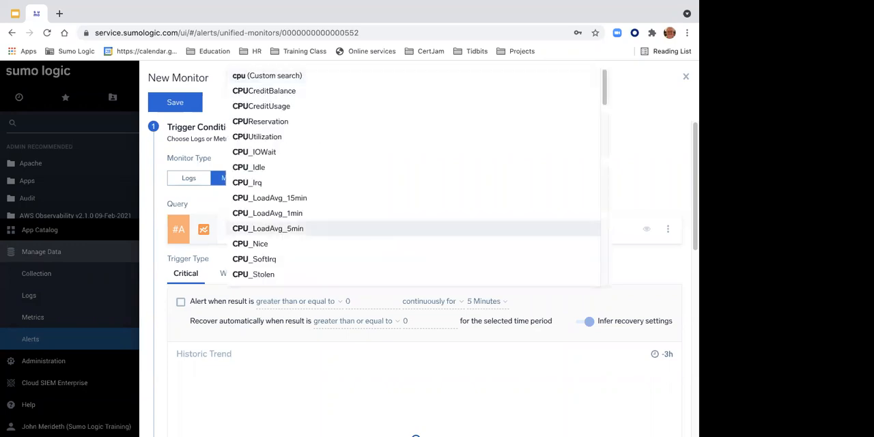
scroll(273, 222, "down", 2)
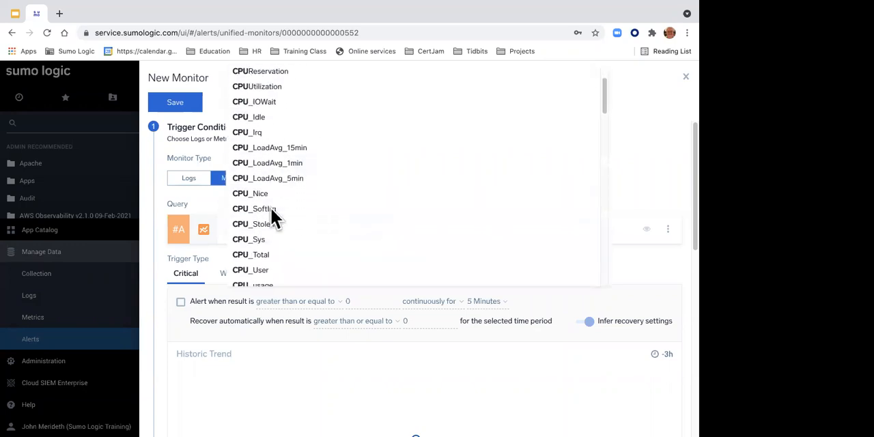
left_click(263, 230)
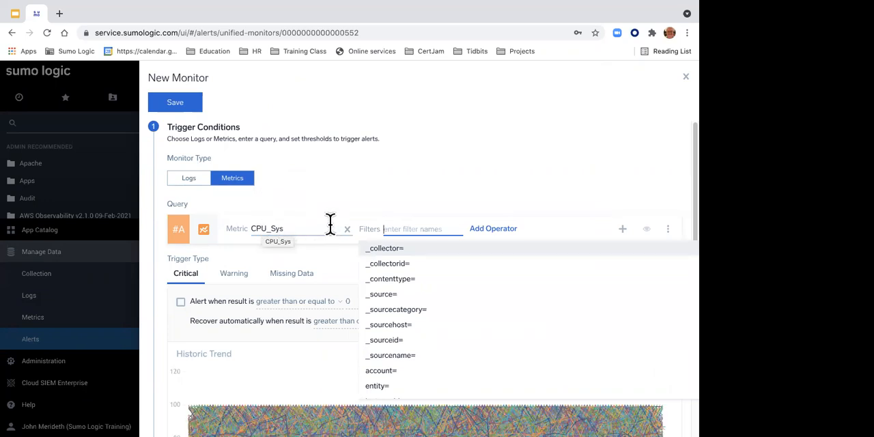
Step: Filter the CPU_Sys query by _sourcecategory, using the instructor's own hostmetrics category, and review the Historic Trend chart
scroll(330, 223, "down", 2)
mouse_move(266, 355)
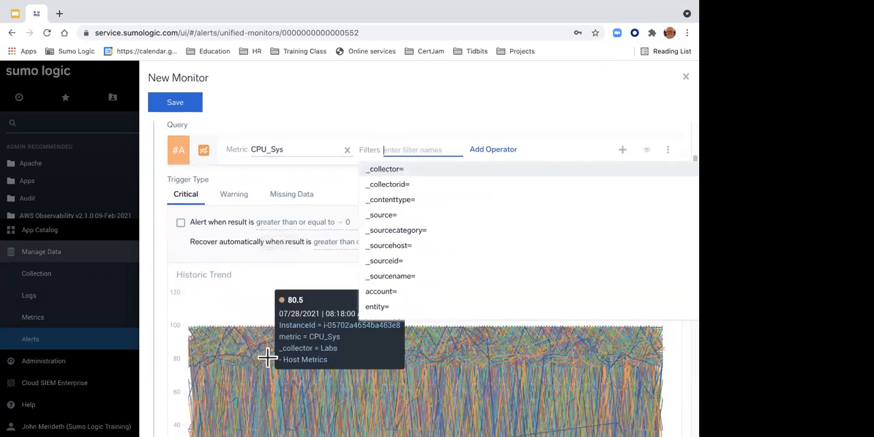
left_click(390, 230)
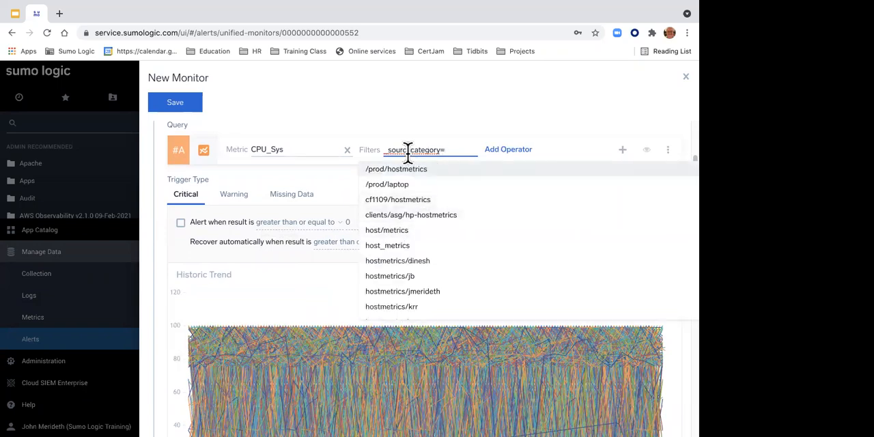
left_click(416, 290)
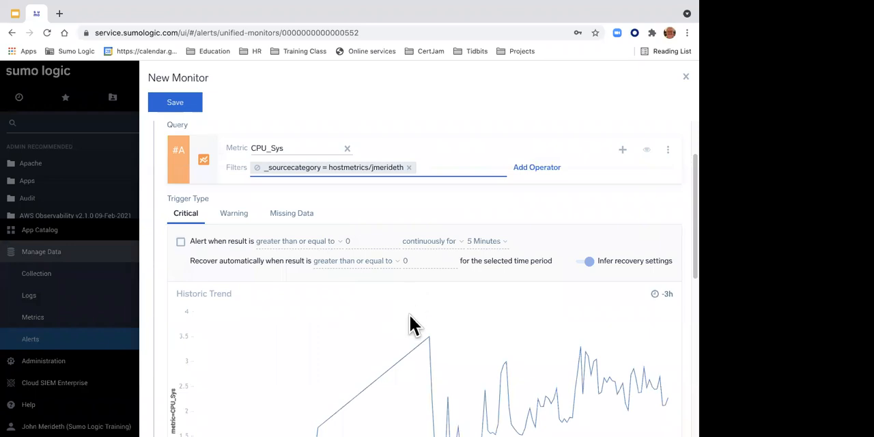
scroll(410, 337, "down", 2)
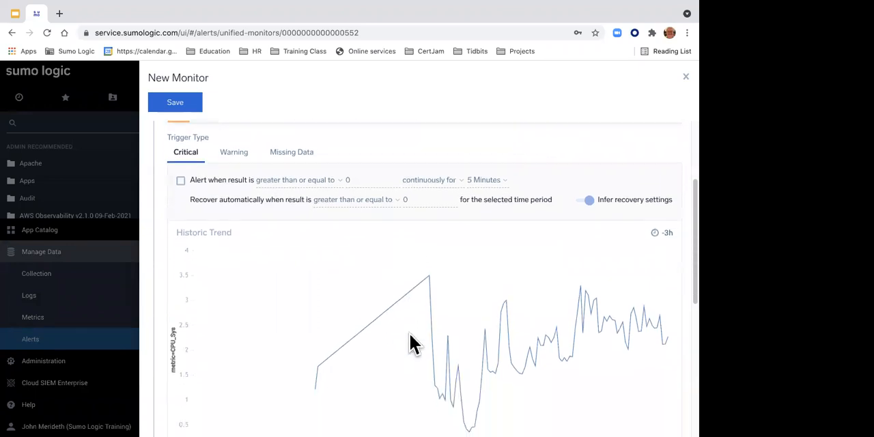
mouse_move(330, 321)
scroll(214, 274, "up", 1)
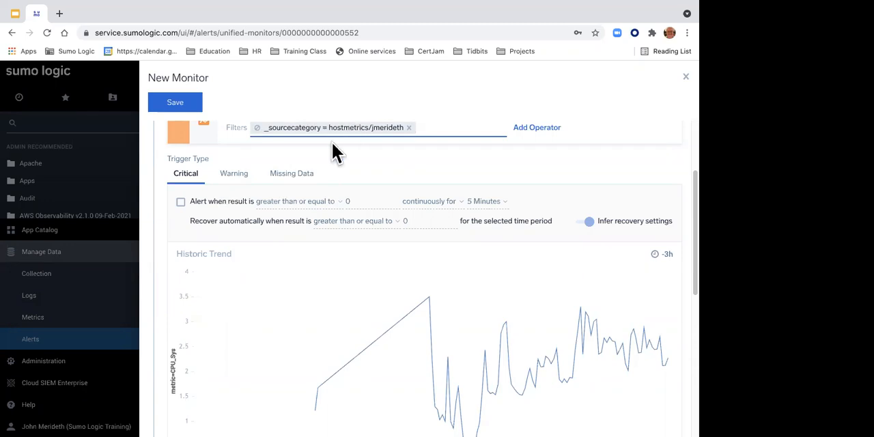
Step: Enable the Missing Data trigger for any series with a time window of 5 Minutes
left_click(302, 176)
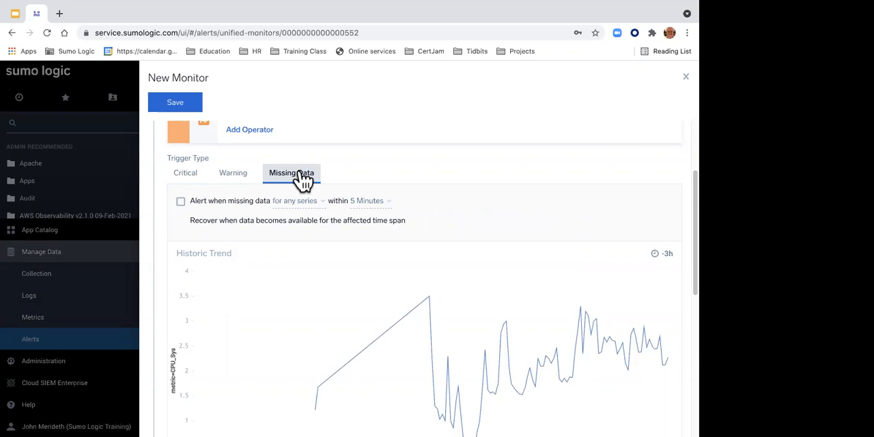
left_click(181, 202)
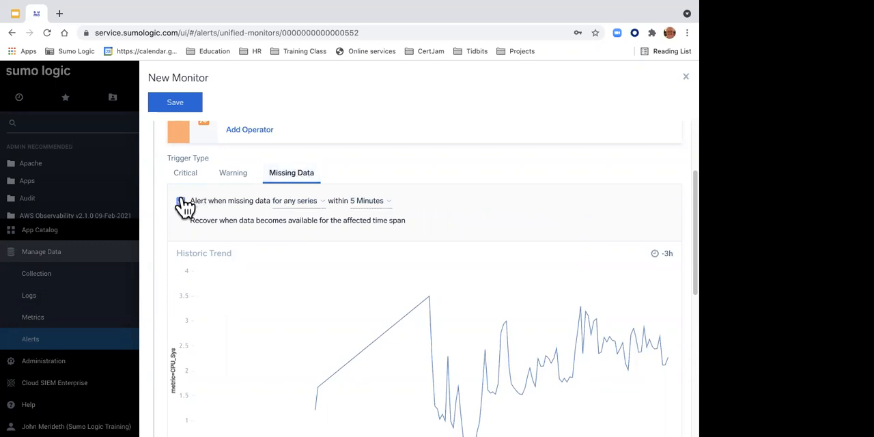
left_click(371, 202)
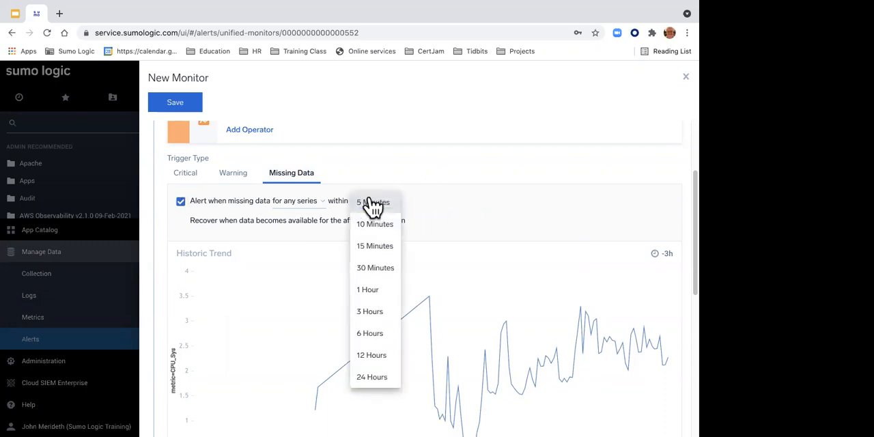
left_click(371, 202)
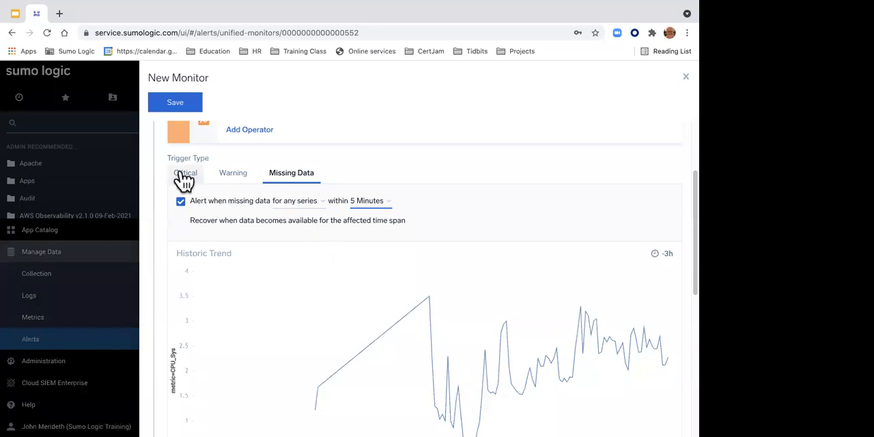
Step: Enable the Warning trigger for results greater than or equal to 2 continuously for 5 Minutes, with inferred recovery settings on
left_click(239, 179)
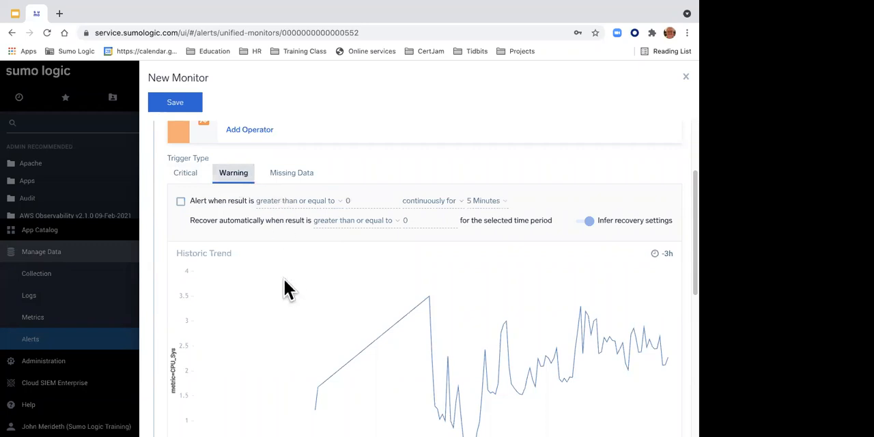
left_click(180, 201)
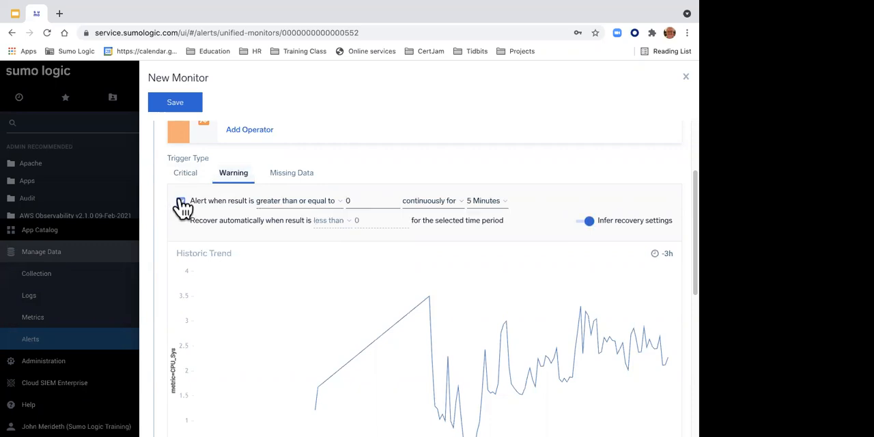
left_click(363, 200)
key("BackSpace")
type("3")
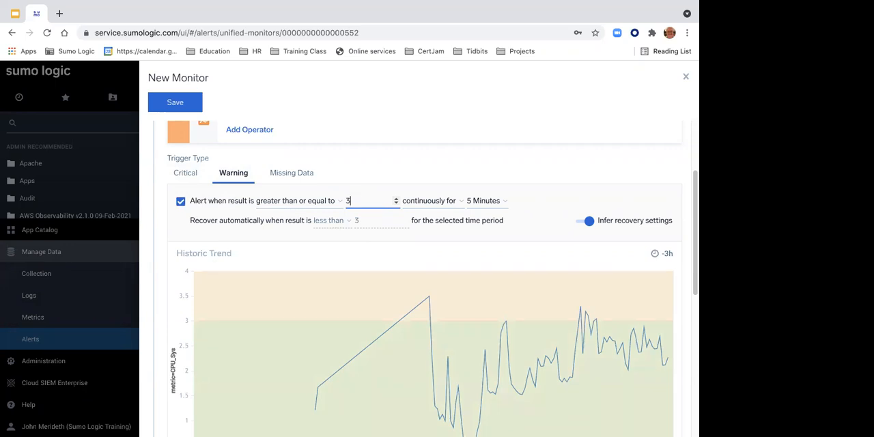
key("BackSpace")
type("2")
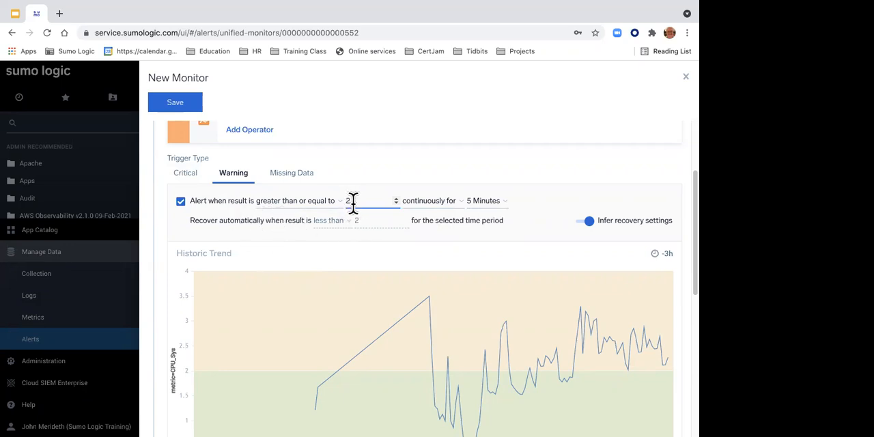
left_click(582, 222)
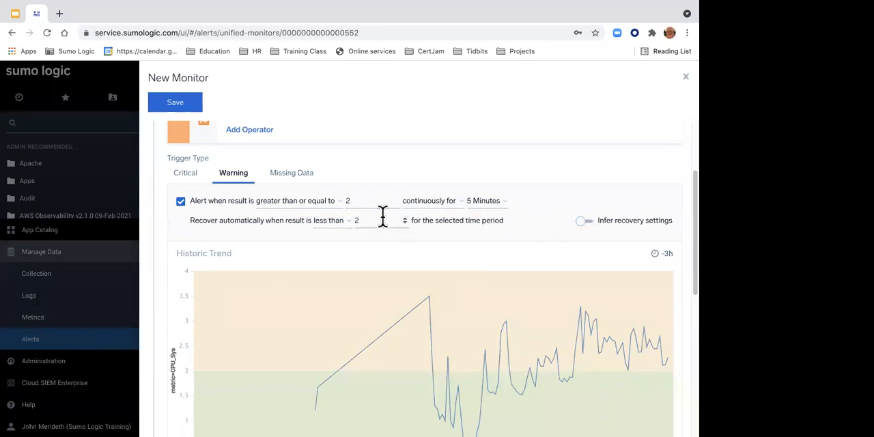
left_click(585, 223)
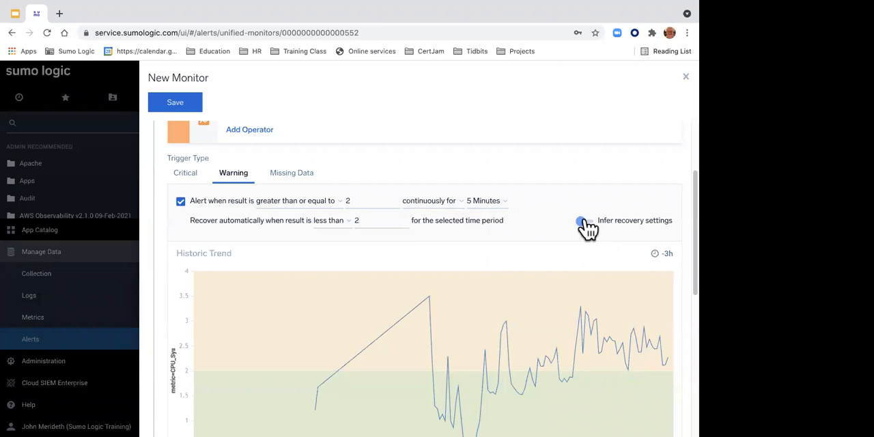
Step: Enable the Critical trigger for results greater than or equal to 3 continuously for 5 Minutes and go to the Notifications section
left_click(186, 175)
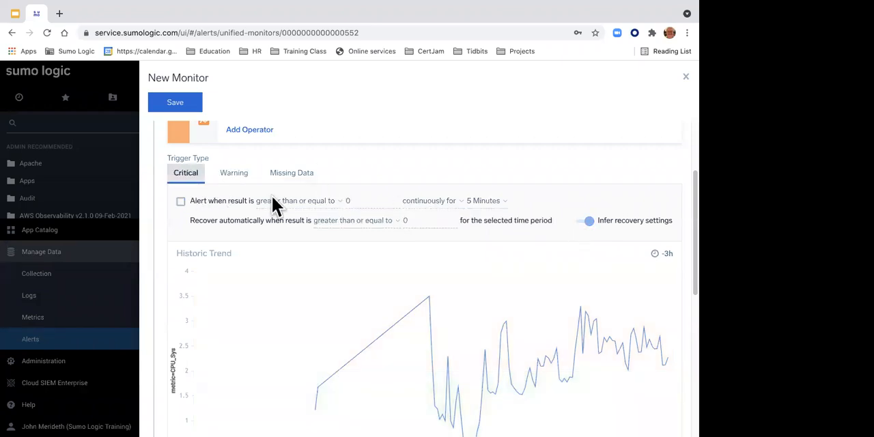
left_click(181, 202)
left_click(360, 201)
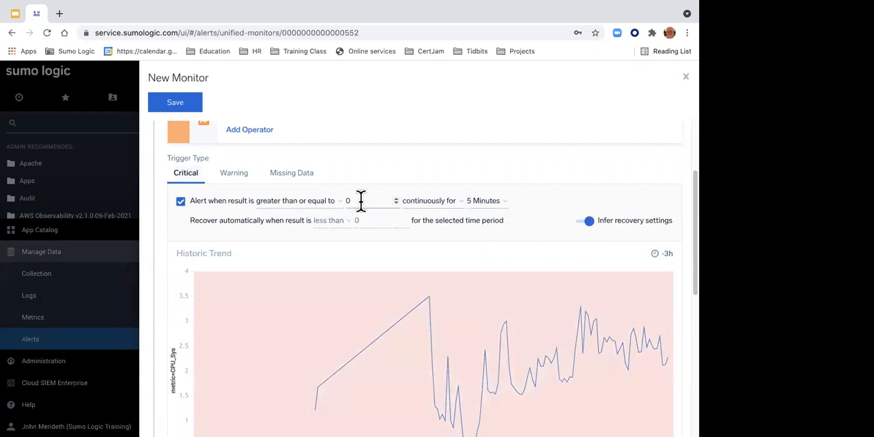
key("BackSpace")
type("3")
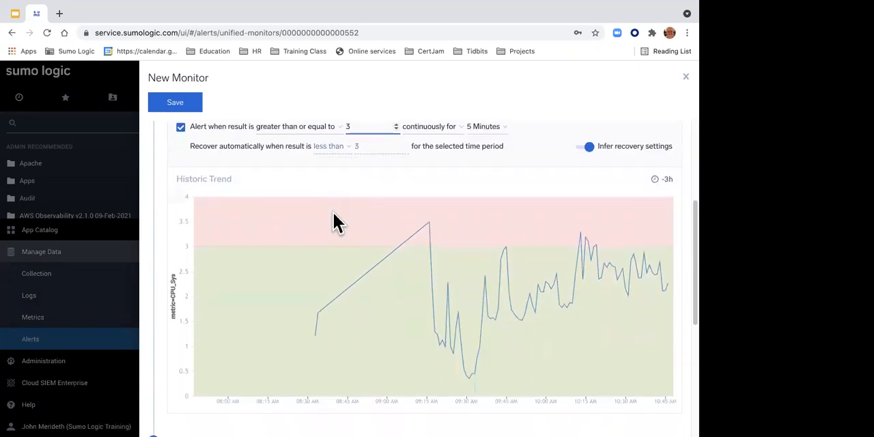
scroll(333, 213, "down", 3)
scroll(333, 213, "down", 2)
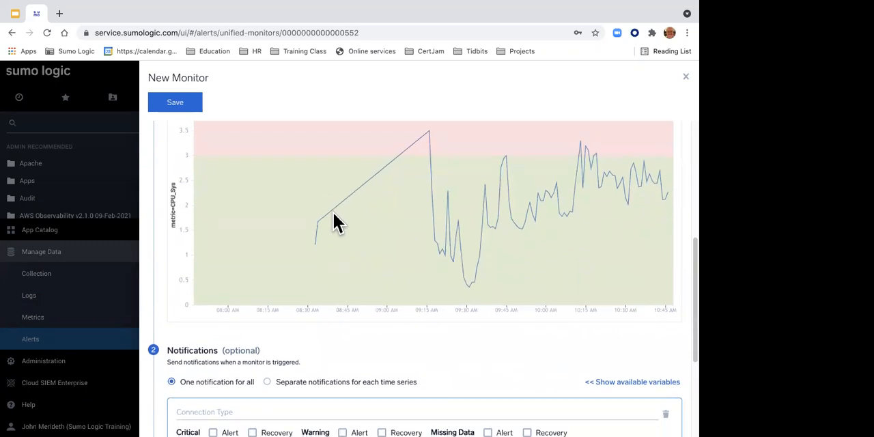
Step: Browse the available notification connection types and choose Create New Email for the monitor
scroll(333, 211, "up", 3)
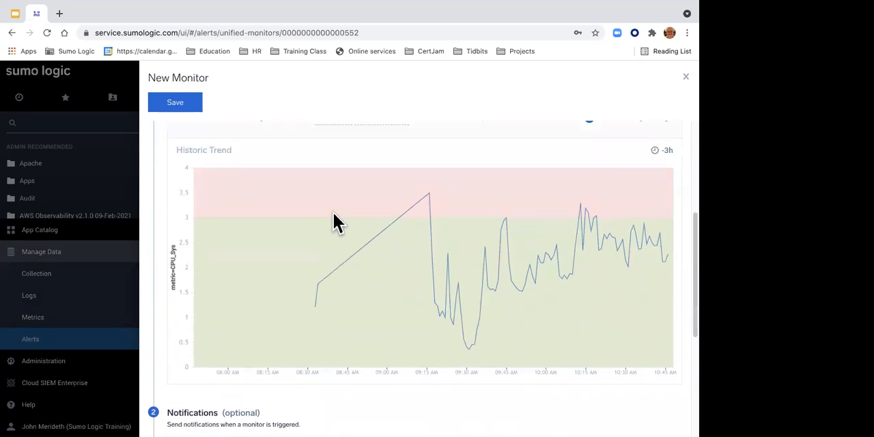
scroll(316, 165, "up", 2)
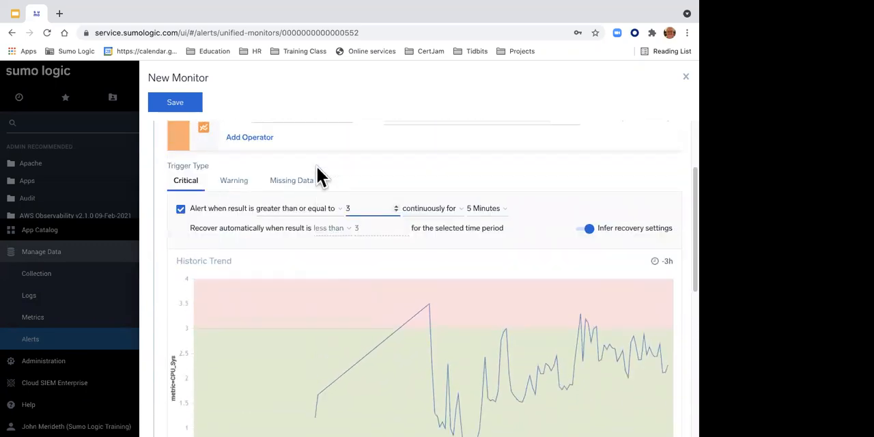
scroll(309, 198, "down", 5)
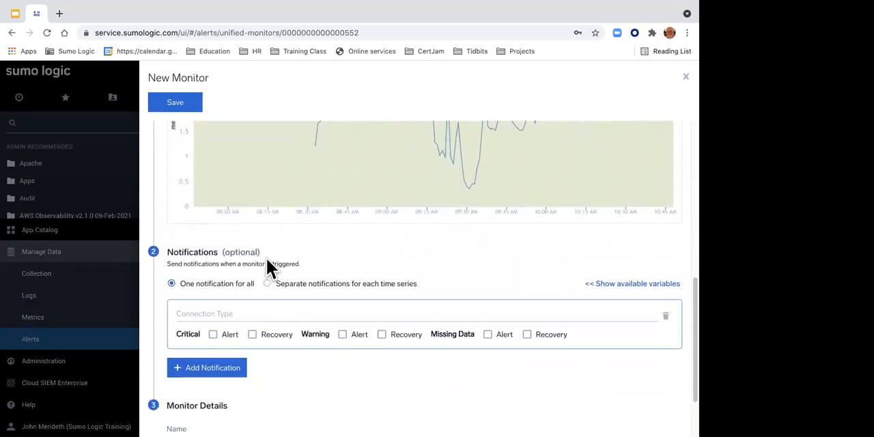
left_click(219, 313)
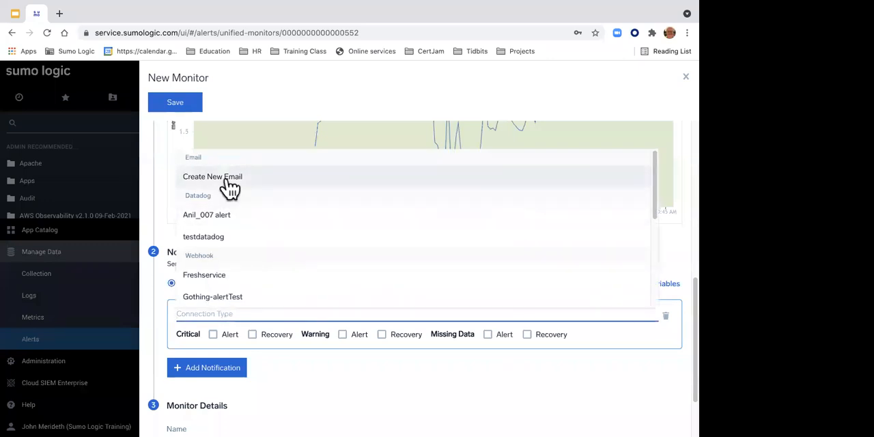
scroll(215, 238, "down", 1)
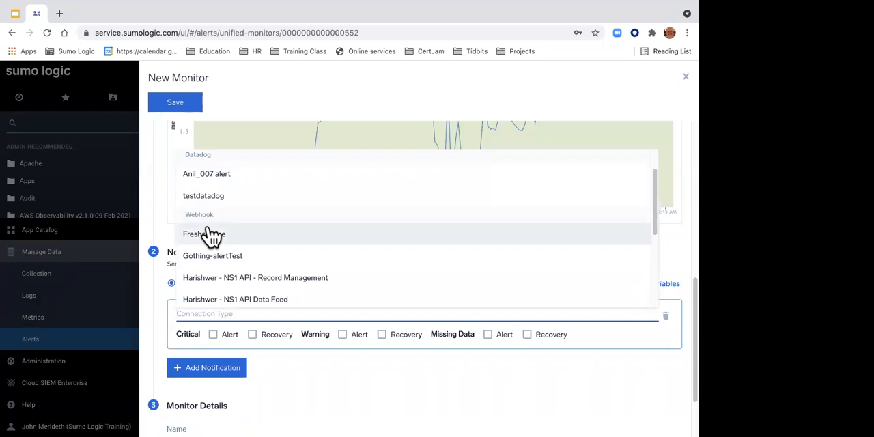
scroll(230, 235, "down", 1)
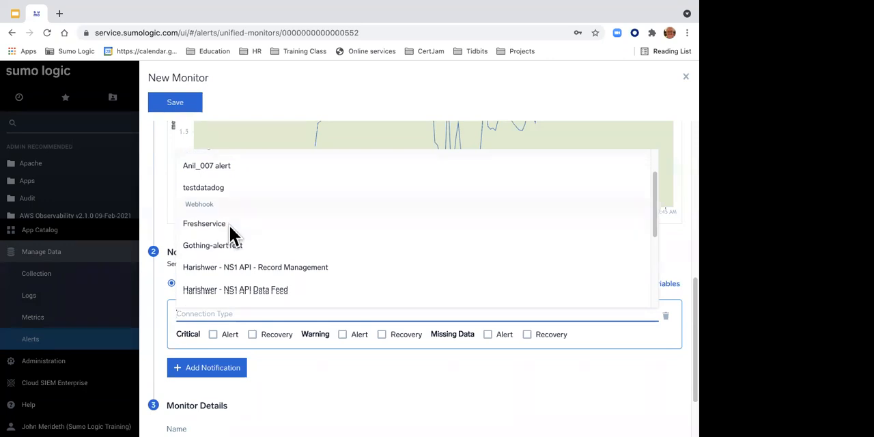
scroll(230, 234, "down", 4)
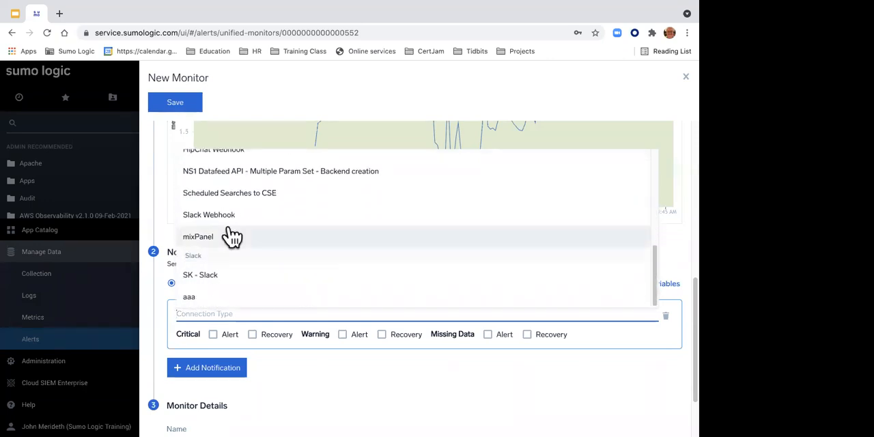
scroll(231, 235, "up", 6)
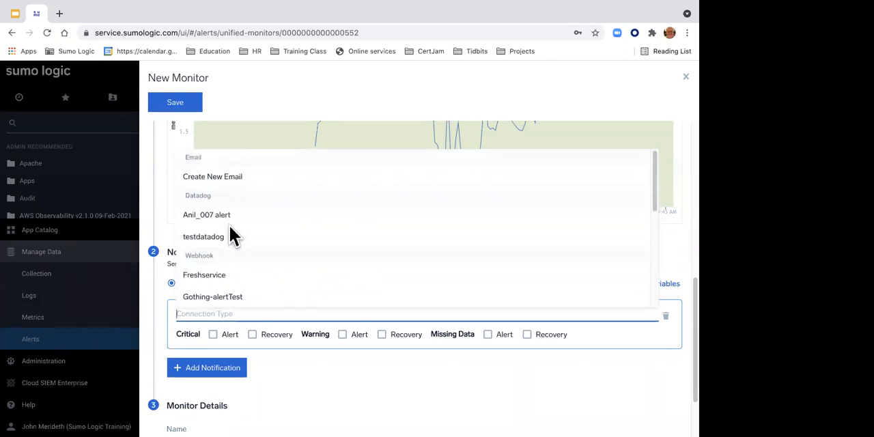
left_click(212, 178)
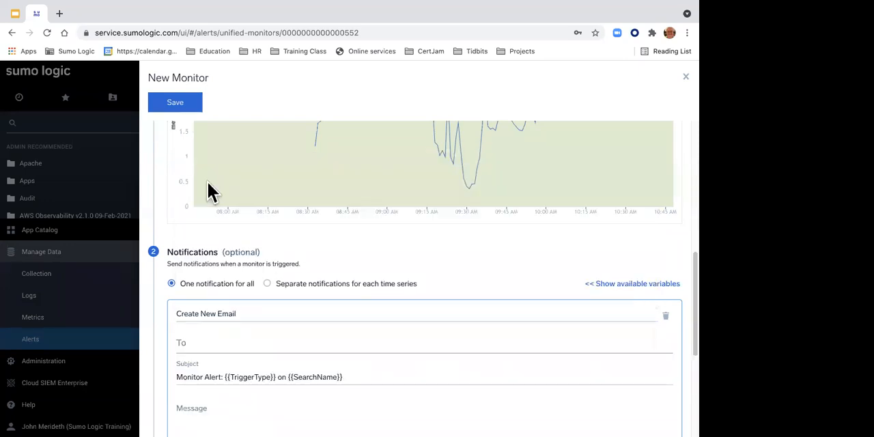
Step: Enter the instructor's work e-mail address as the notification recipient
left_click(220, 342)
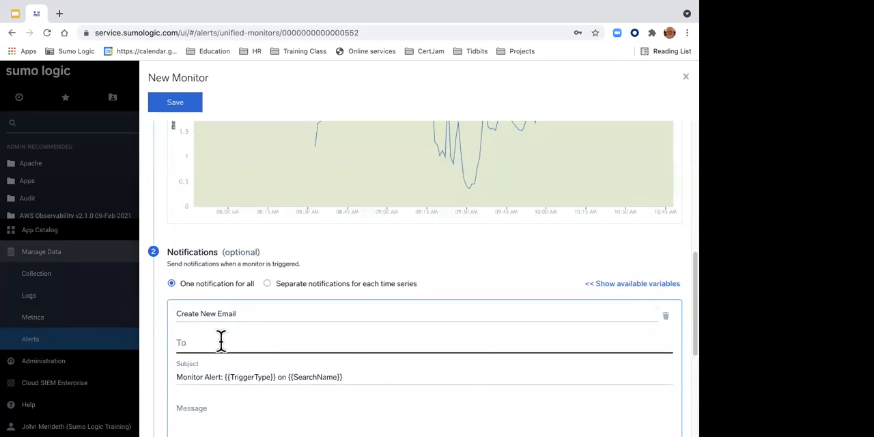
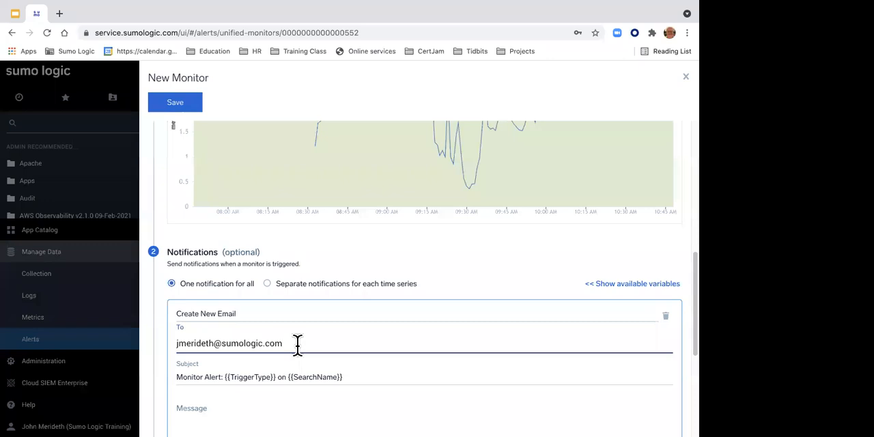
scroll(298, 345, "down", 1)
Step: Show the variables available for the email notification and look through their descriptions
triple_click(383, 336)
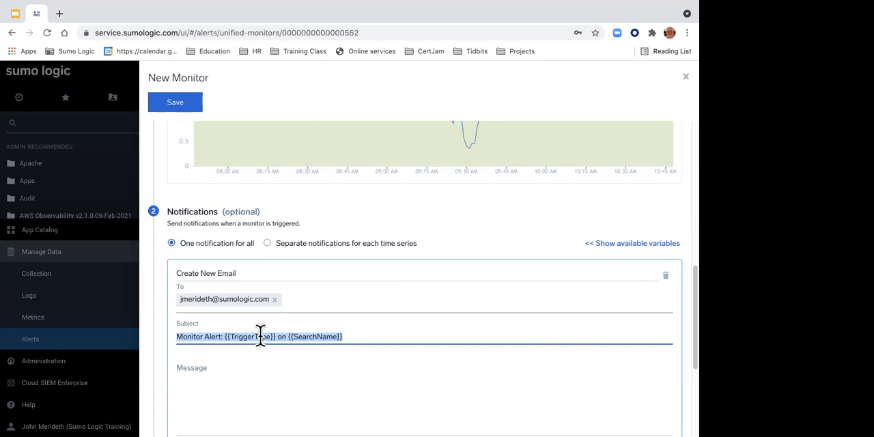
left_click(591, 246)
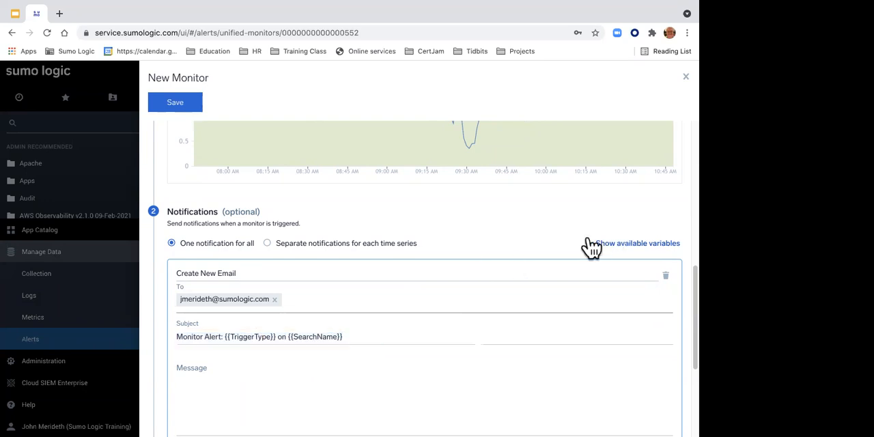
scroll(550, 266, "down", 5)
scroll(550, 268, "down", 2)
Step: Write "Houston we have a problem" as the email notification's message
left_click(224, 366)
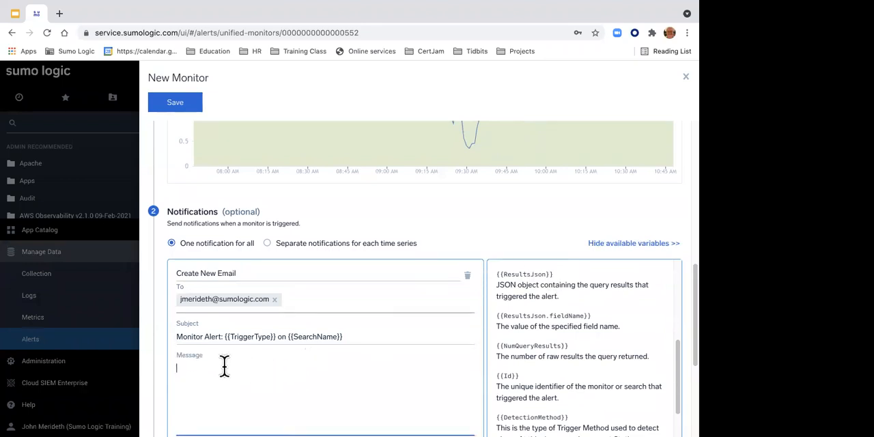
type("Houston we have a problem")
Step: Enable both Alert and Recovery emails for the Missing Data, Warning and Critical triggers
scroll(228, 369, "down", 2)
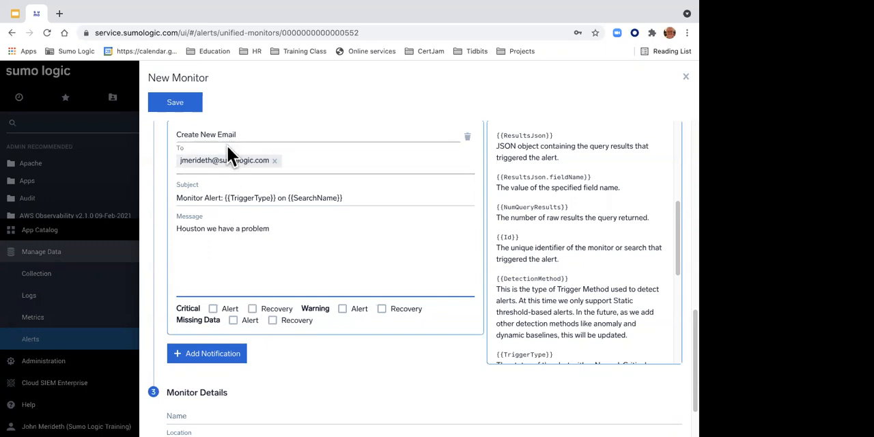
left_click(233, 320)
left_click(273, 321)
left_click(343, 310)
left_click(383, 311)
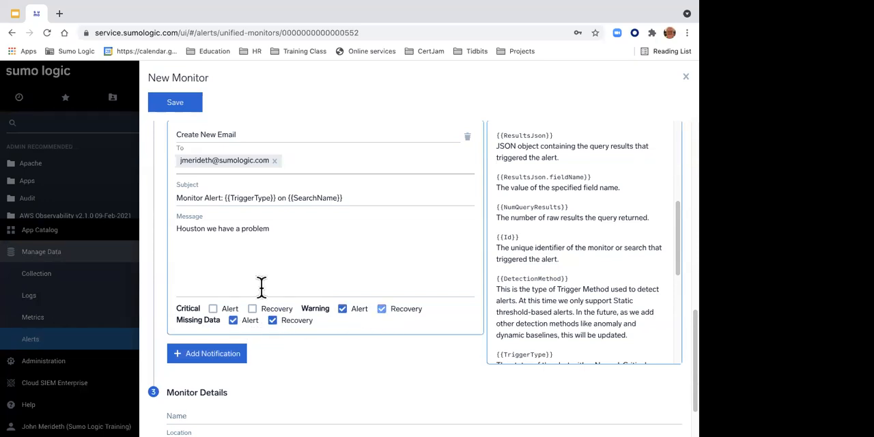
left_click(212, 309)
left_click(252, 309)
scroll(250, 217, "down", 1)
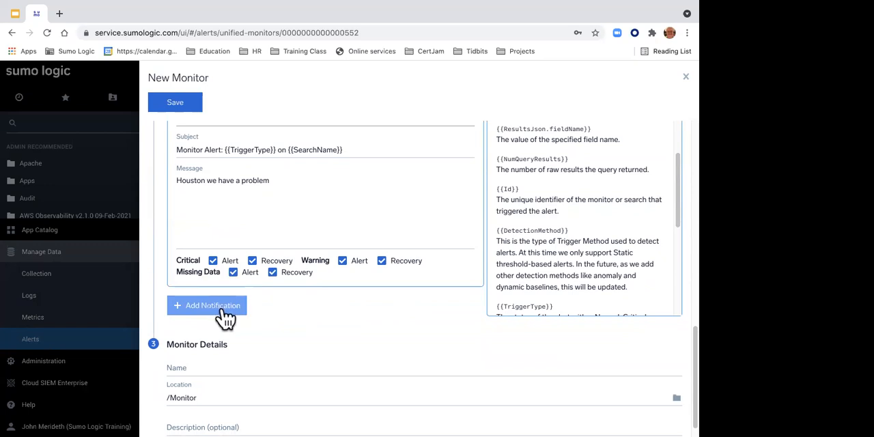
Step: Turn the Critical trigger's Alert and Recovery emails off and back on
left_click(213, 260)
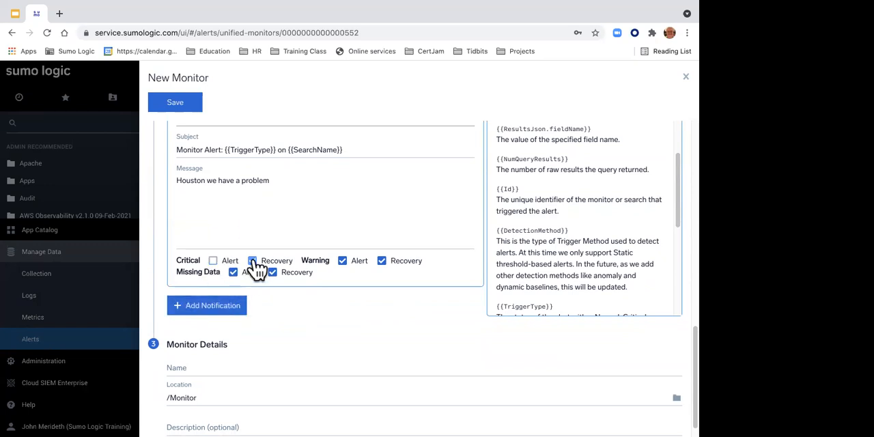
left_click(252, 260)
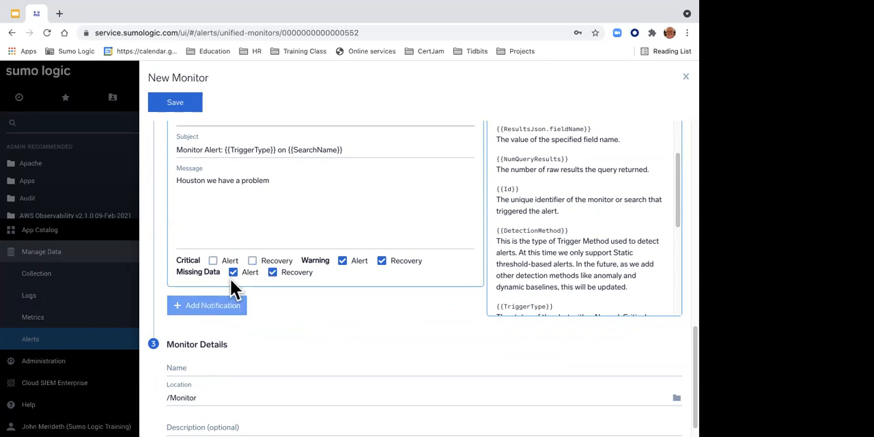
left_click(252, 260)
left_click(213, 260)
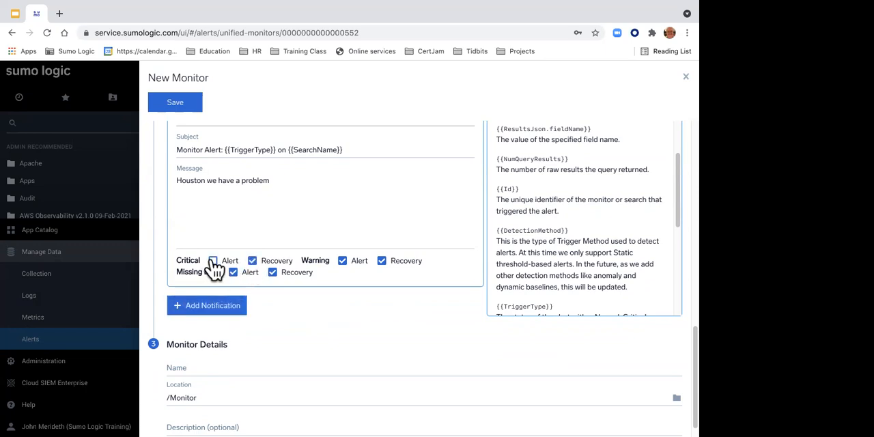
Step: Name the monitor "JWM CPU monitor" and save it in the /Monitor location
left_click(187, 368)
type("JWM CPU monitor")
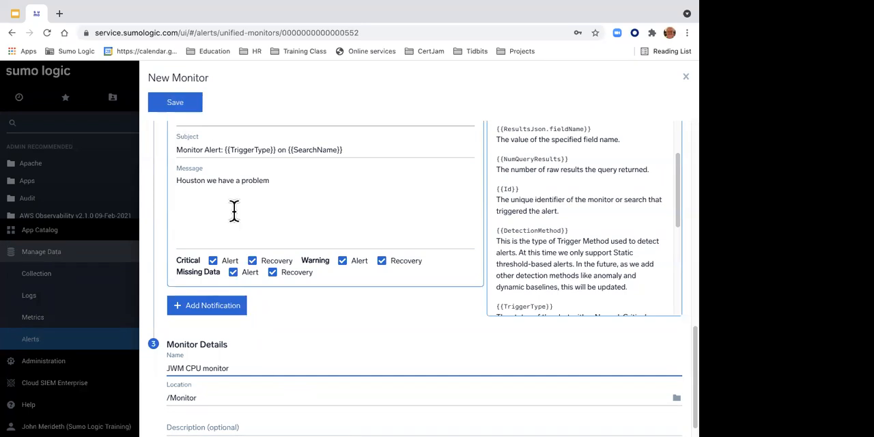
scroll(243, 156, "up", 5)
scroll(244, 153, "down", 5)
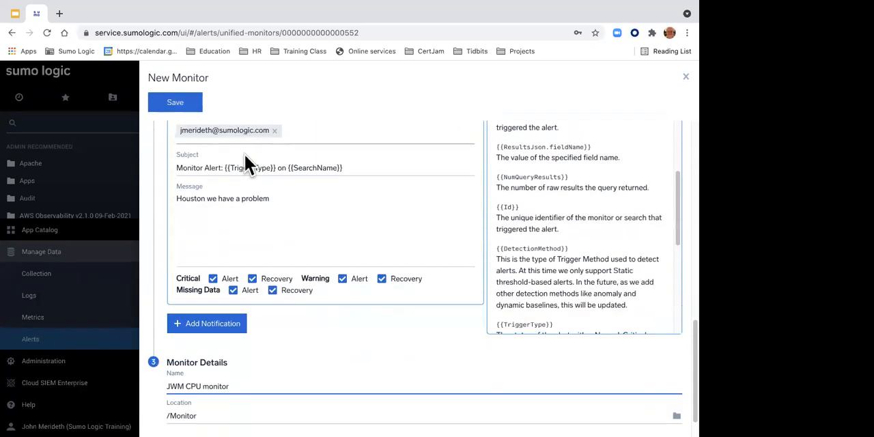
left_click(186, 114)
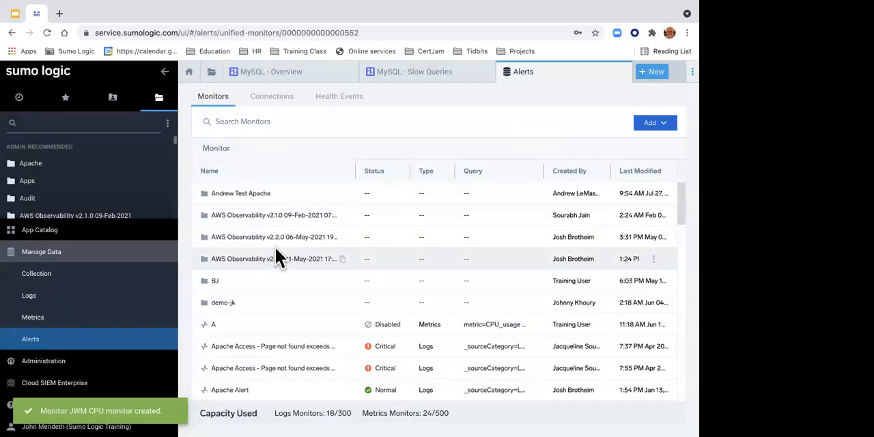
Step: Find JWM CPU monitor in the Monitors list and delete it, confirming the deletion
scroll(276, 248, "down", 3)
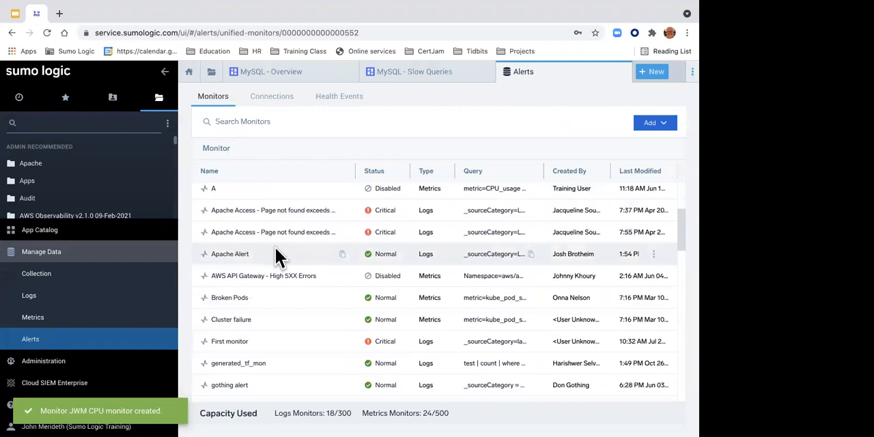
scroll(275, 248, "down", 4)
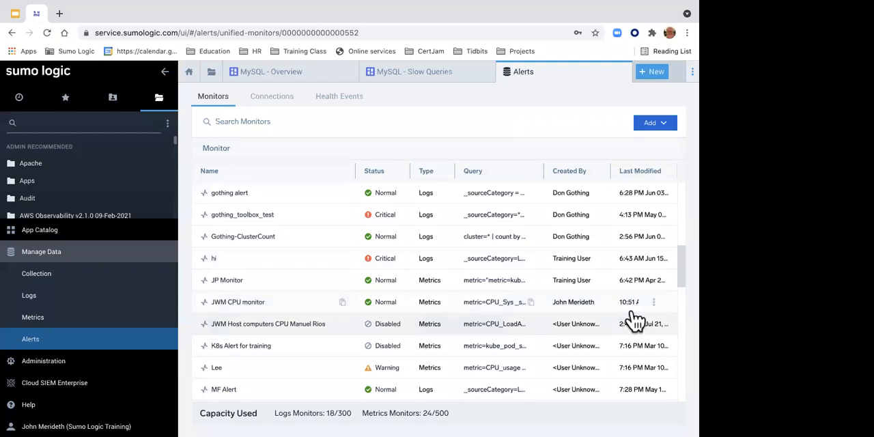
left_click(654, 303)
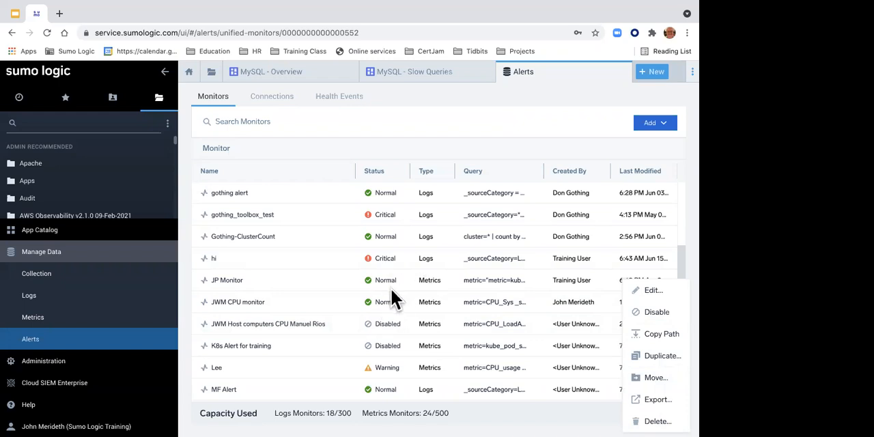
left_click(657, 417)
left_click(425, 275)
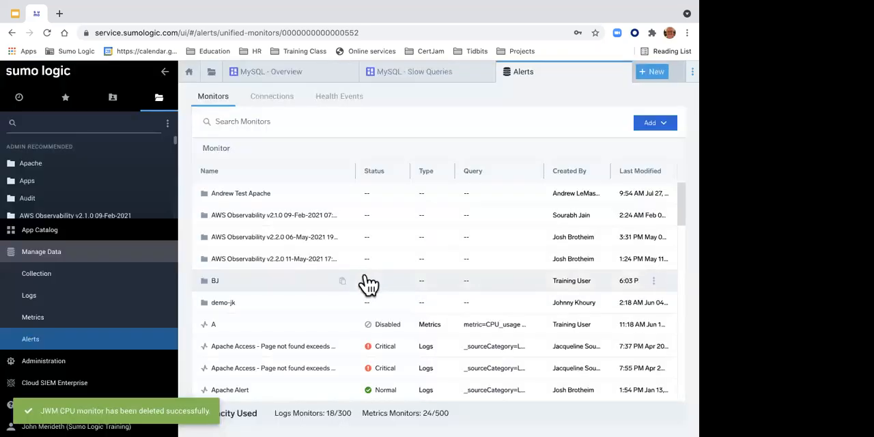
Step: Delete the disabled JWM Host computers CPU monitor from the Monitors list and confirm the deletion
scroll(332, 304, "down", 5)
scroll(326, 300, "down", 5)
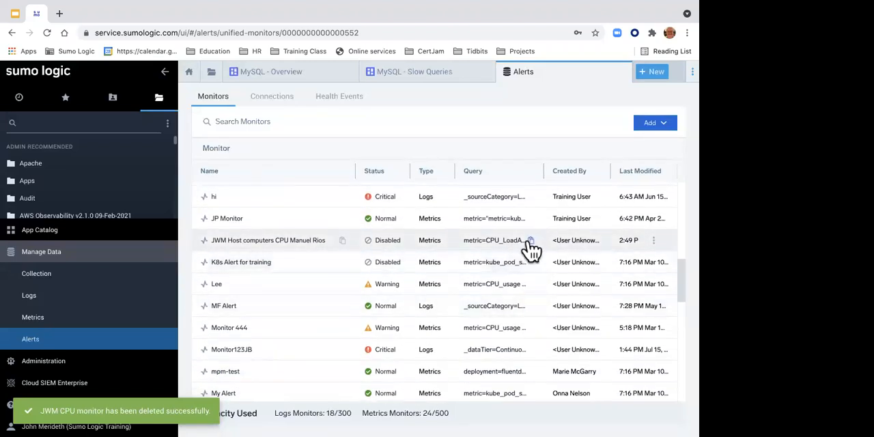
left_click(654, 243)
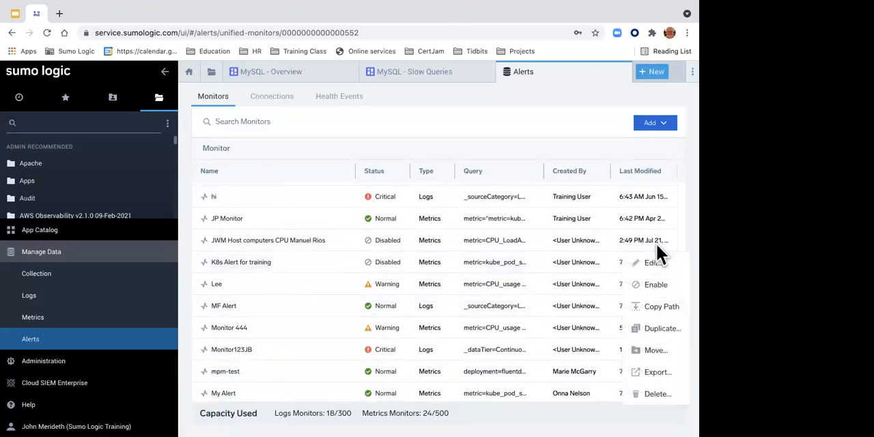
left_click(661, 393)
left_click(425, 280)
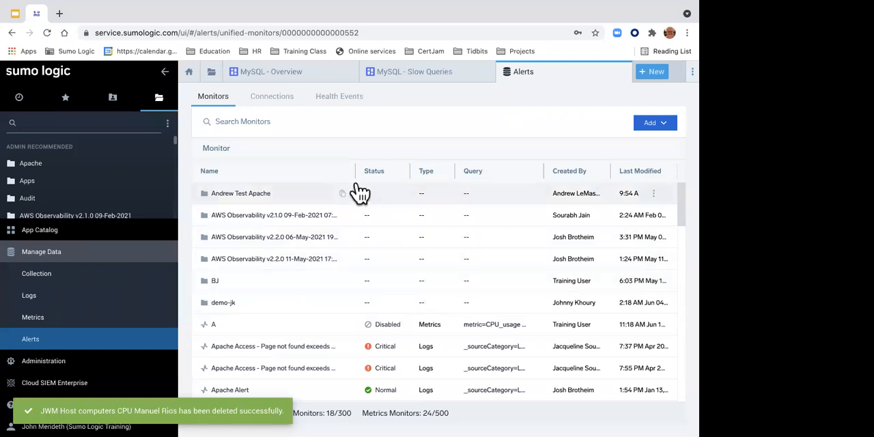
Step: Switch to the Metrics Basics Workshop deck in Google Slides and present from the "Summary and next steps" slide, advancing to Key Takeaways
scroll(359, 191, "down", 3)
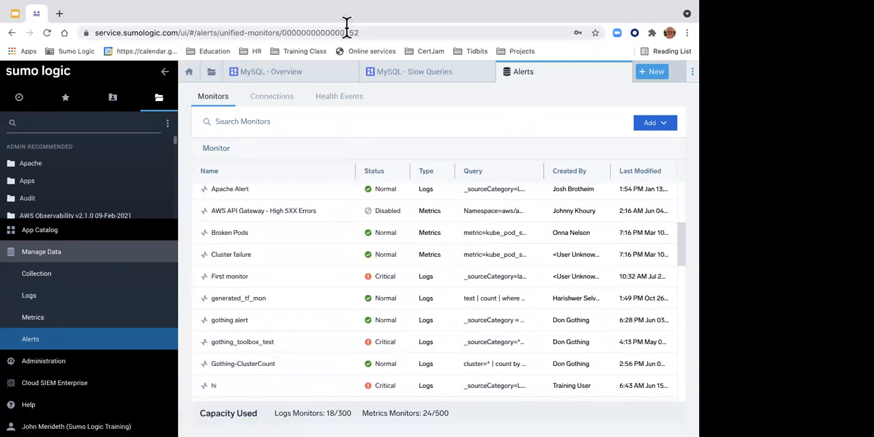
mouse_move(277, 26)
left_click(15, 15)
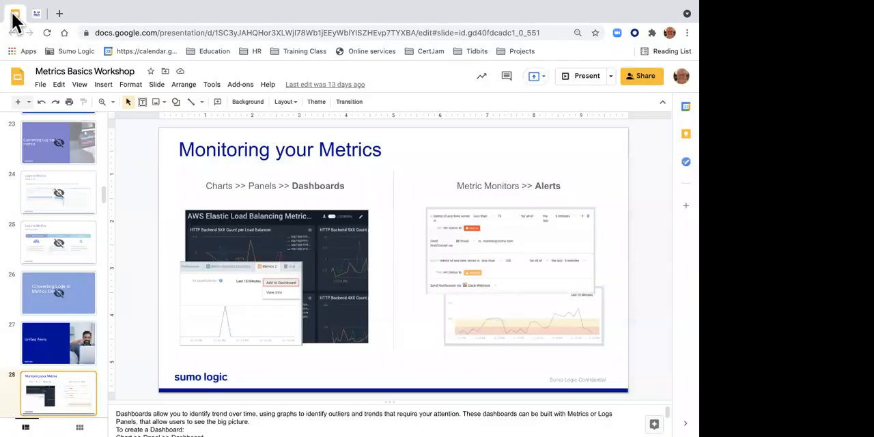
scroll(63, 233, "down", 5)
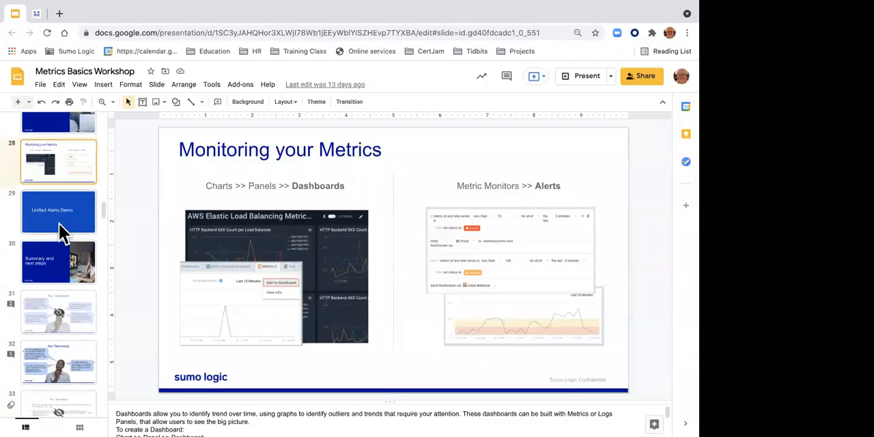
scroll(63, 233, "down", 1)
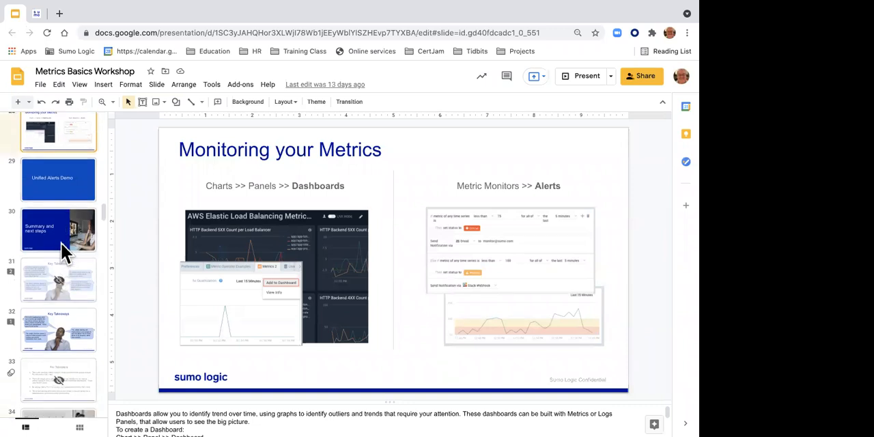
left_click(62, 244)
left_click(581, 81)
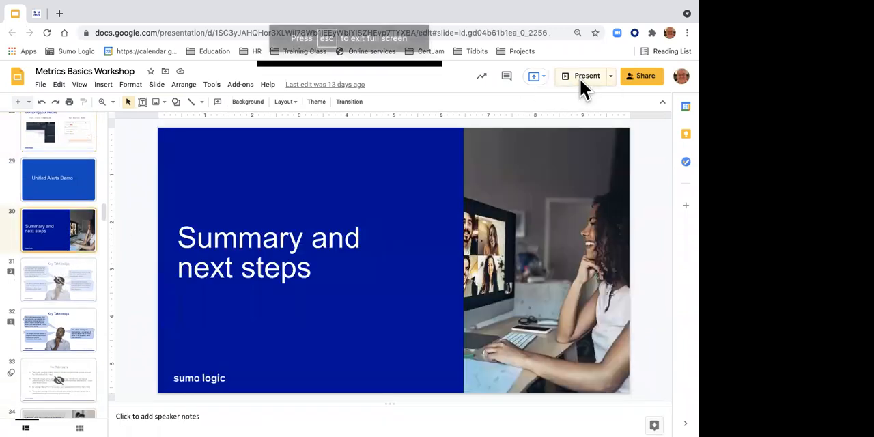
key("Right")
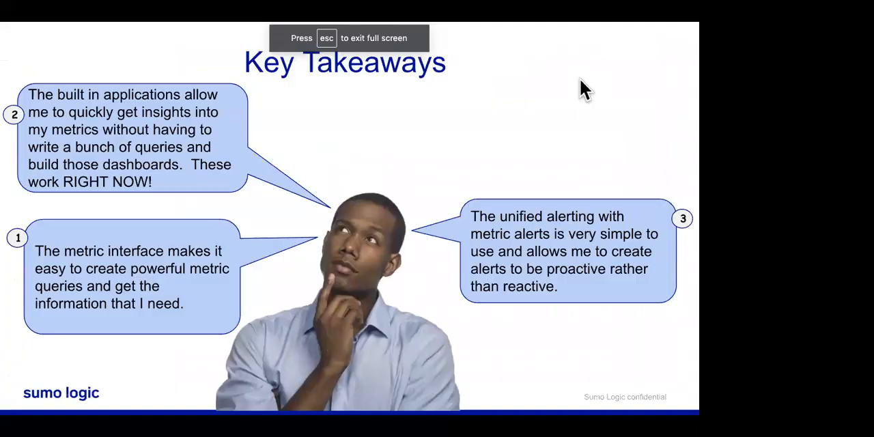